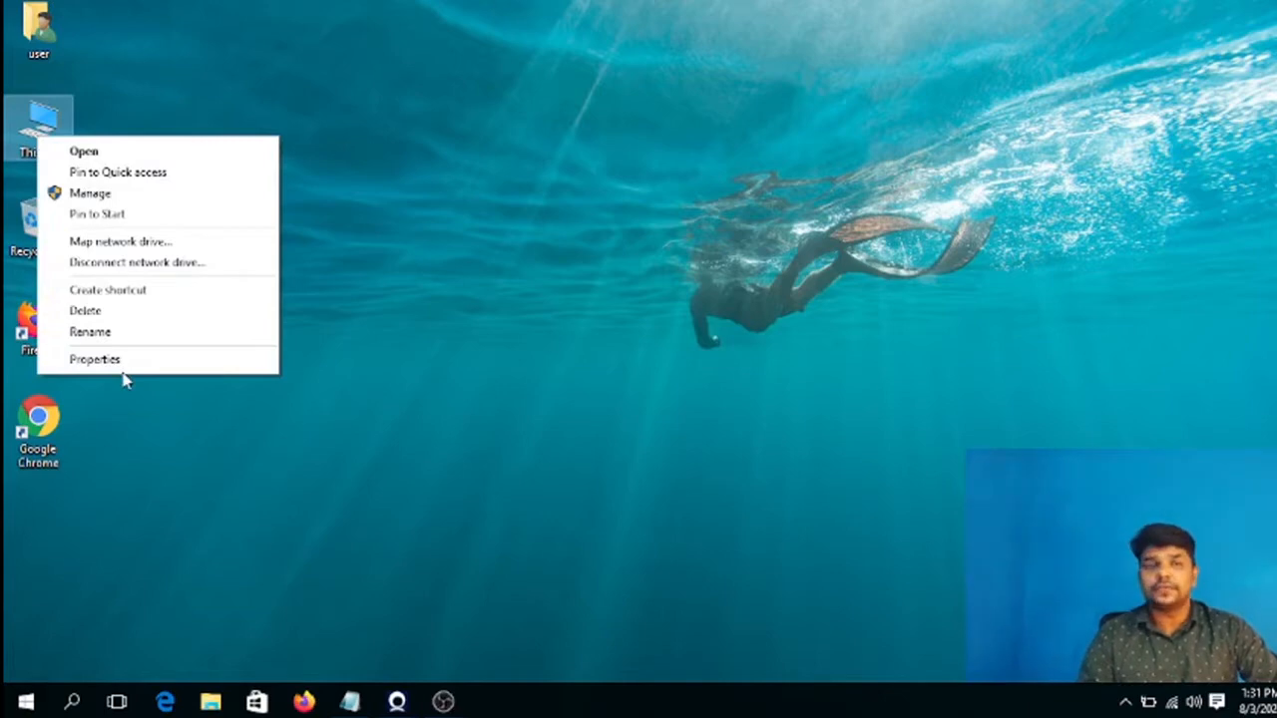
- View the basic system information for This PC and close the System window
click(137, 361)
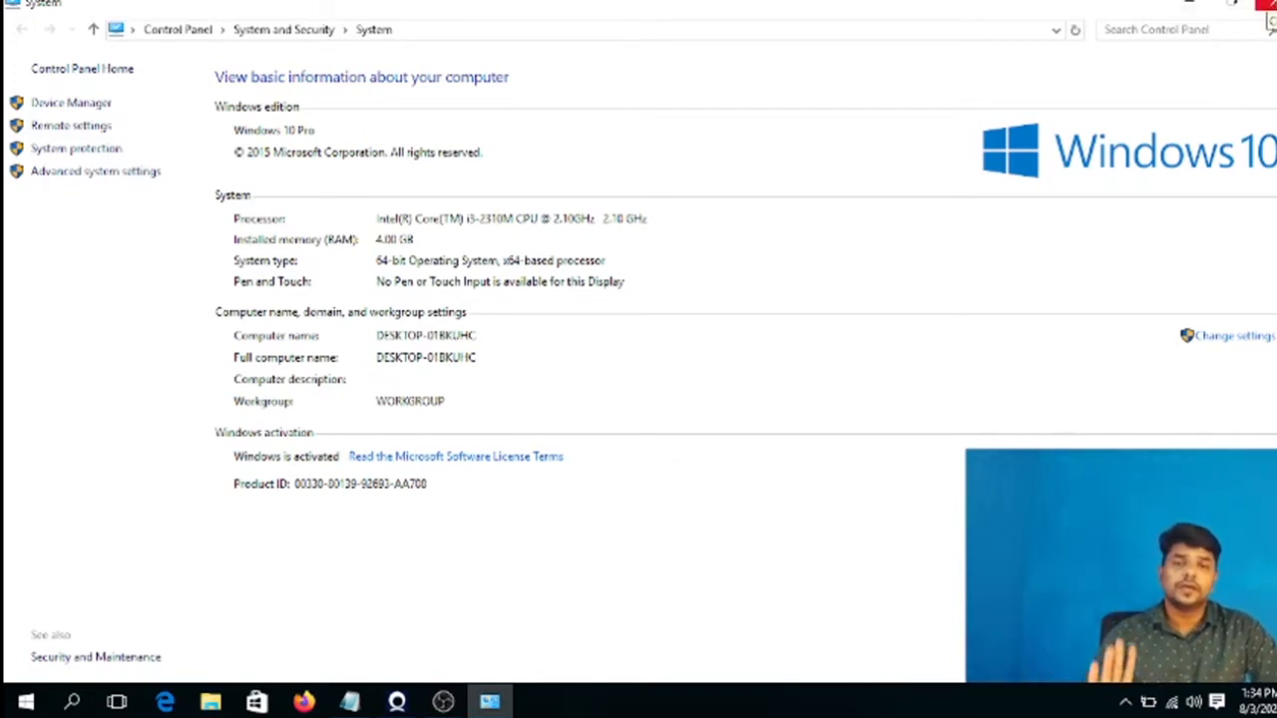
click(1267, 10)
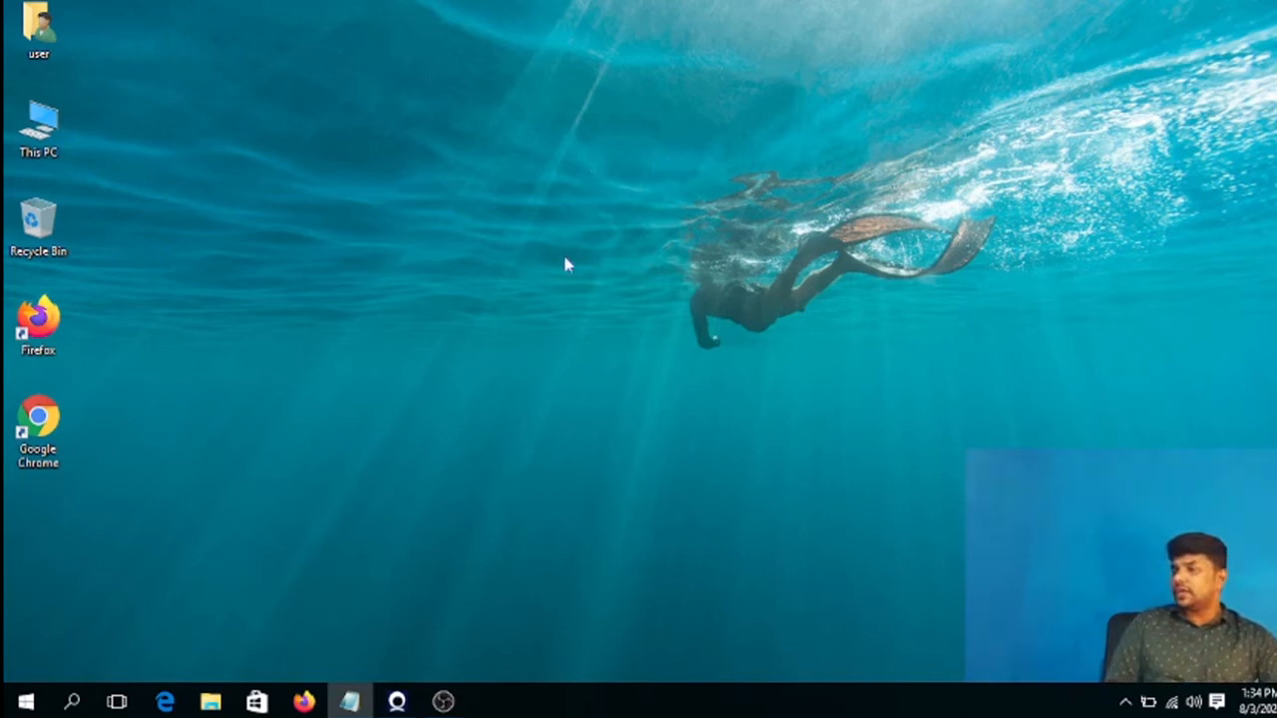
- Open the desktop's personalization settings and bring up the background picture choices
right_click(583, 189)
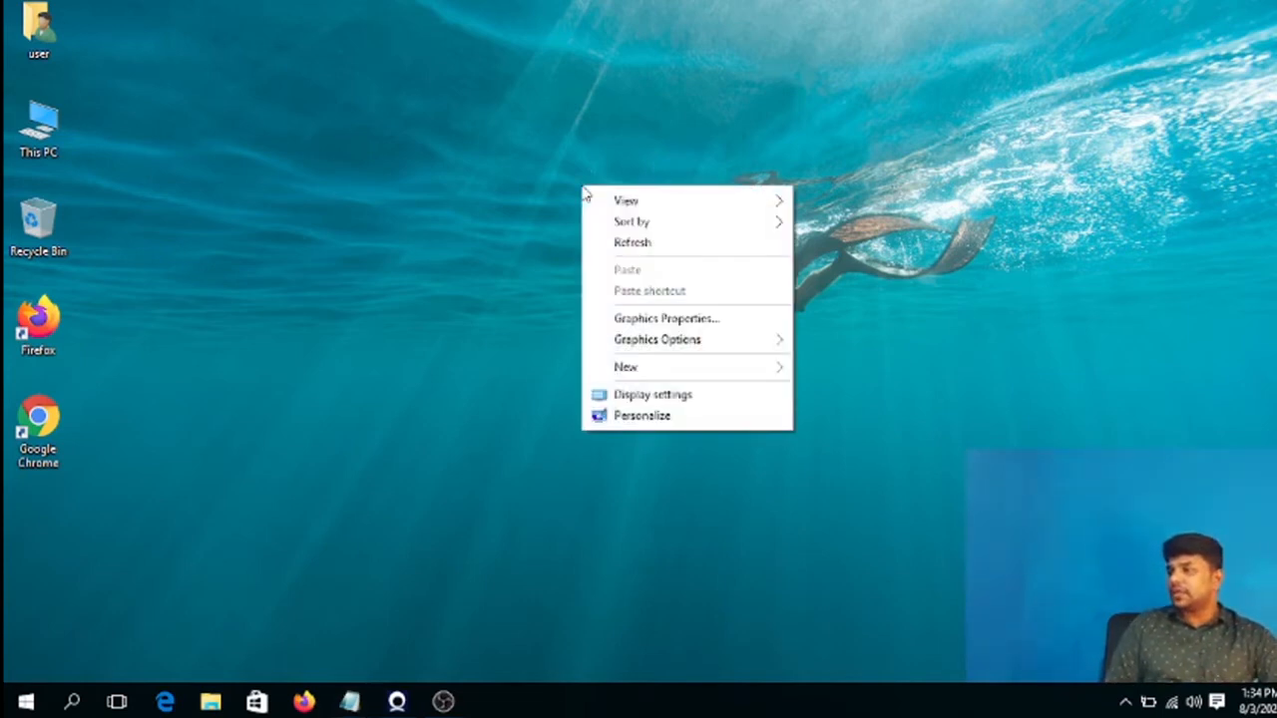
click(670, 421)
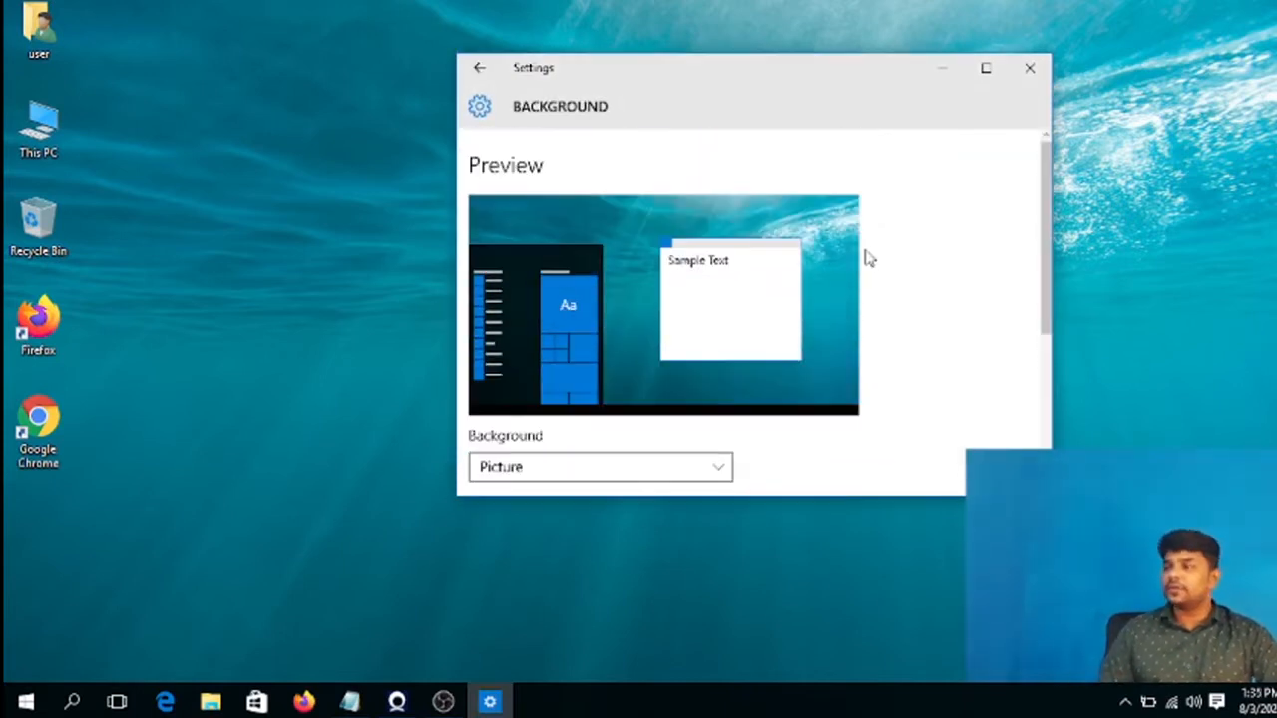
scroll(798, 316, down, 2)
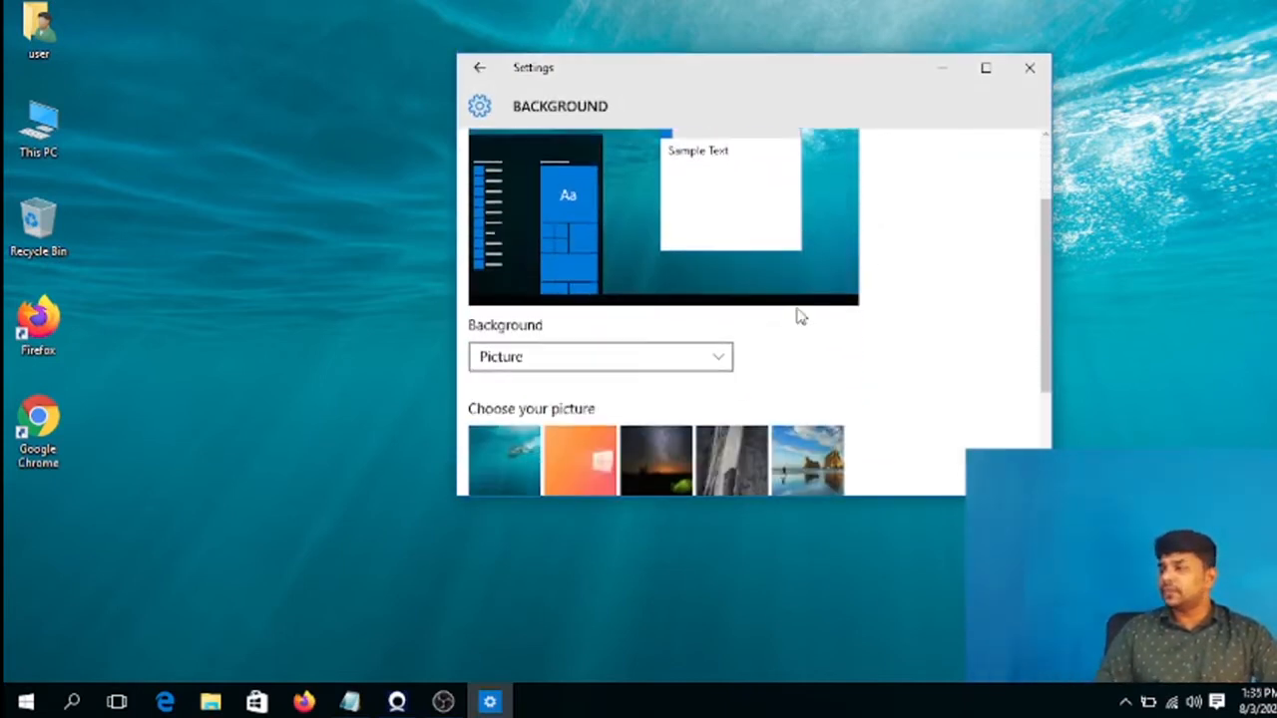
scroll(798, 316, down, 2)
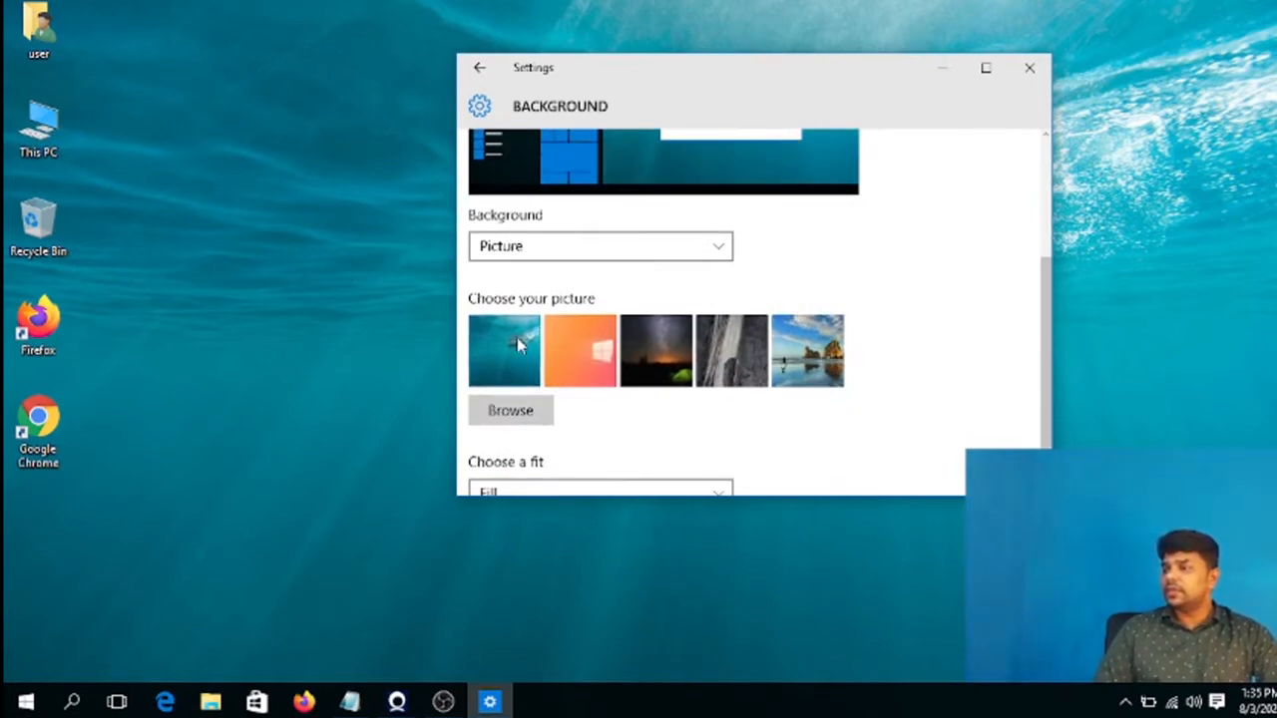
- Try the night sky, beach, and orange Windows pictures as the desktop background, ending on the night sky
click(666, 361)
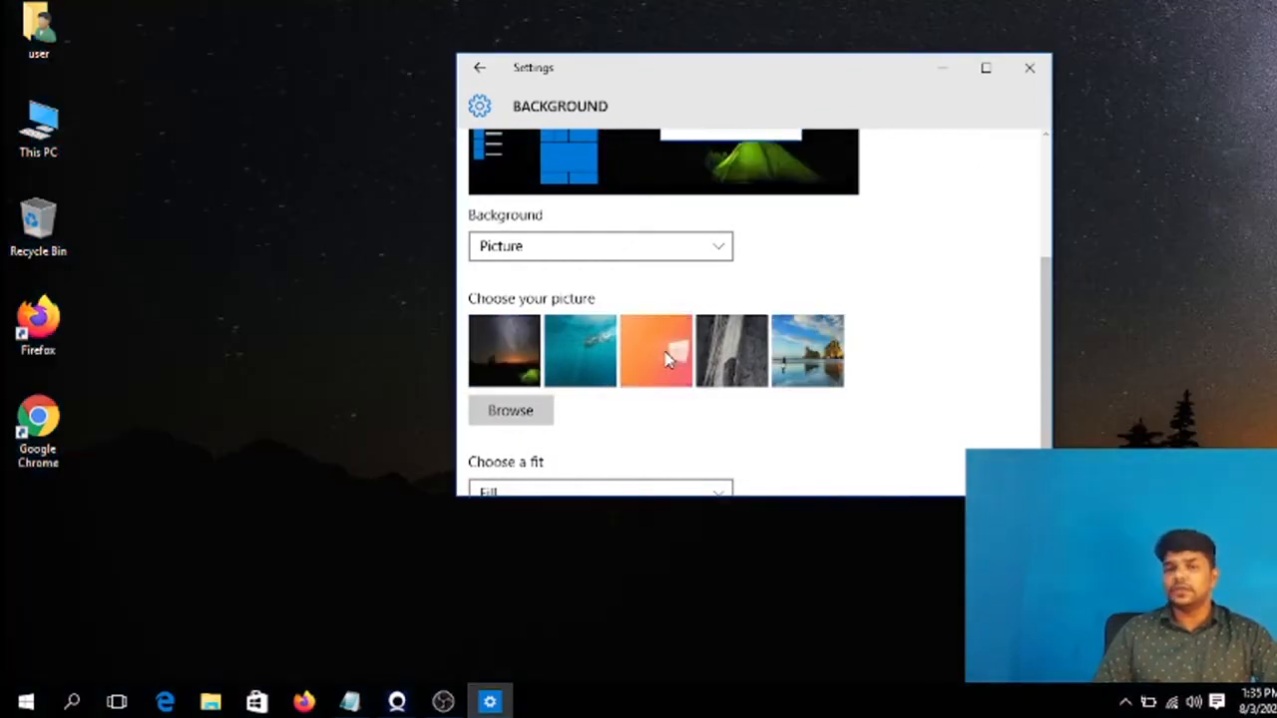
click(803, 364)
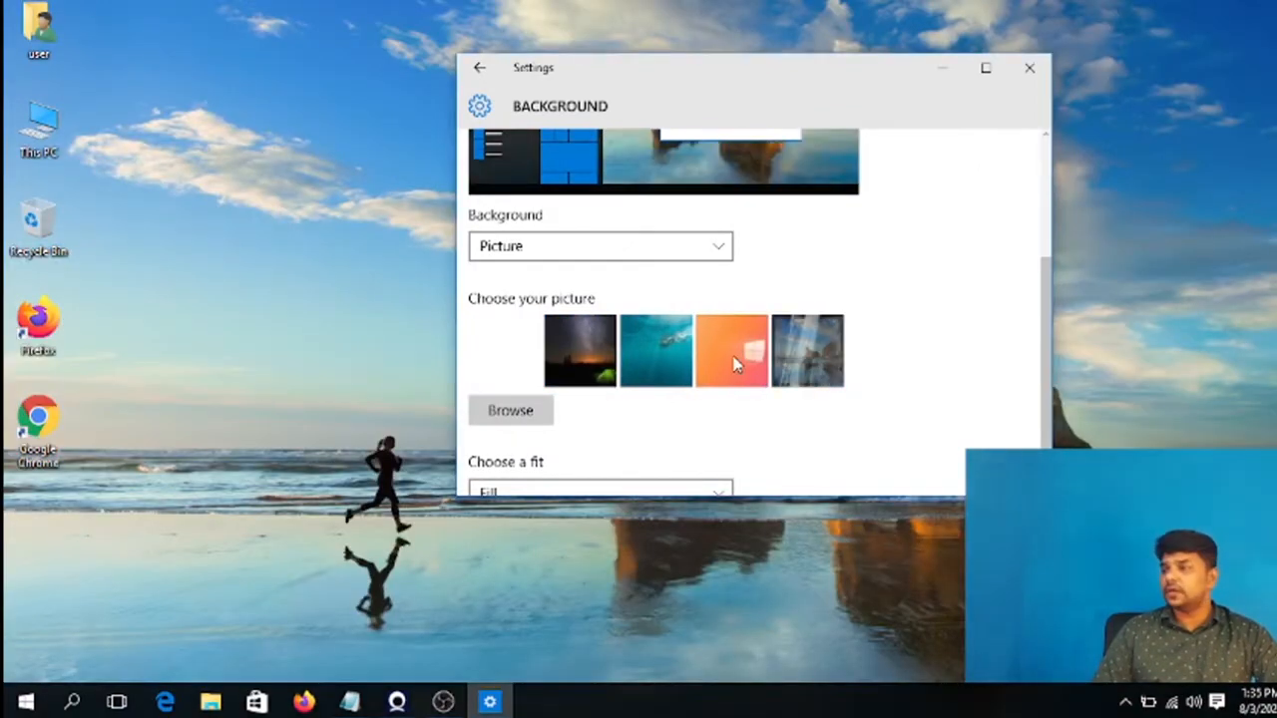
click(733, 364)
click(642, 353)
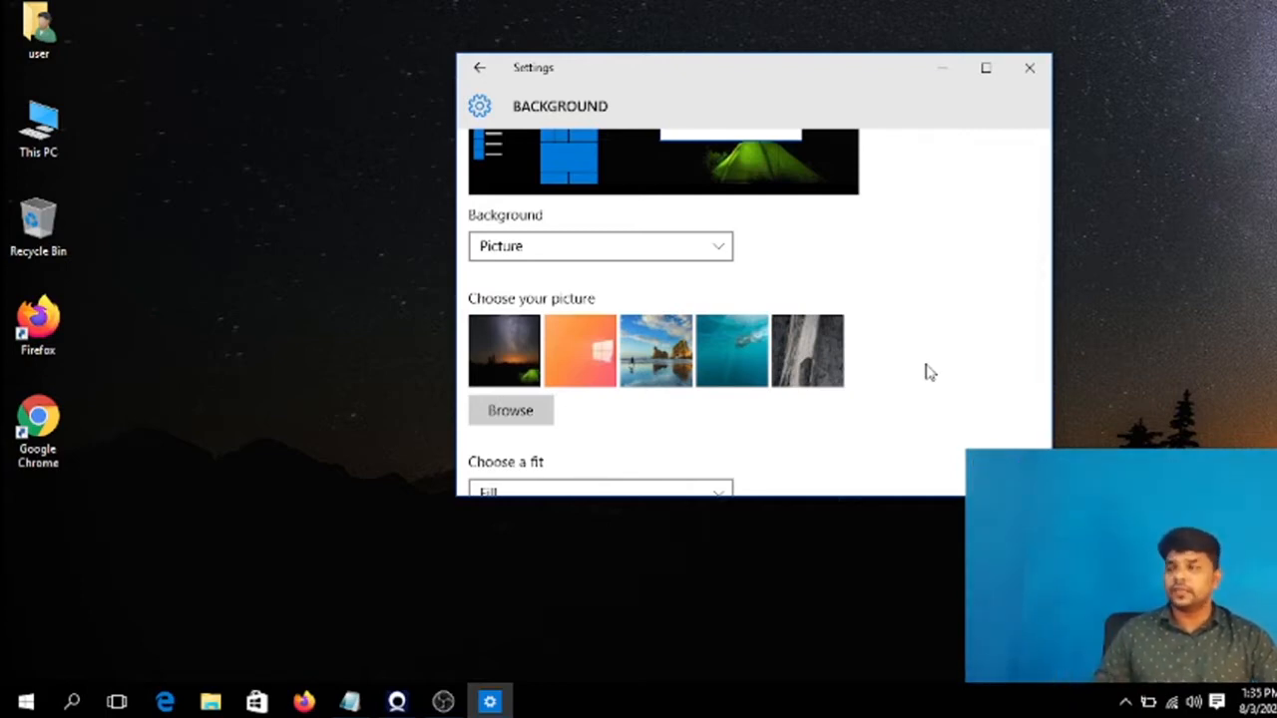
- Set the wallpaper image from the Downloads folder as the desktop background
click(526, 413)
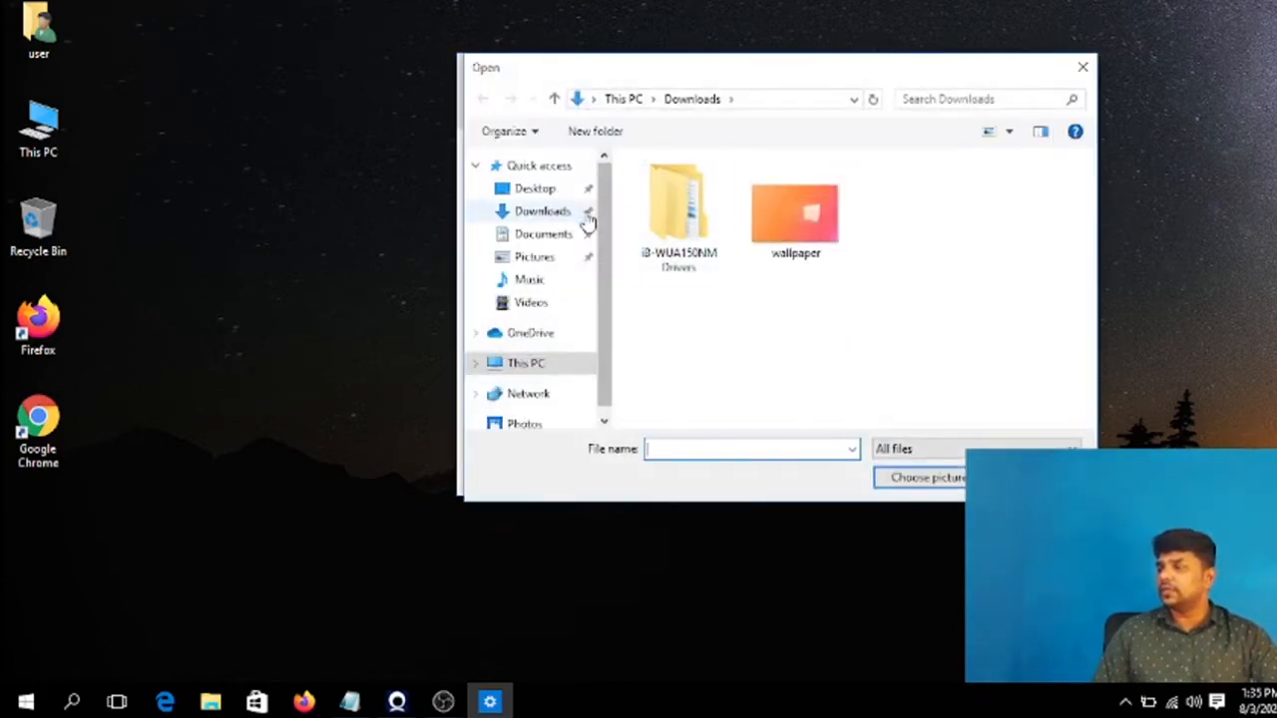
double_click(796, 224)
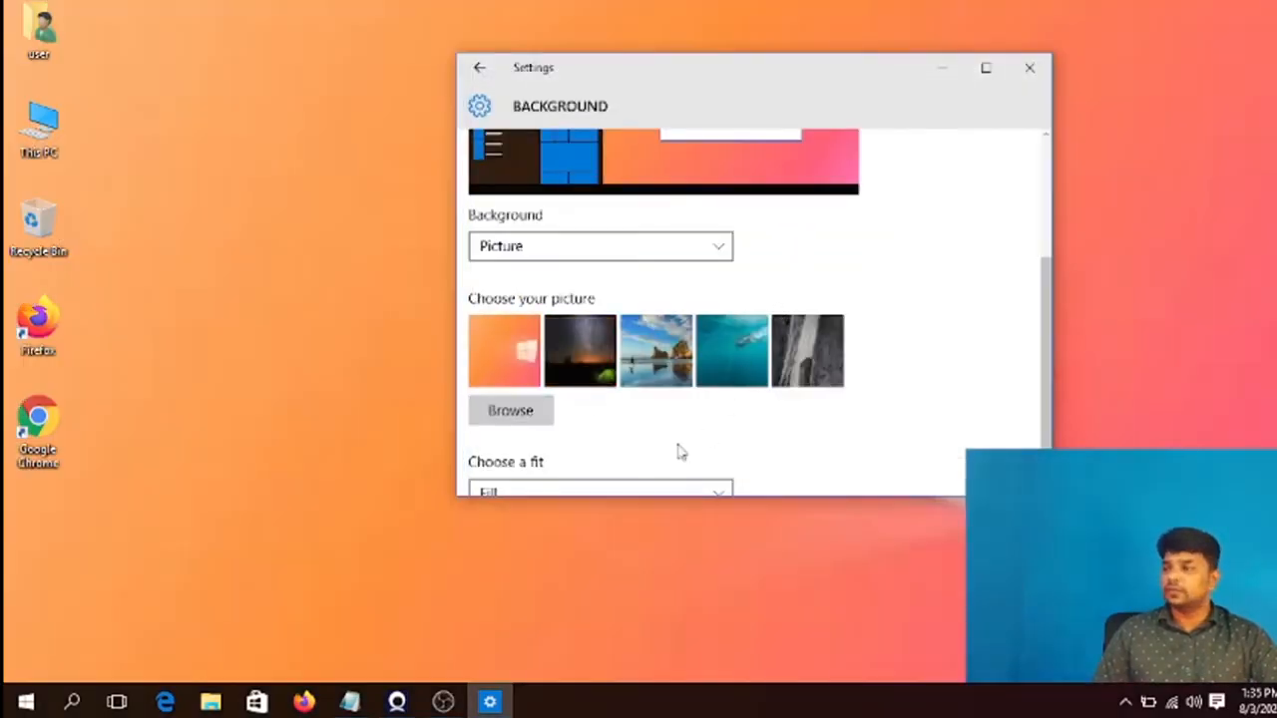
- Browse the Pictures folder and its Saved Pictures subfolder for another background image, then cancel and close the settings
click(510, 409)
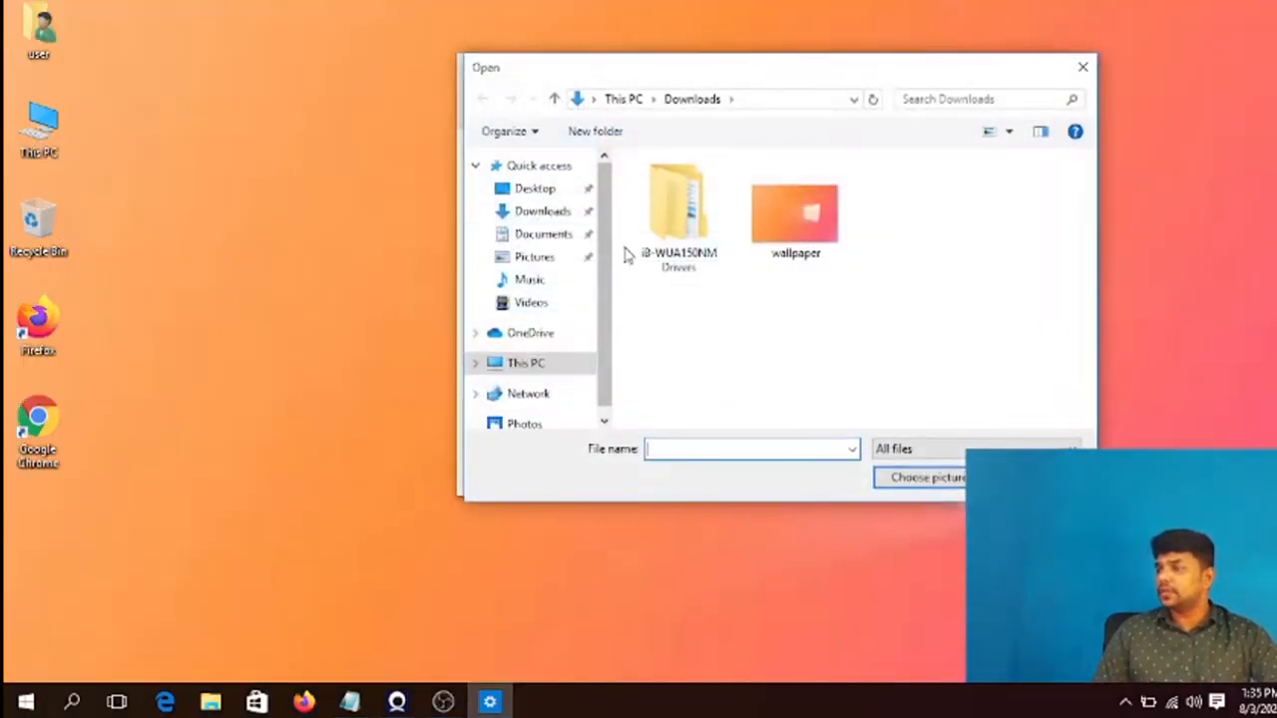
scroll(590, 379, down, 1)
click(532, 363)
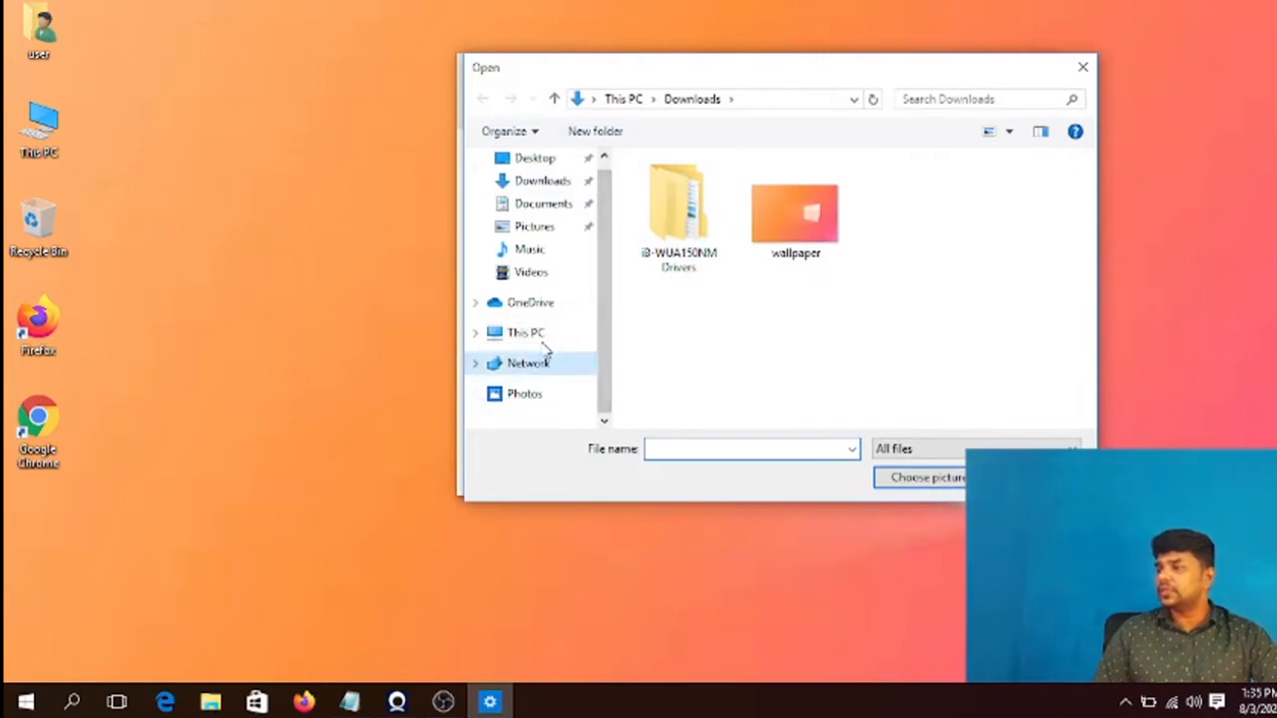
click(530, 303)
click(539, 337)
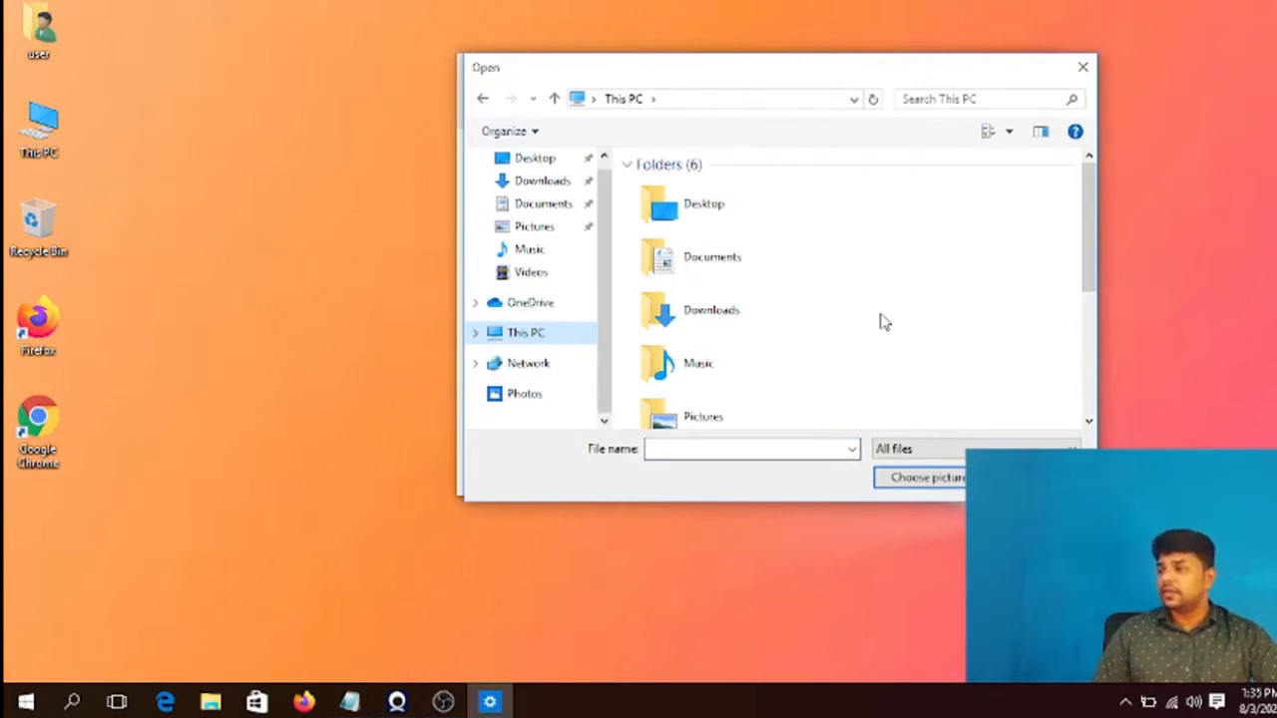
double_click(666, 417)
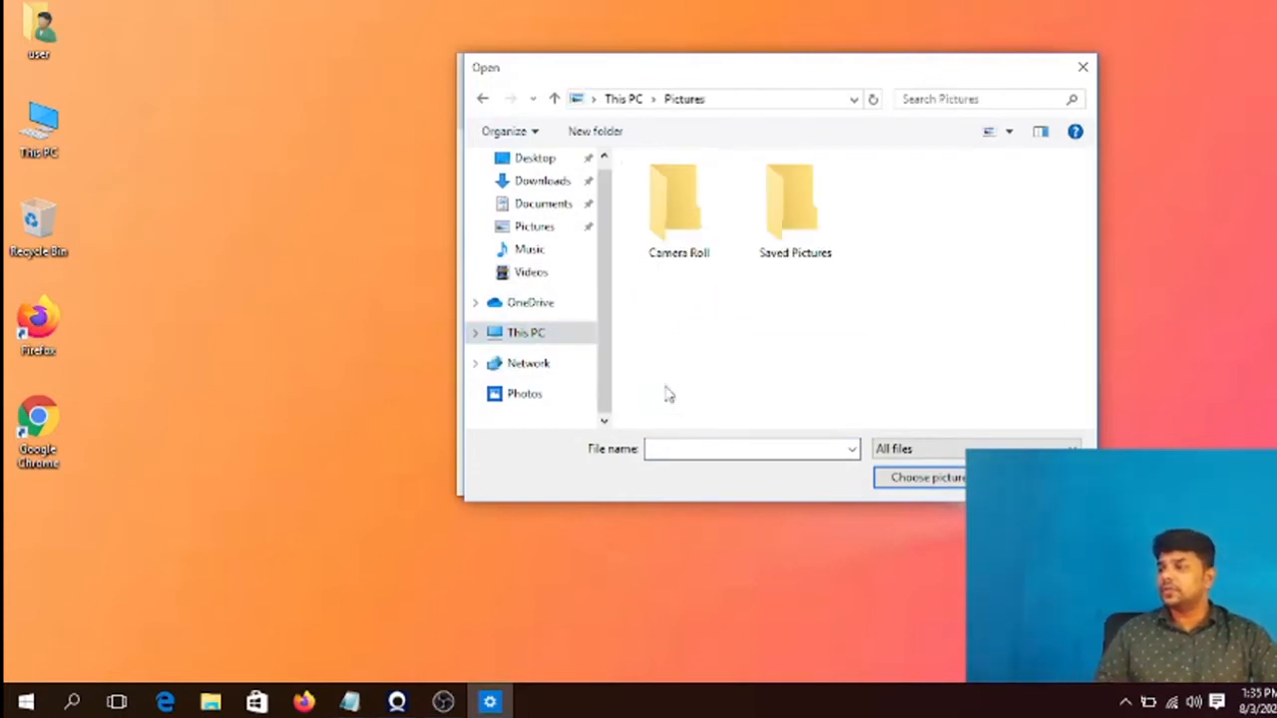
double_click(804, 232)
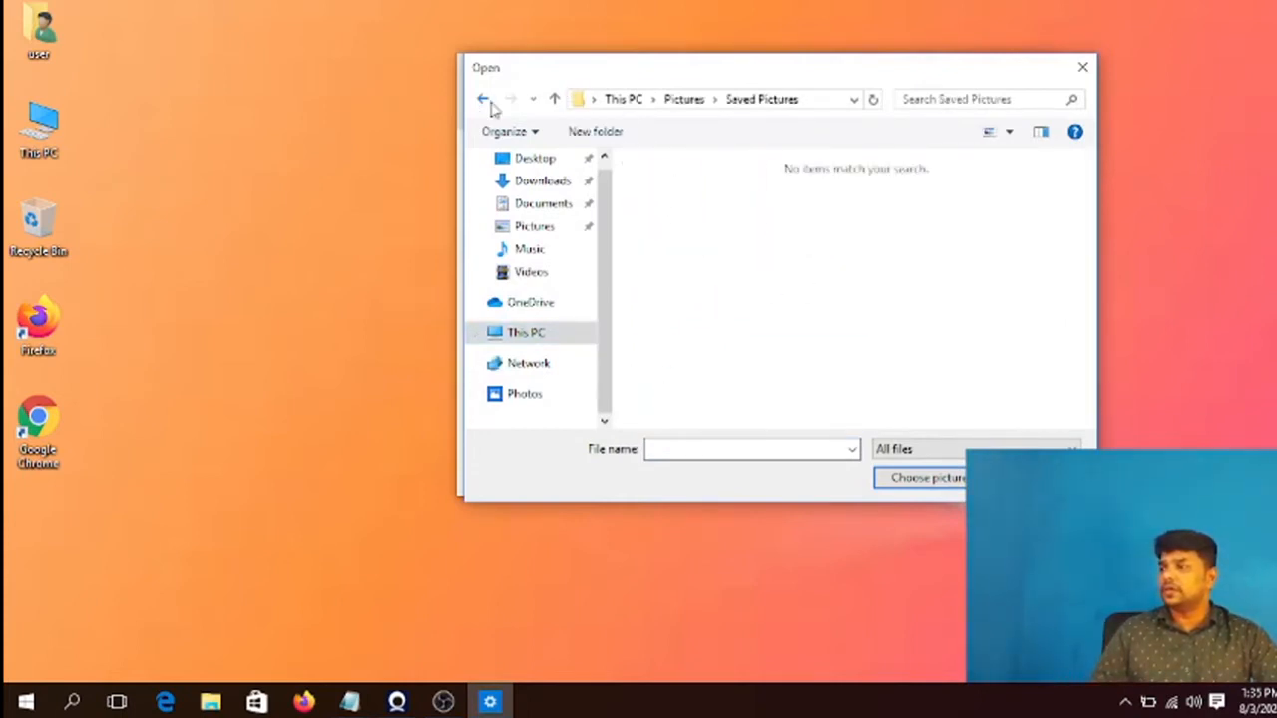
click(483, 99)
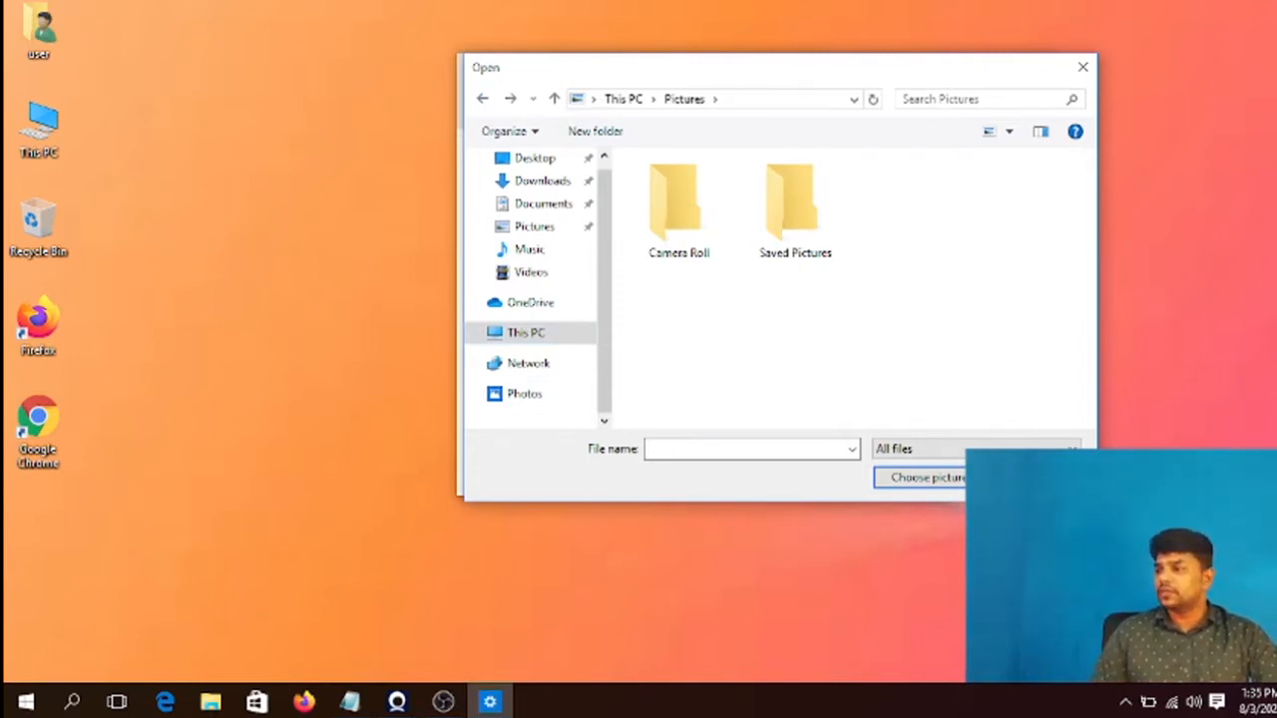
key(Escape)
click(1028, 63)
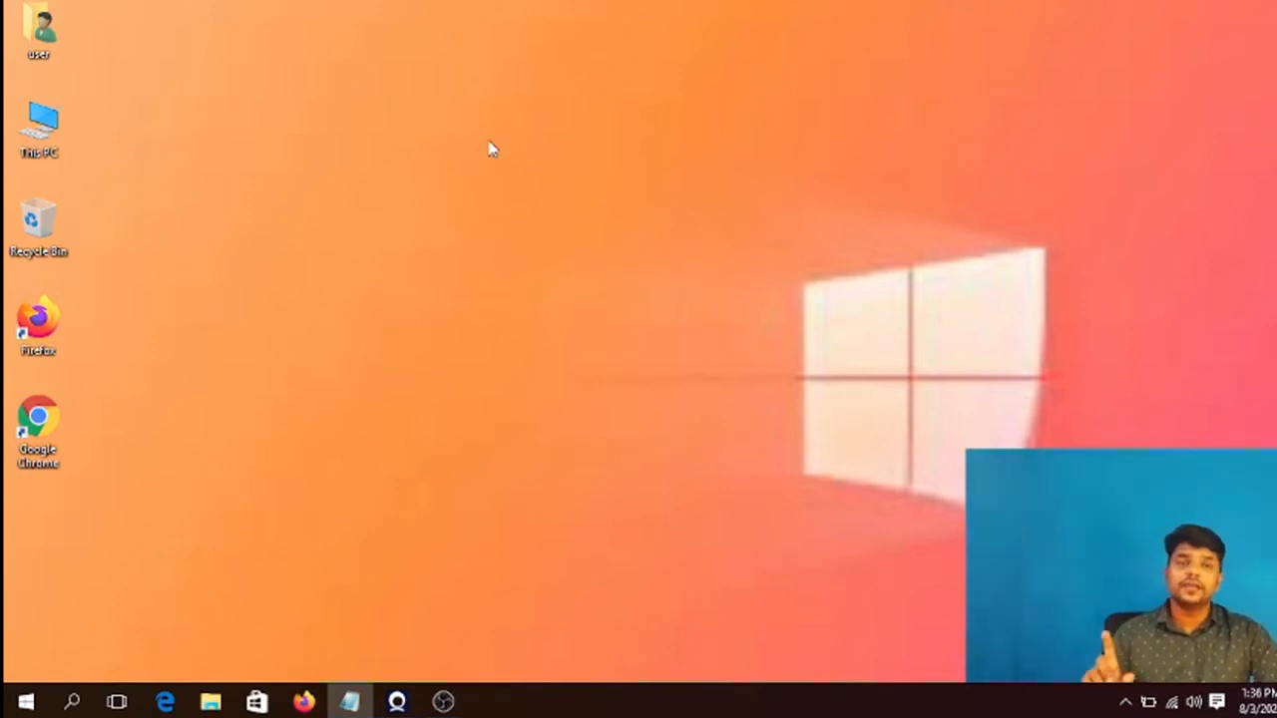
- Start a new shortcut on the desktop and open the browser for its target item
right_click(475, 199)
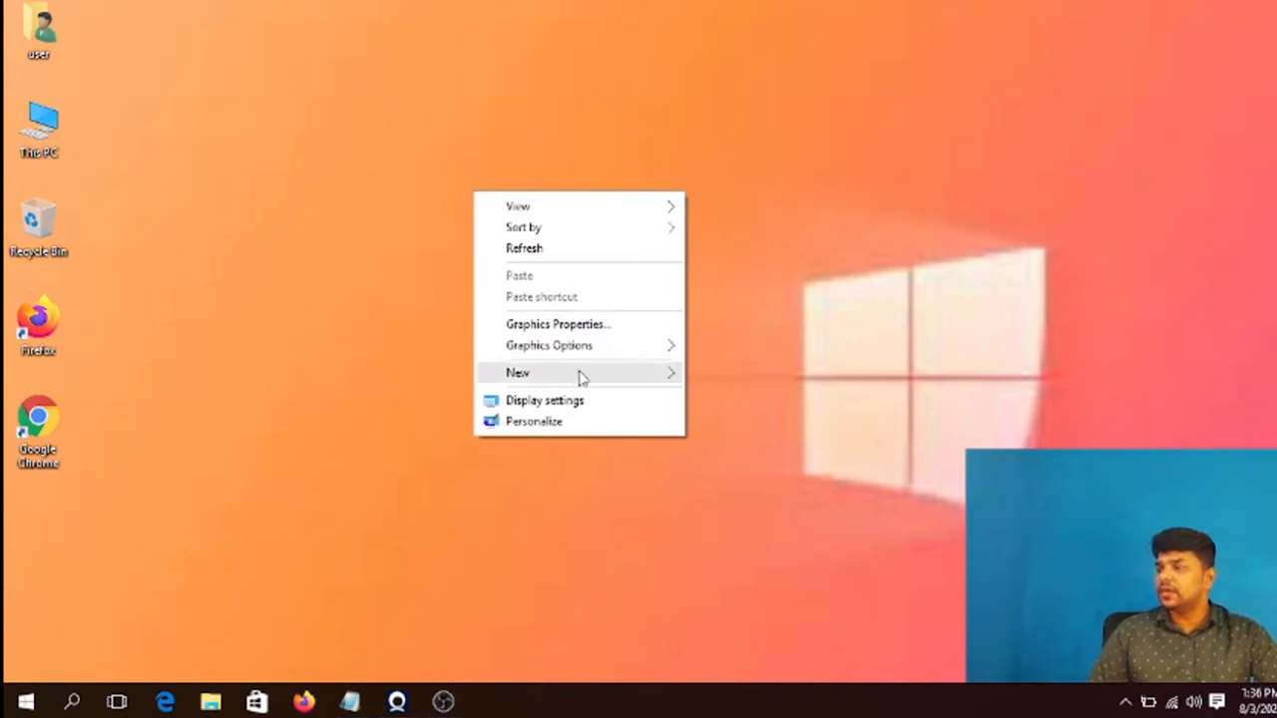
mouse_move(582, 376)
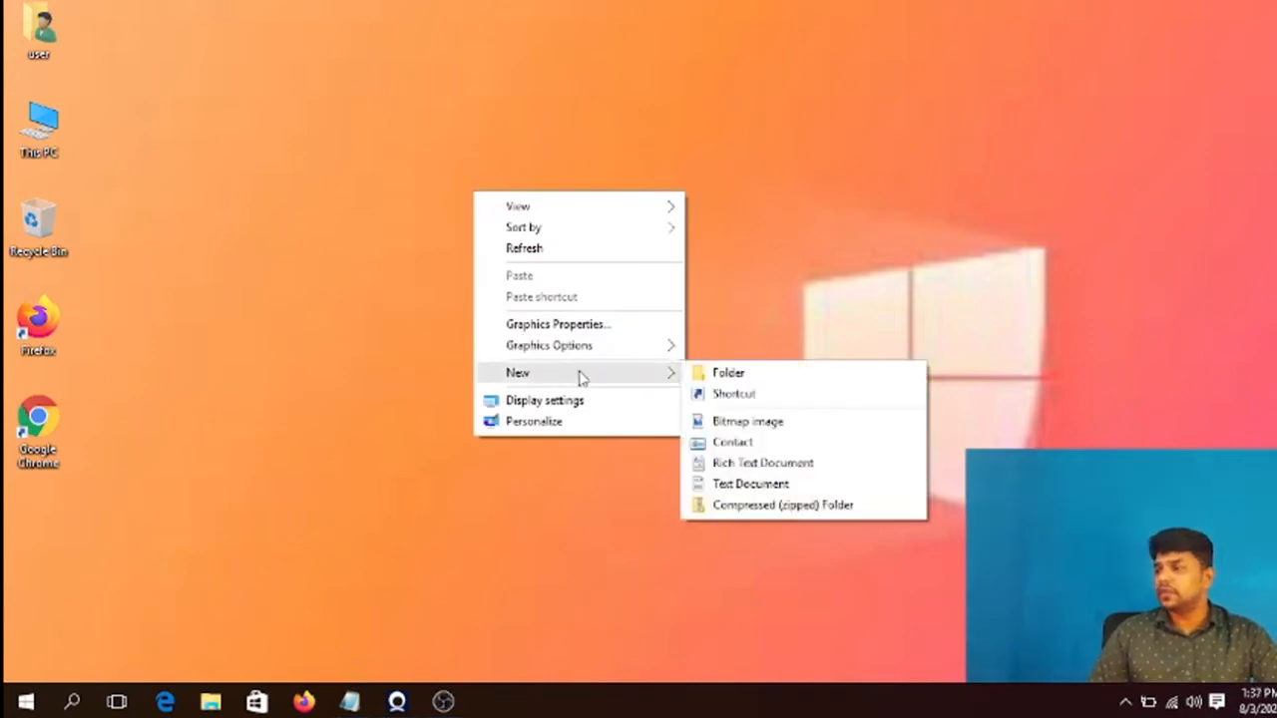
click(734, 397)
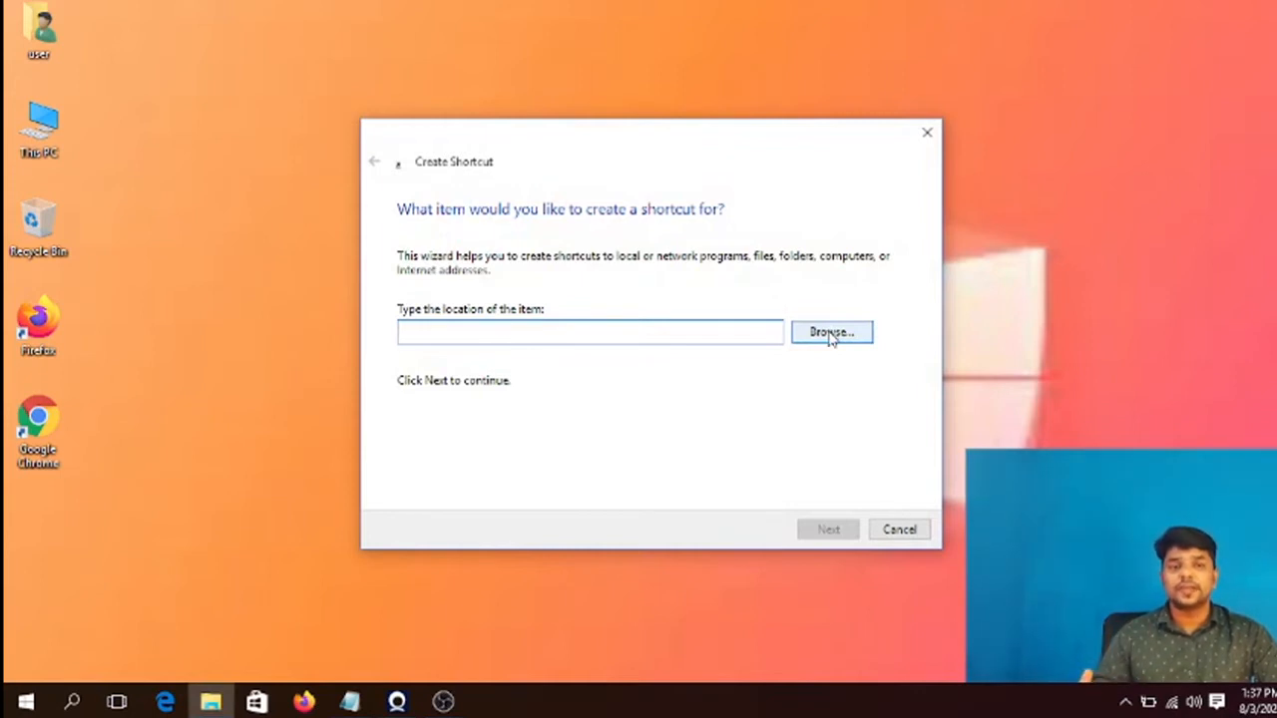
click(831, 335)
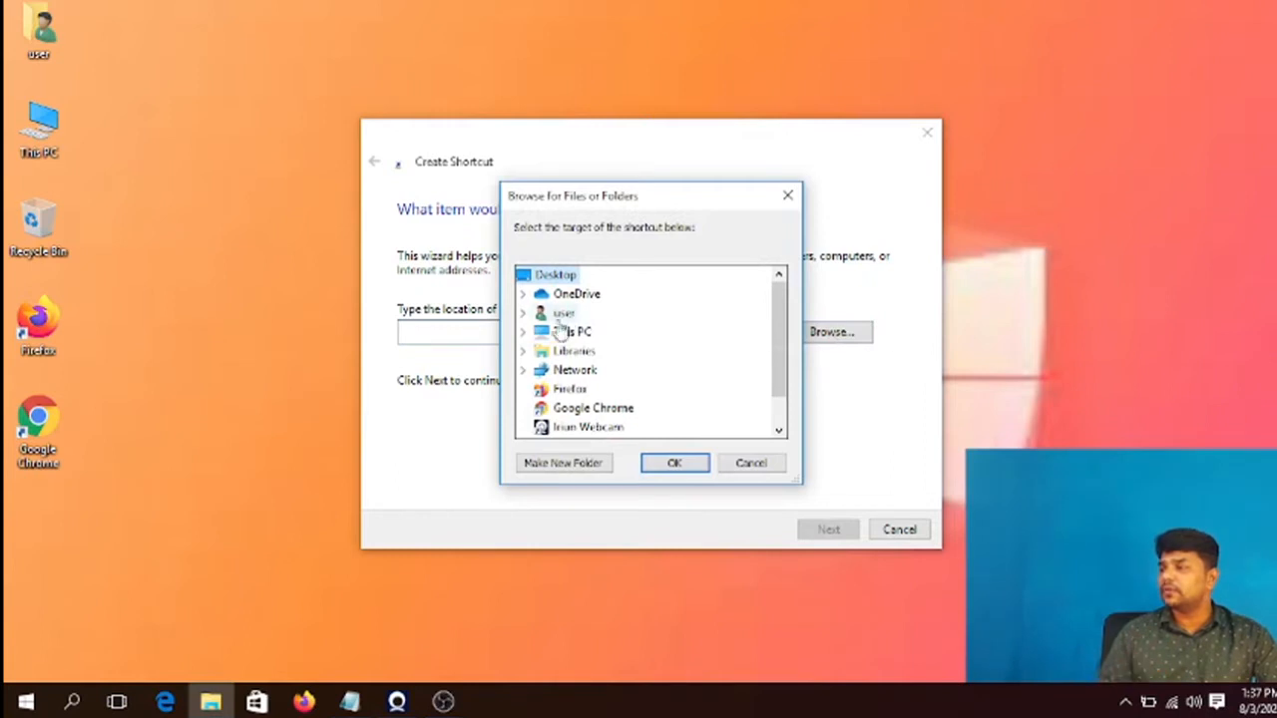
- Choose the write program in the Windows folder of Local Disk (C:) as the shortcut's target
click(523, 332)
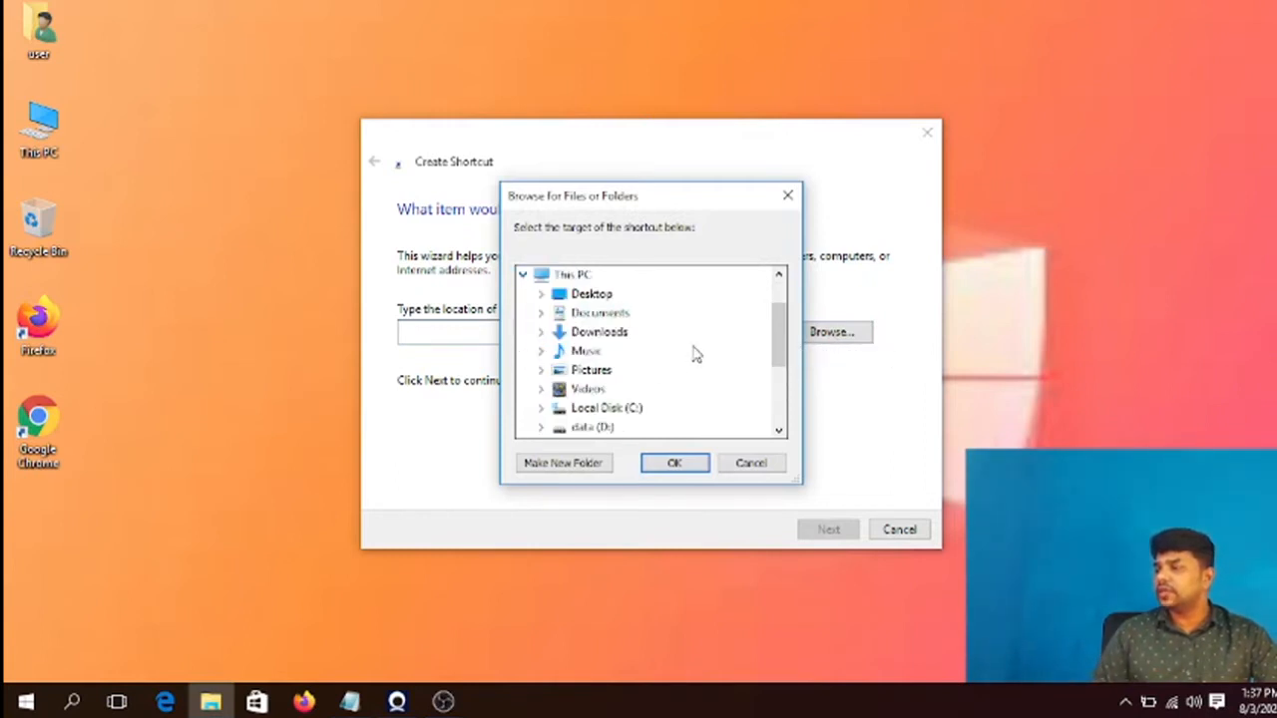
scroll(688, 352, down, 2)
click(612, 308)
scroll(658, 351, down, 3)
scroll(656, 337, up, 1)
click(608, 312)
scroll(779, 329, down, 4)
drag(779, 329, 779, 351)
drag(779, 357, 779, 407)
click(618, 427)
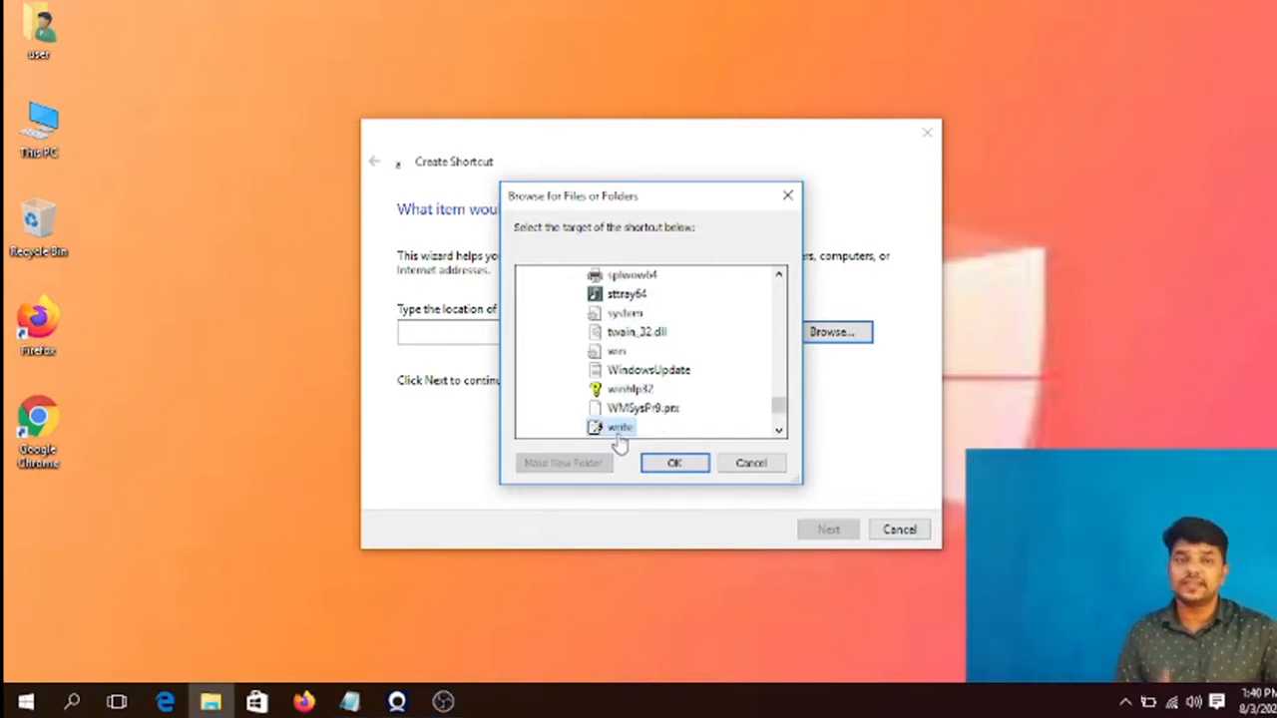
click(675, 463)
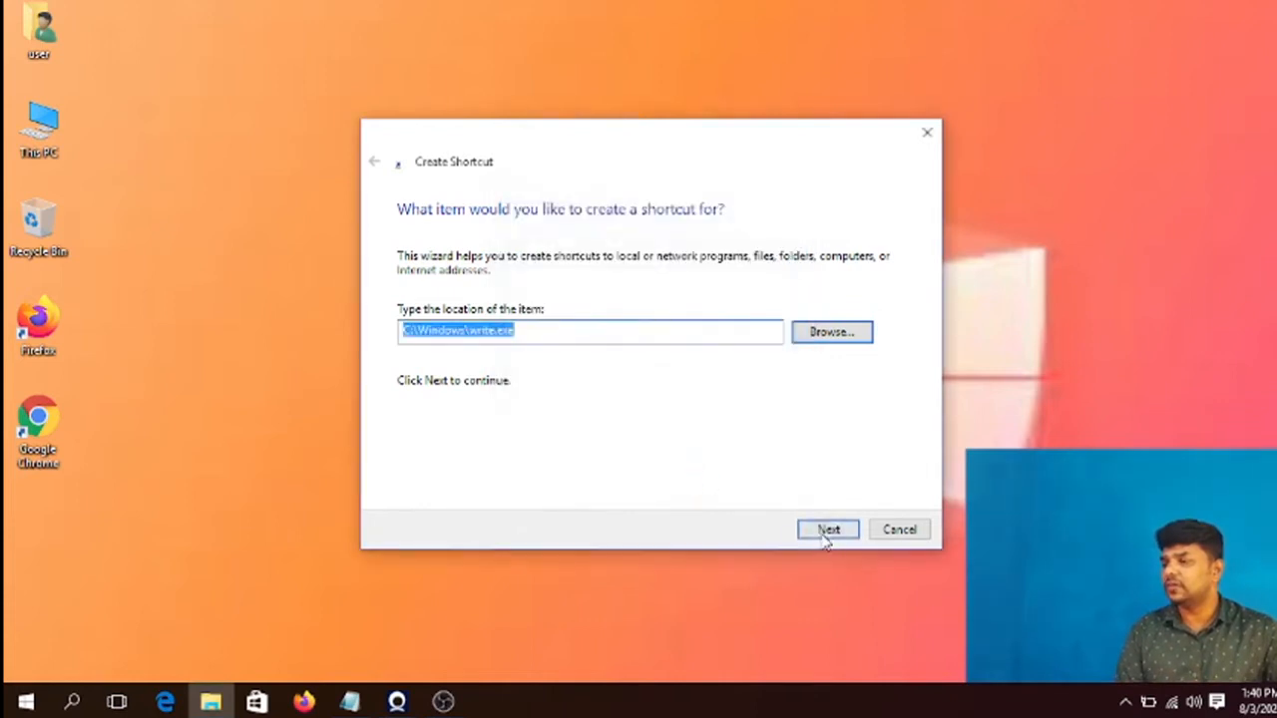
- Name the shortcut wordpad and finish creating it
click(828, 529)
key(BackSpace)
text(w)
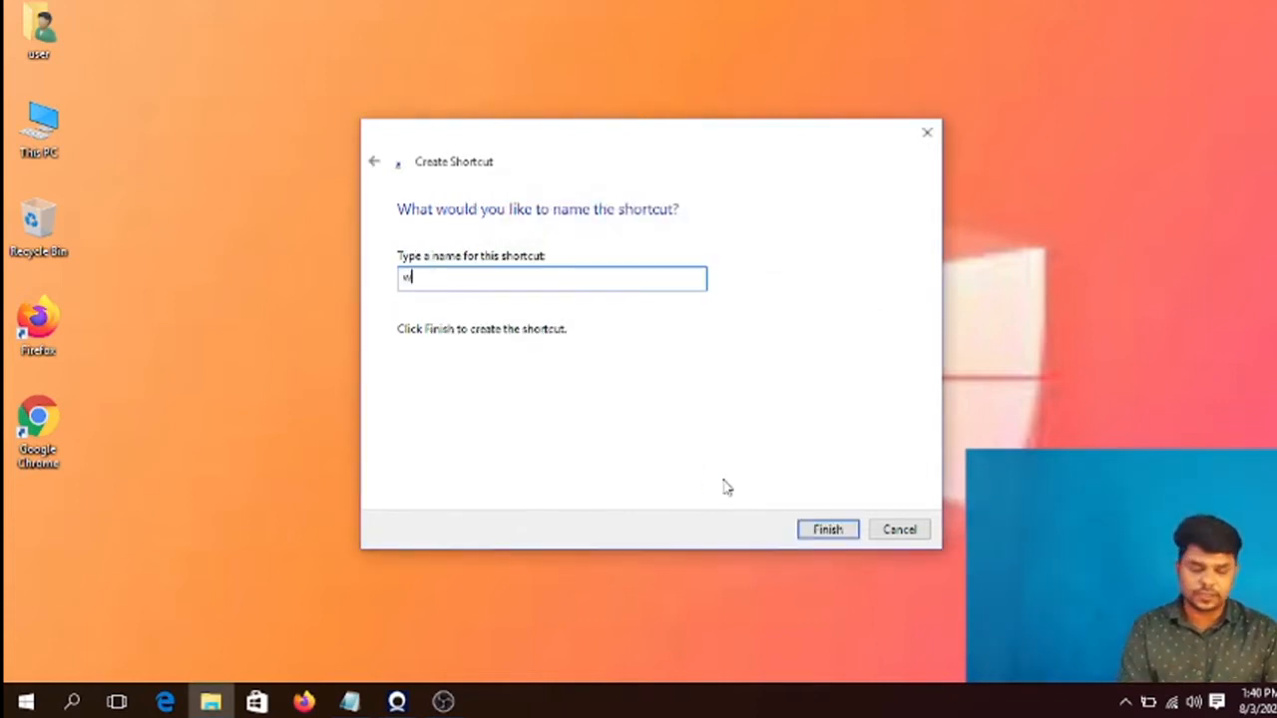
text(ordpad)
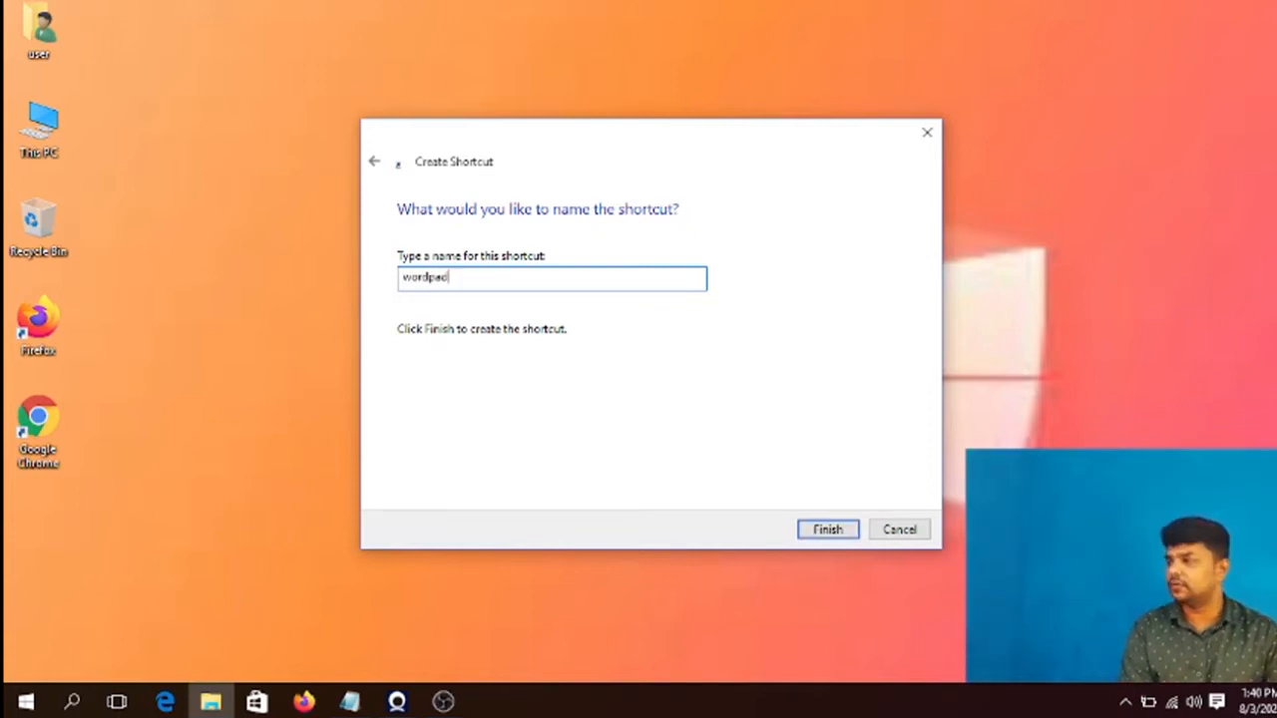
click(824, 528)
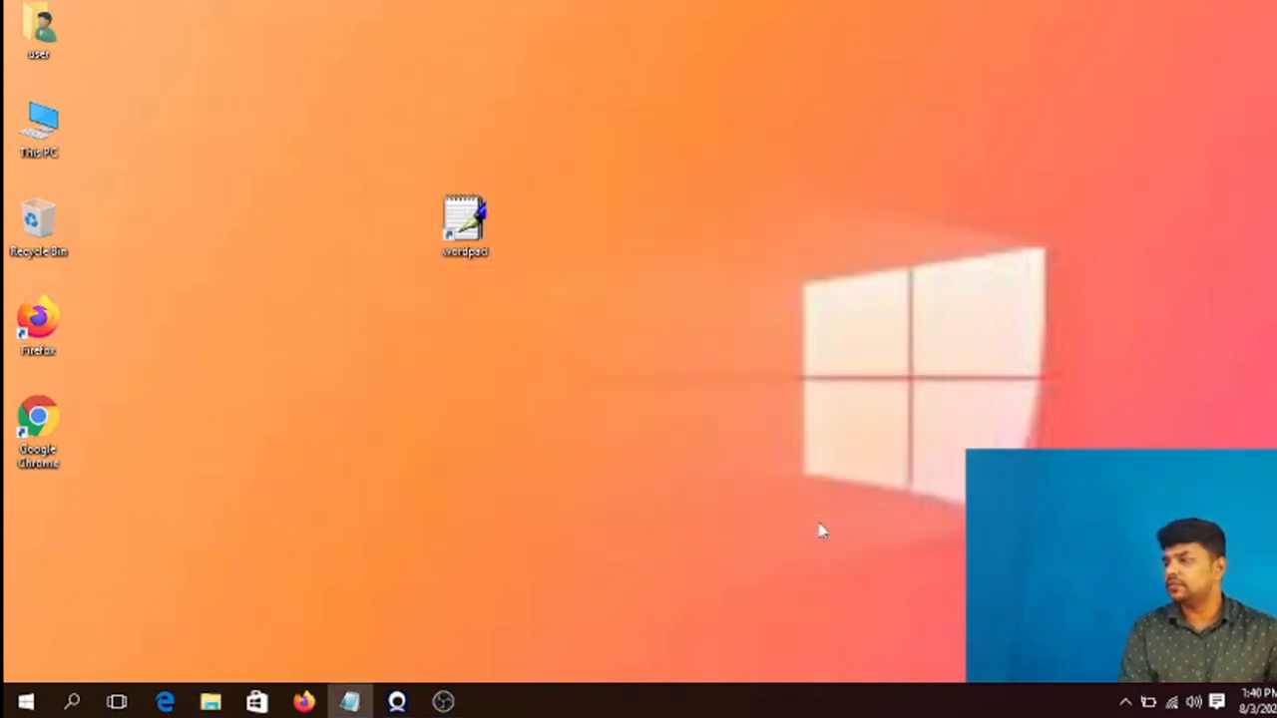
- Test the wordpad desktop shortcut by launching it, then close the WordPad window
double_click(465, 222)
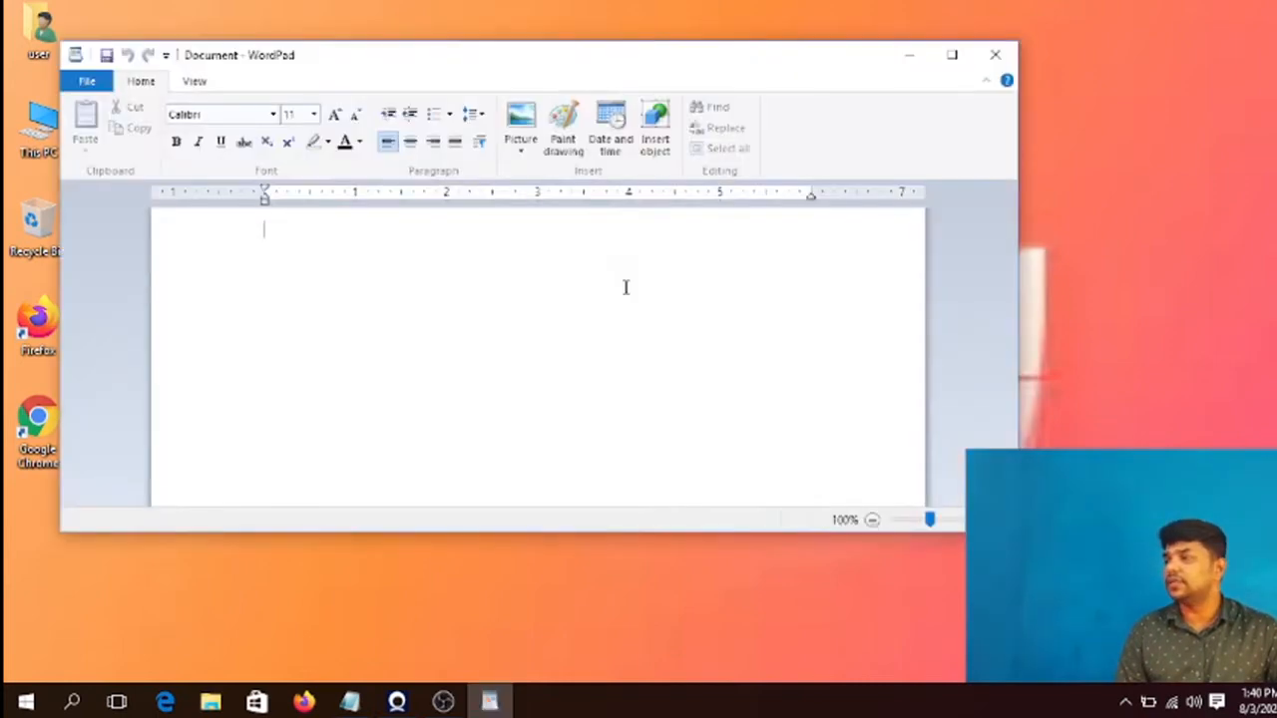
click(991, 55)
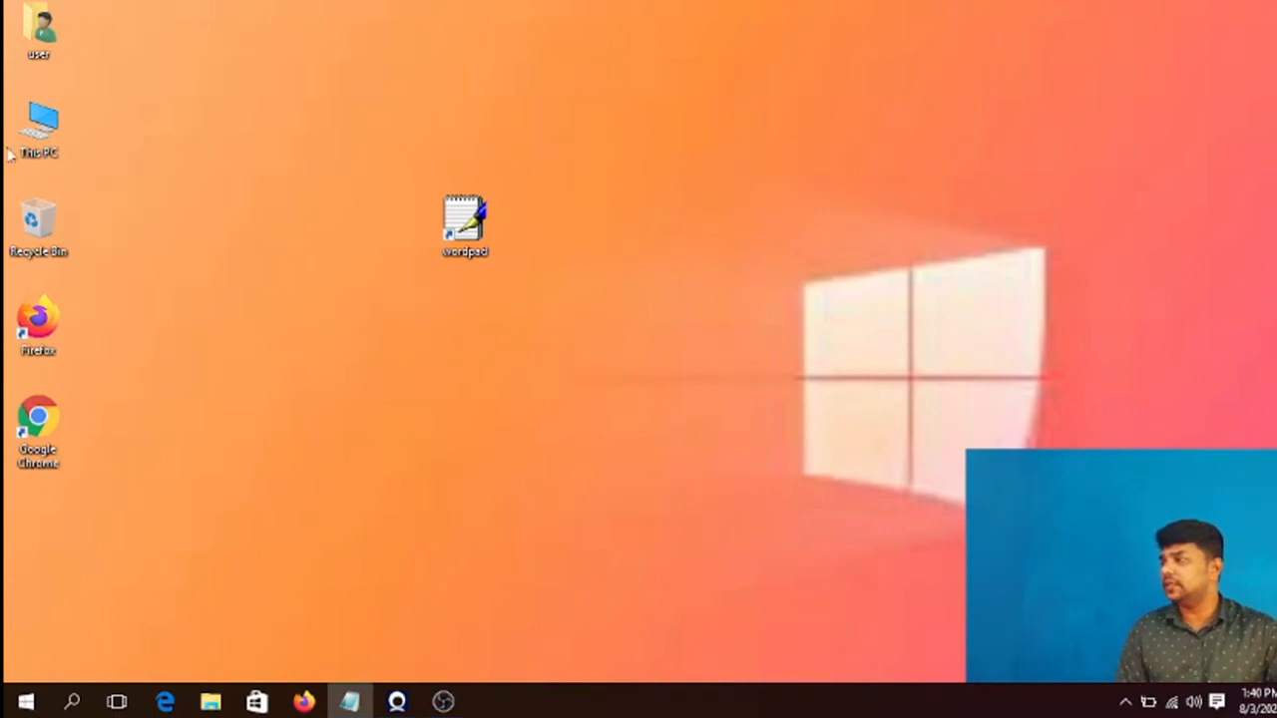
- Open the Windows folder on Local Disk (C:) in File Explorer and locate the notepad application
double_click(52, 129)
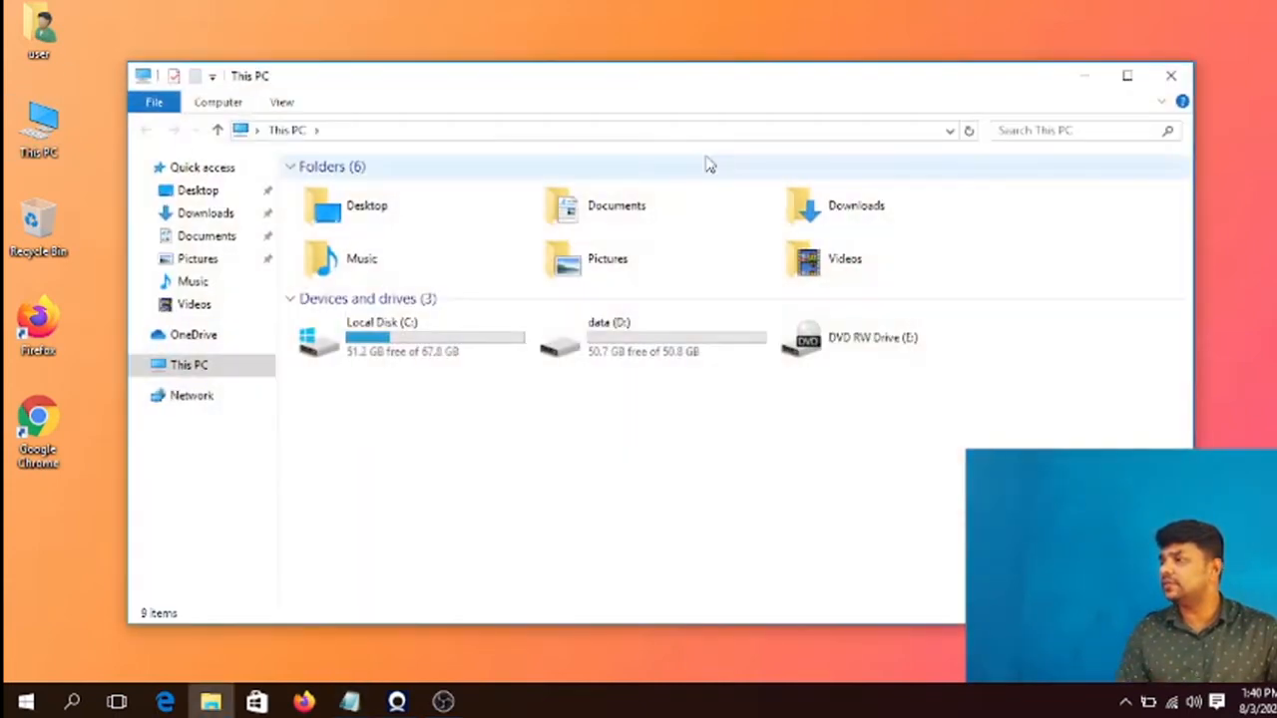
double_click(389, 365)
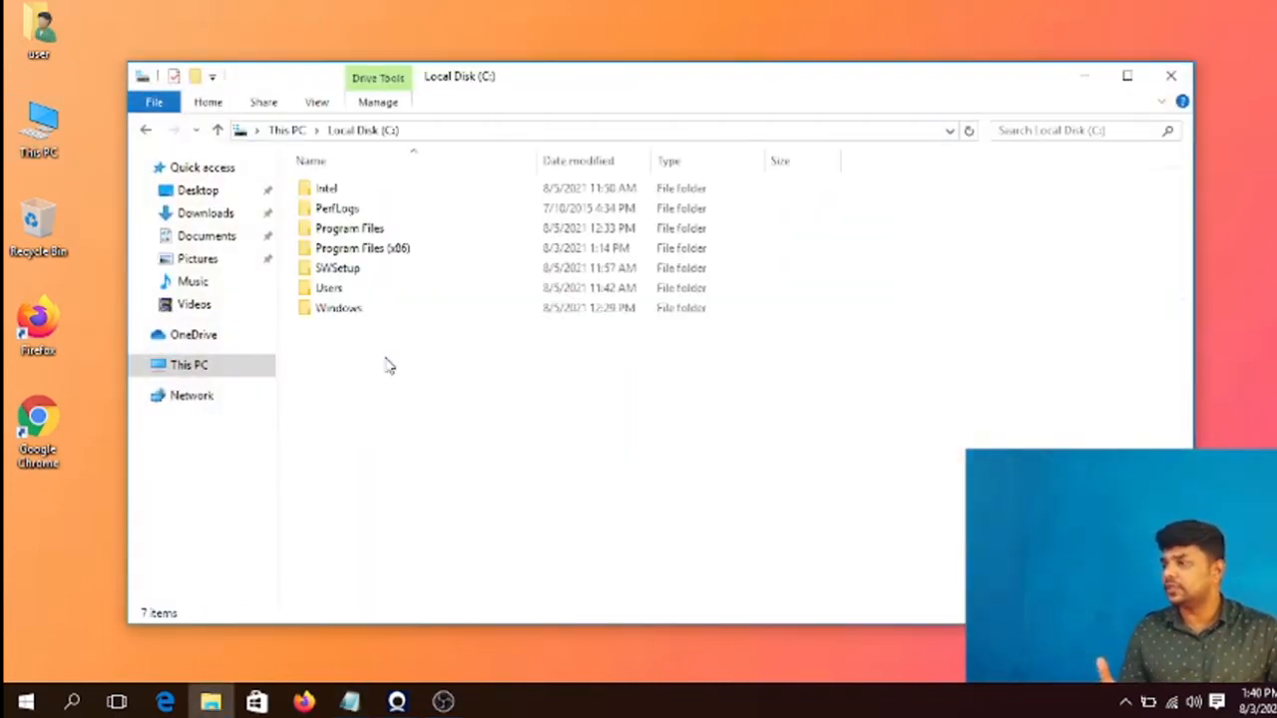
double_click(344, 311)
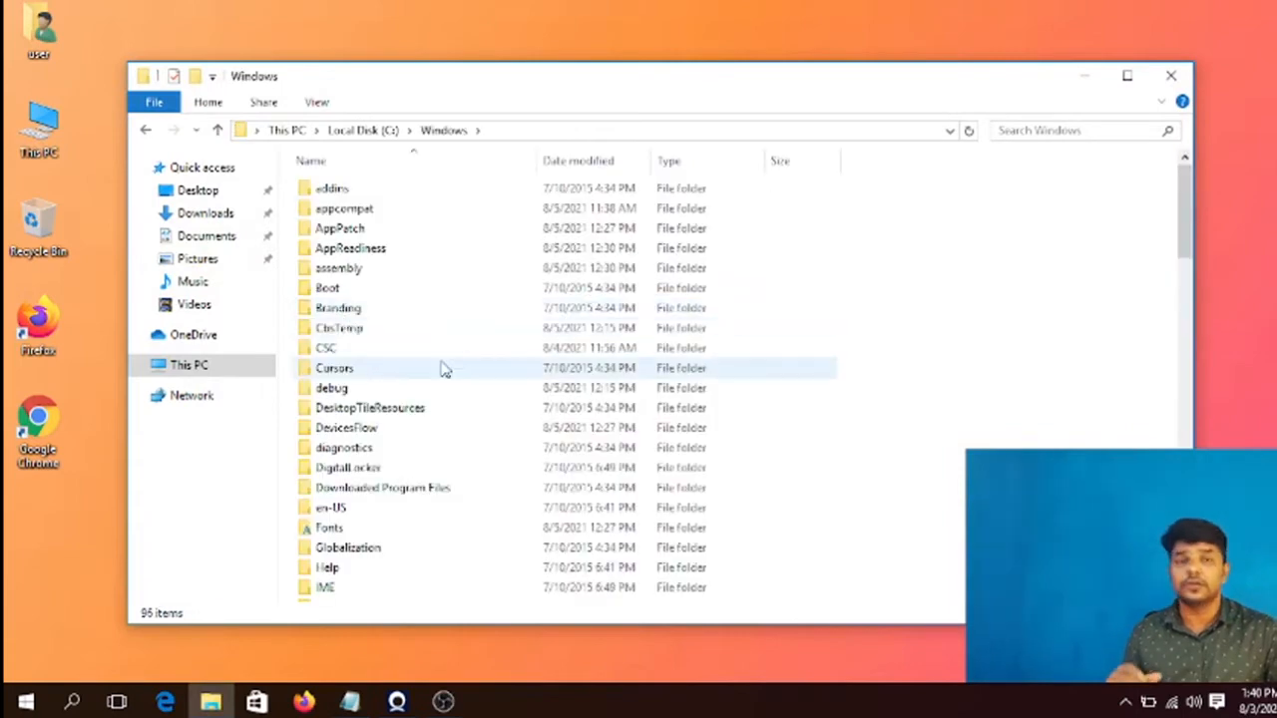
scroll(504, 414, down, 13)
scroll(479, 432, down, 10)
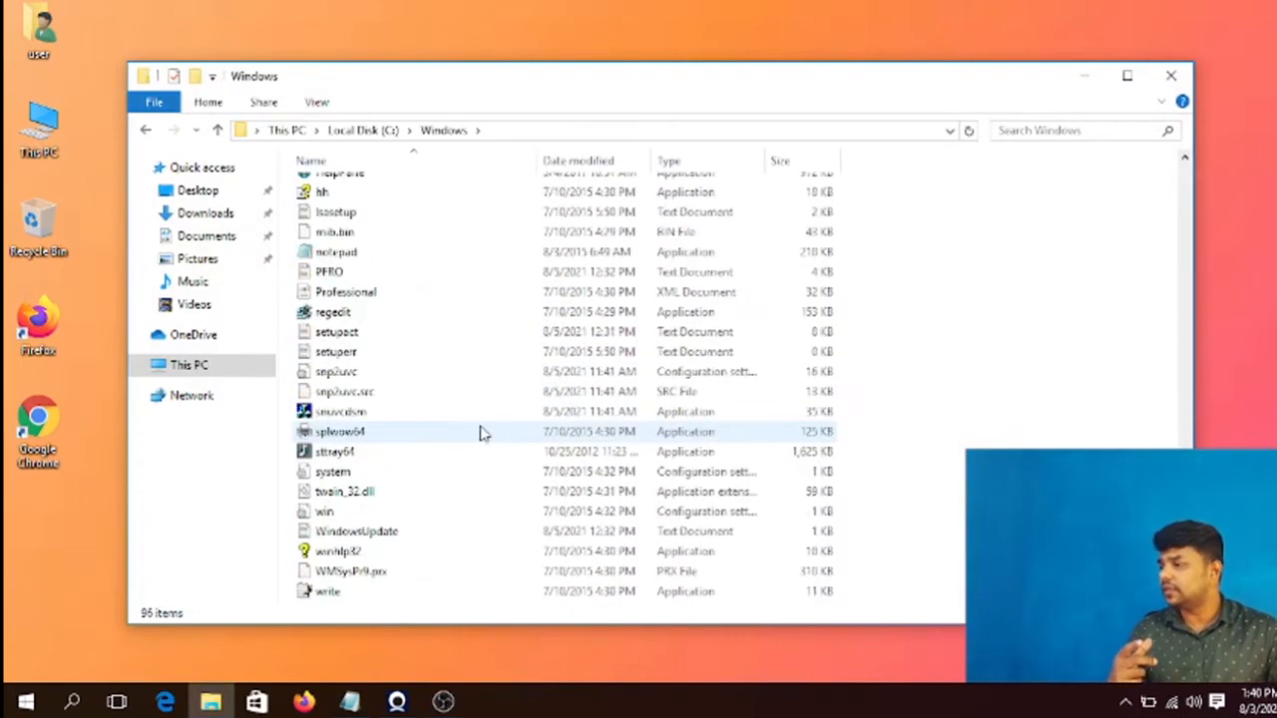
scroll(479, 432, up, 1)
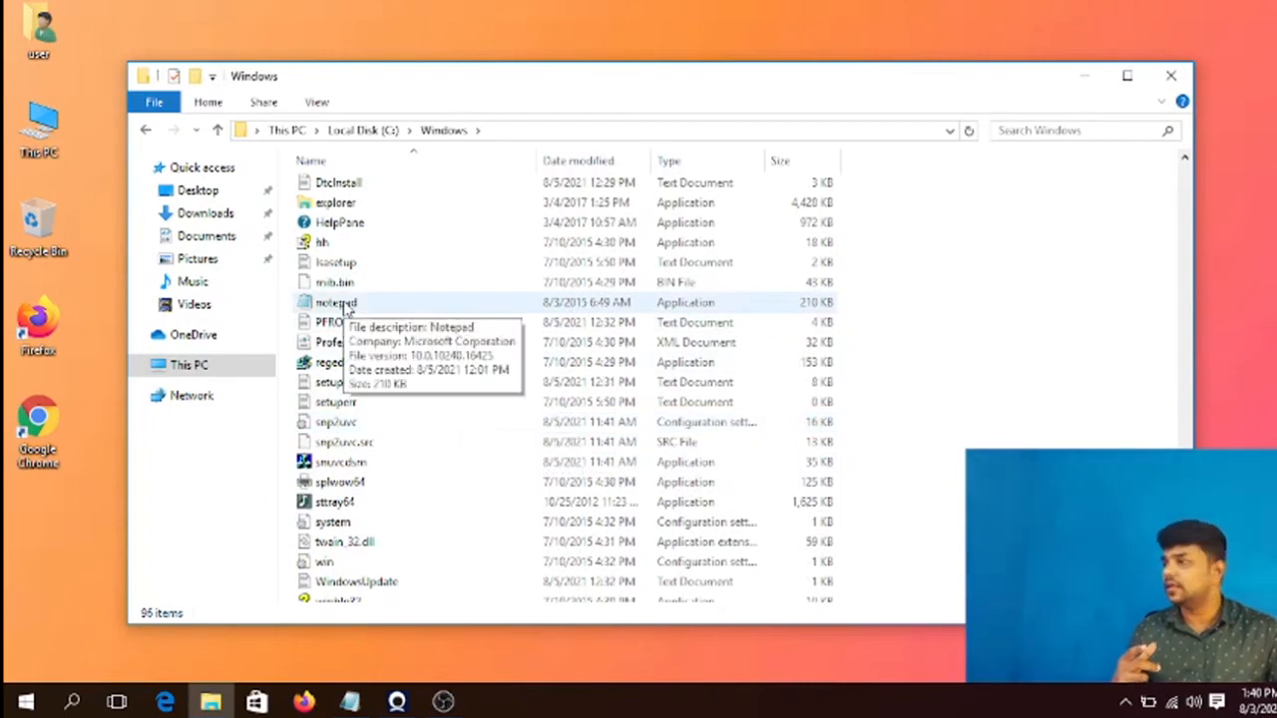
- Send the notepad application in the Windows folder to the desktop as a shortcut
click(346, 311)
right_click(347, 311)
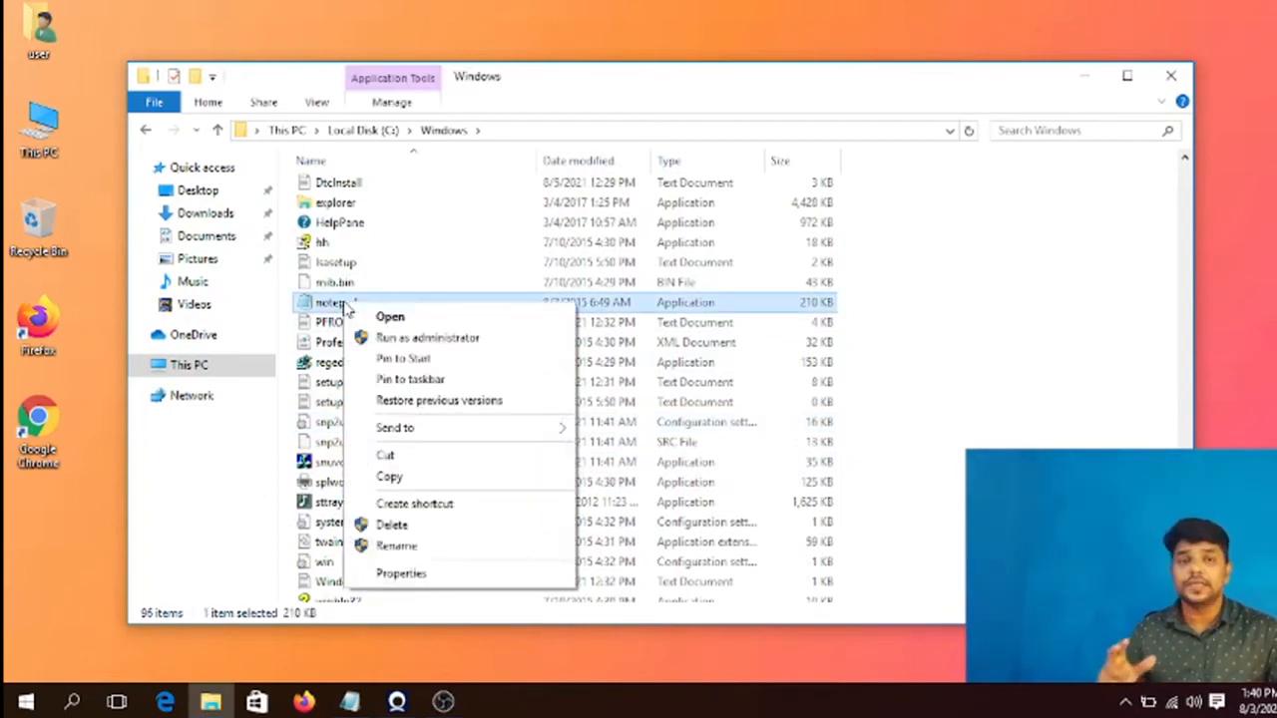
mouse_move(404, 442)
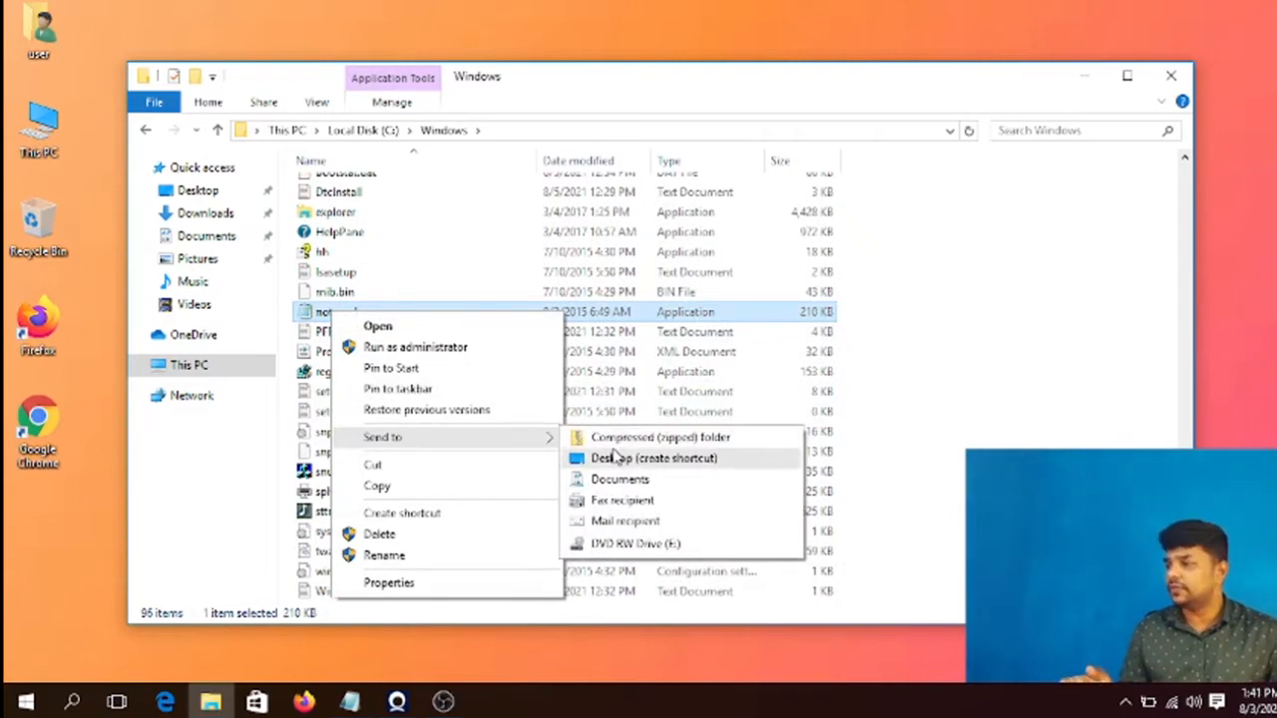
click(618, 458)
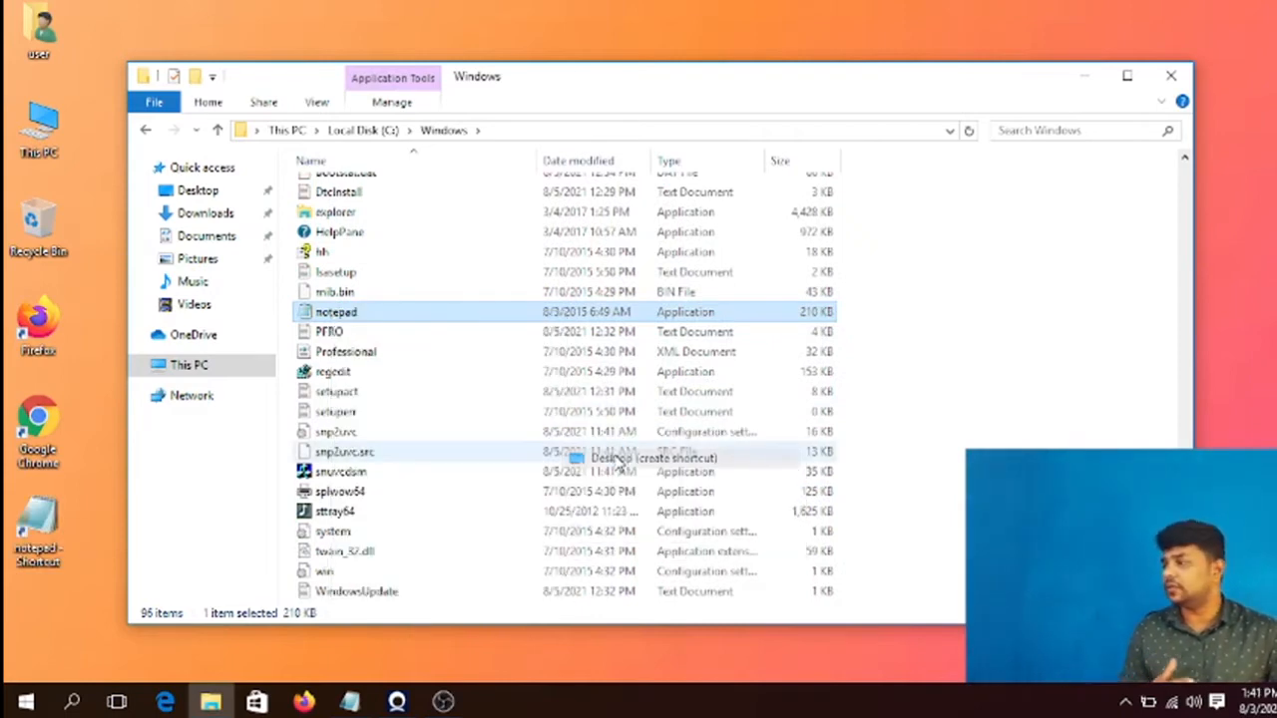
- Close File Explorer, test the notepad desktop shortcut by launching it, and close the Notepad window
click(1167, 75)
double_click(60, 533)
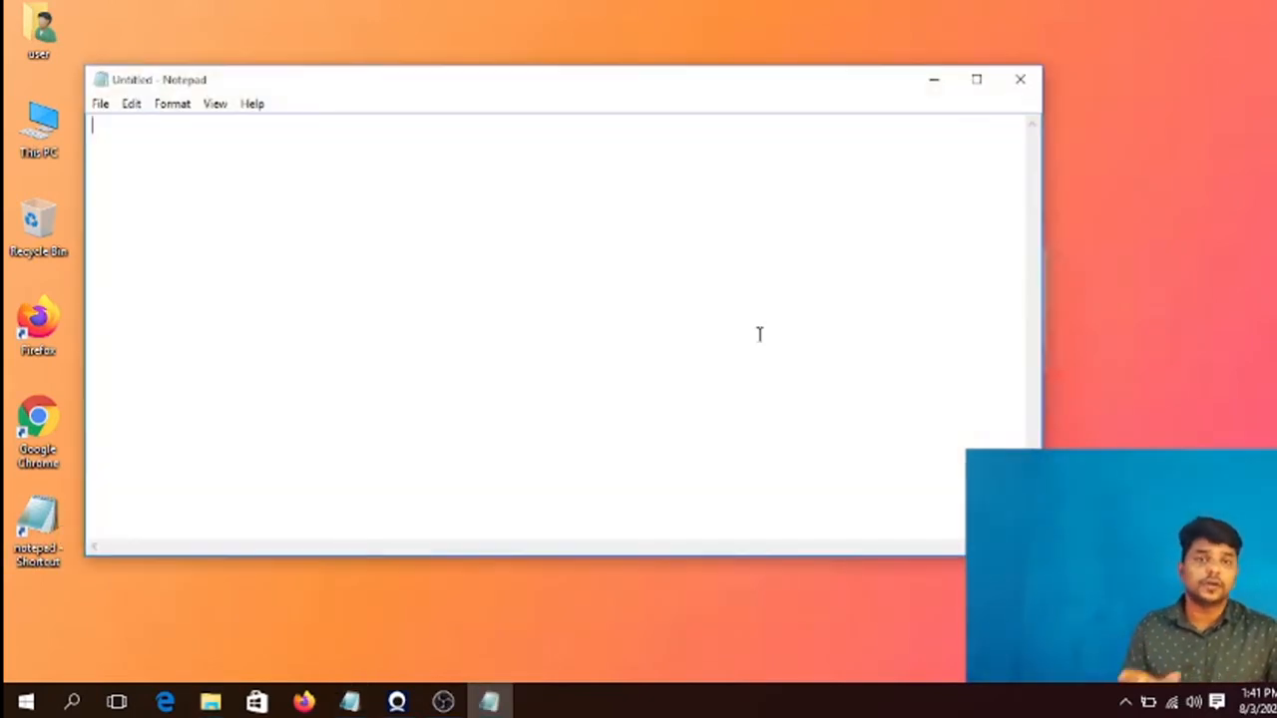
click(1018, 78)
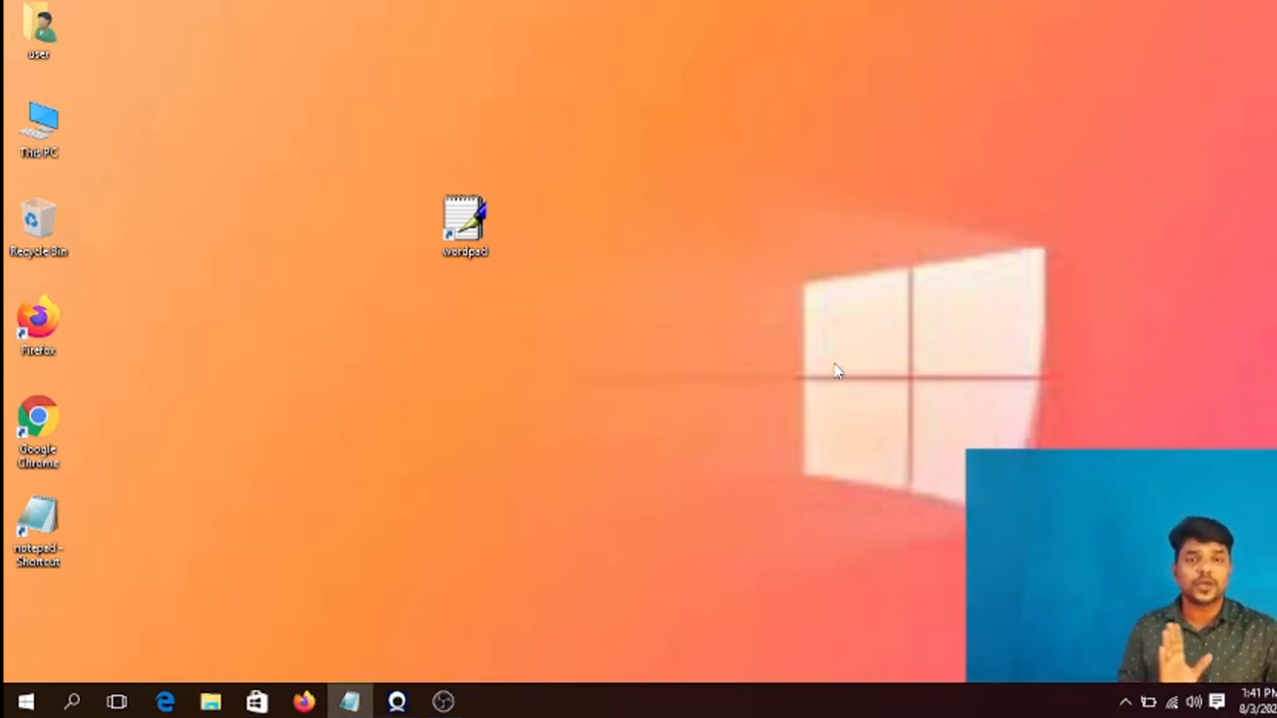
- Create a new folder named sample on the data (D:) drive
click(45, 147)
double_click(45, 146)
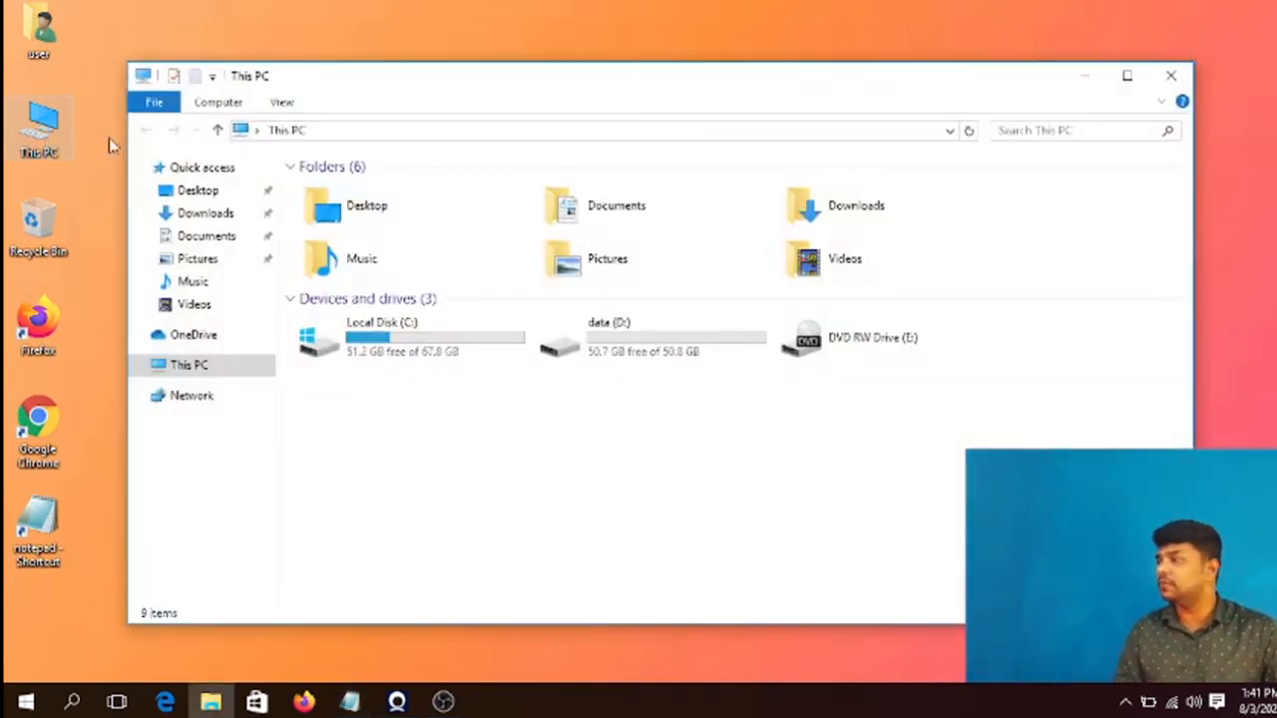
double_click(590, 344)
right_click(464, 281)
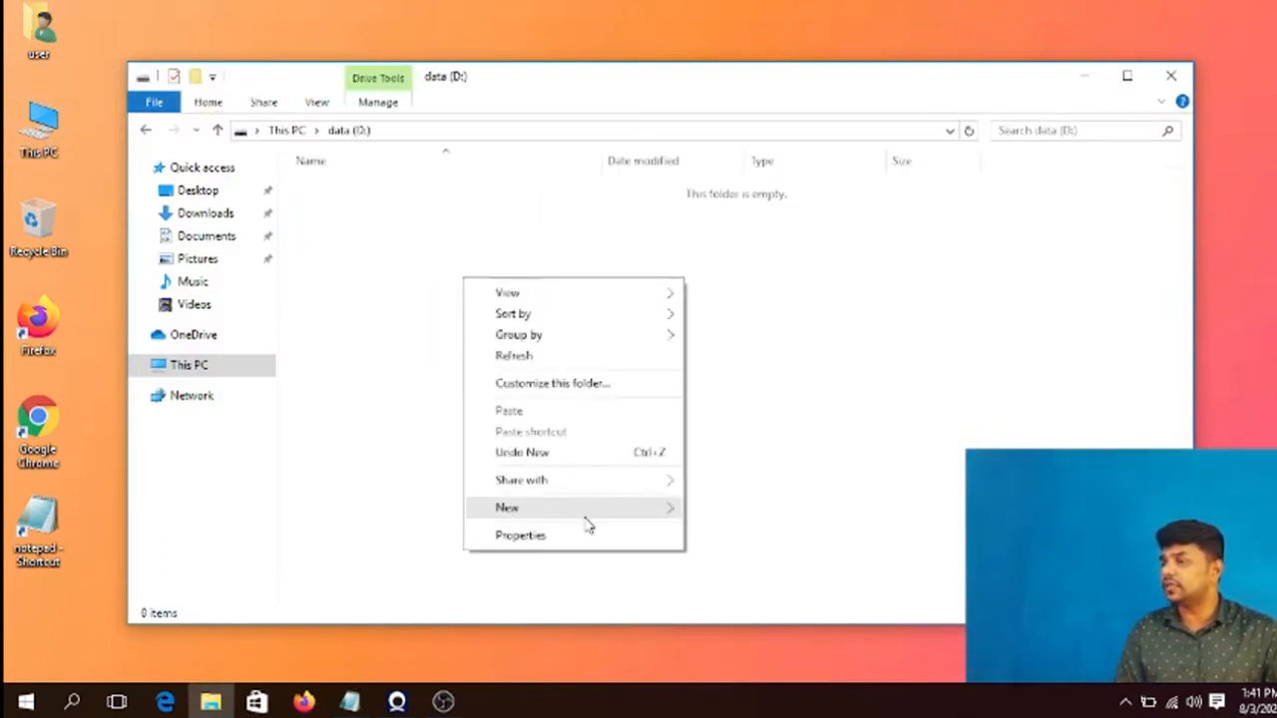
mouse_move(588, 511)
click(739, 509)
text(sample)
key(Return)
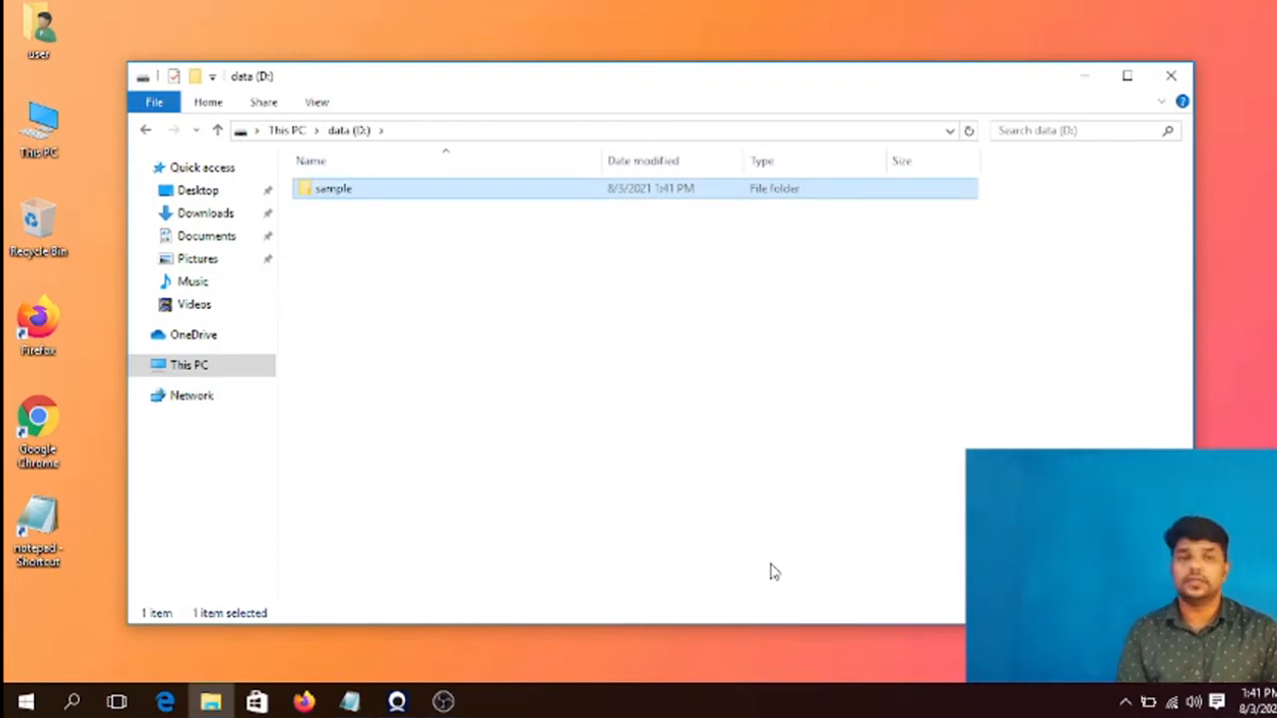
- Send the sample folder to the desktop as a shortcut and close File Explorer
right_click(320, 199)
mouse_move(396, 371)
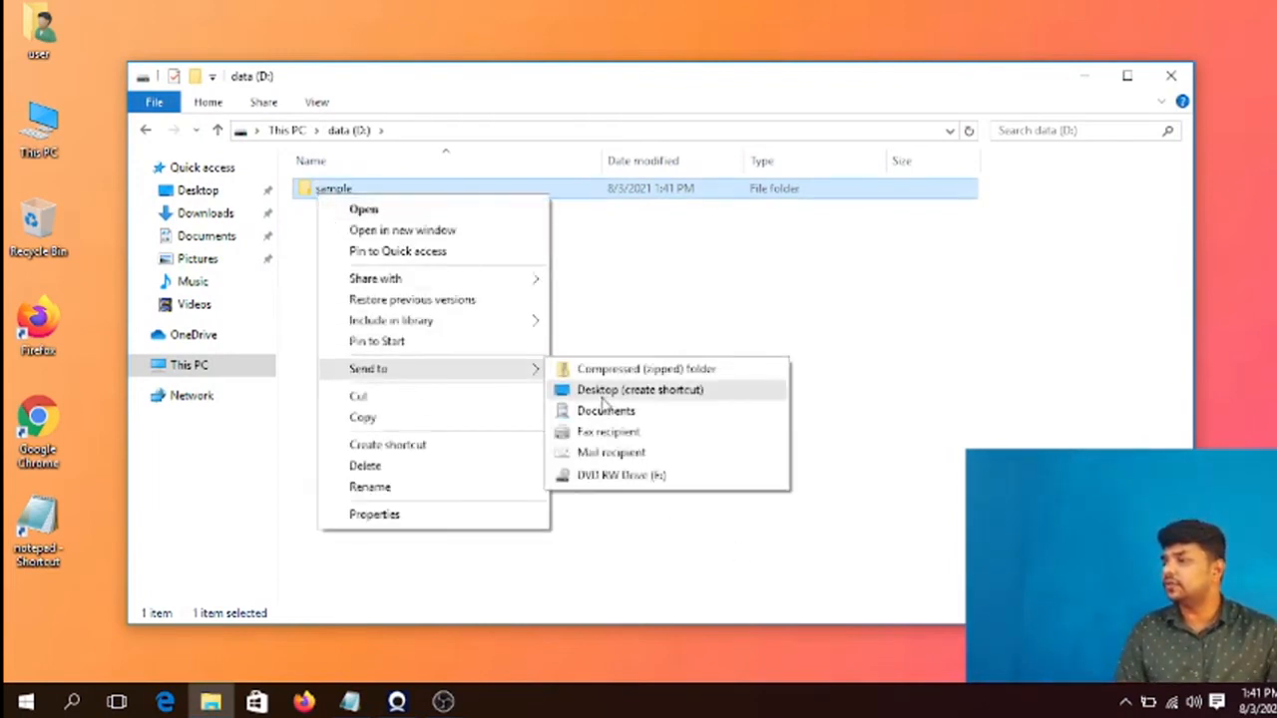
click(603, 397)
click(1171, 75)
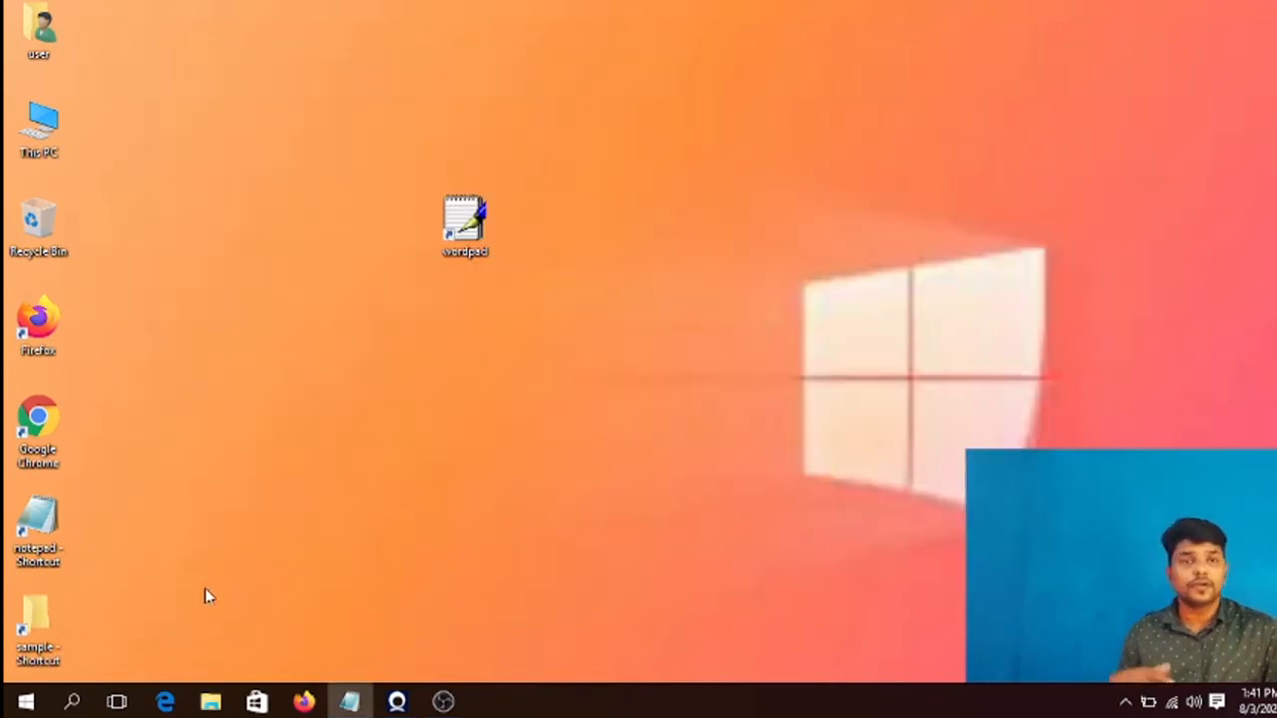
- Test the sample desktop shortcut by opening the folder, then dismiss its window
double_click(54, 637)
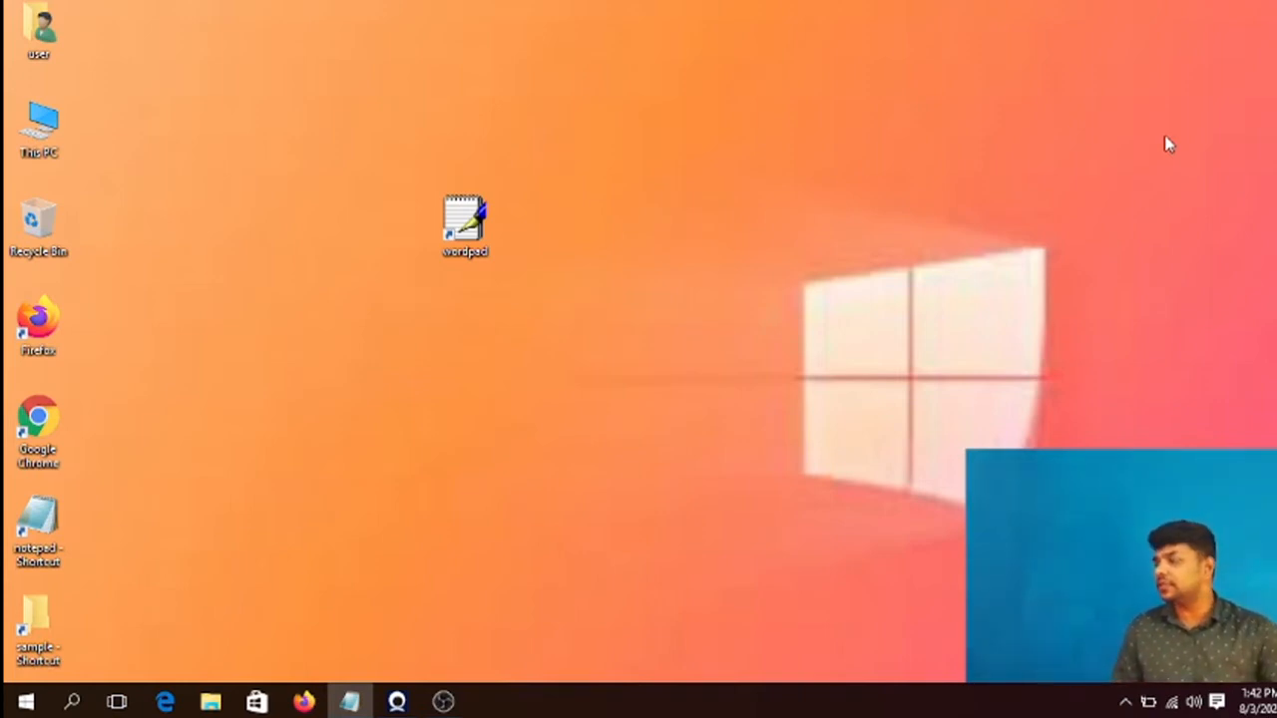
double_click(38, 627)
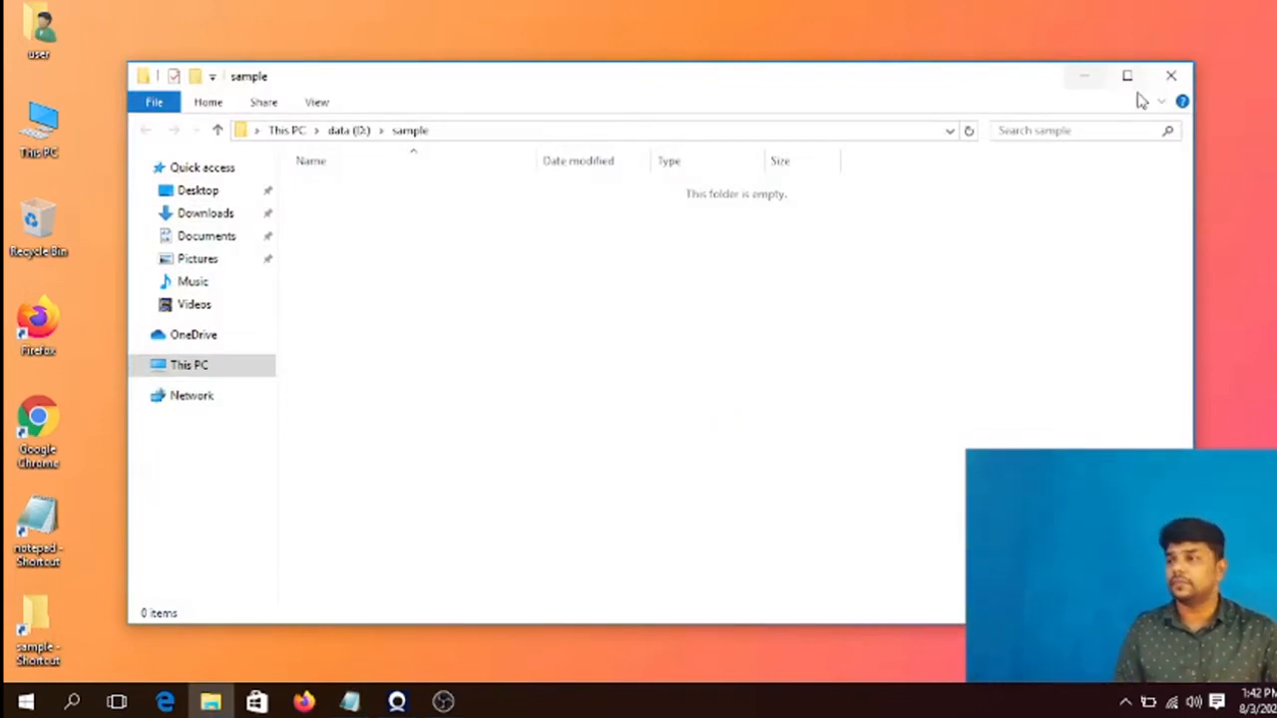
click(1083, 77)
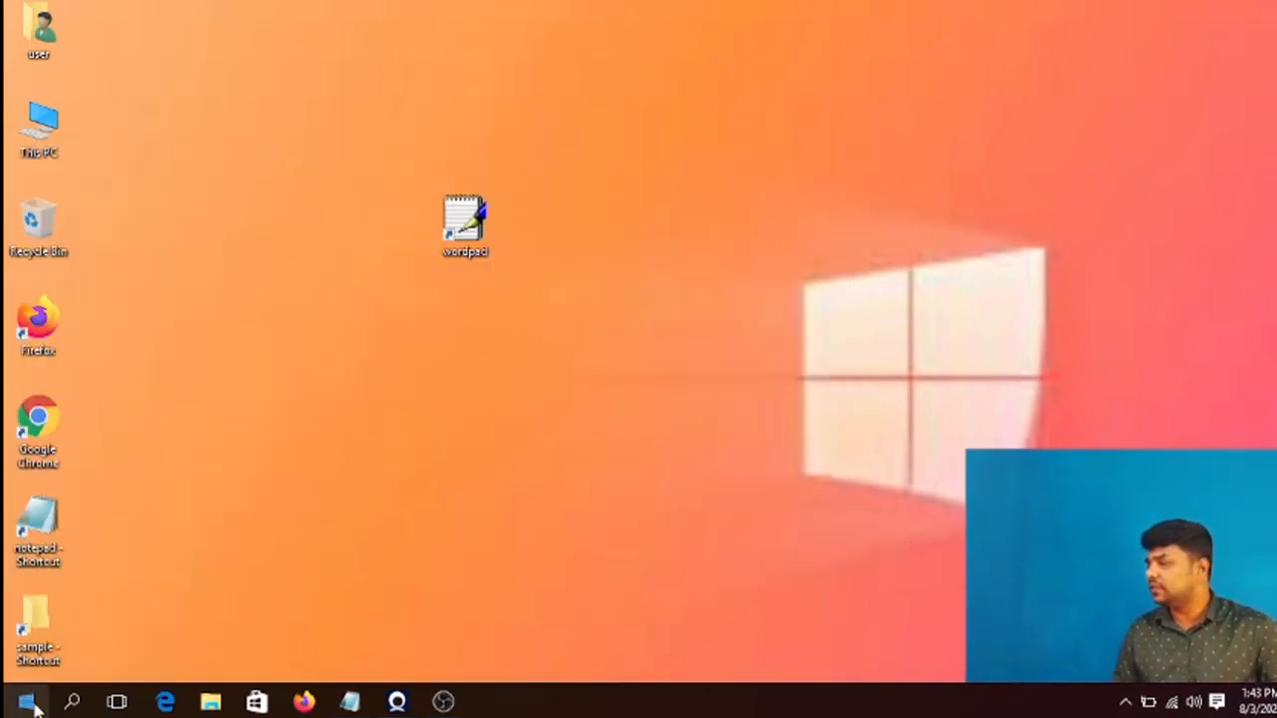
- Find Calculator in the full list of installed apps and pin it to the taskbar
click(27, 703)
click(52, 661)
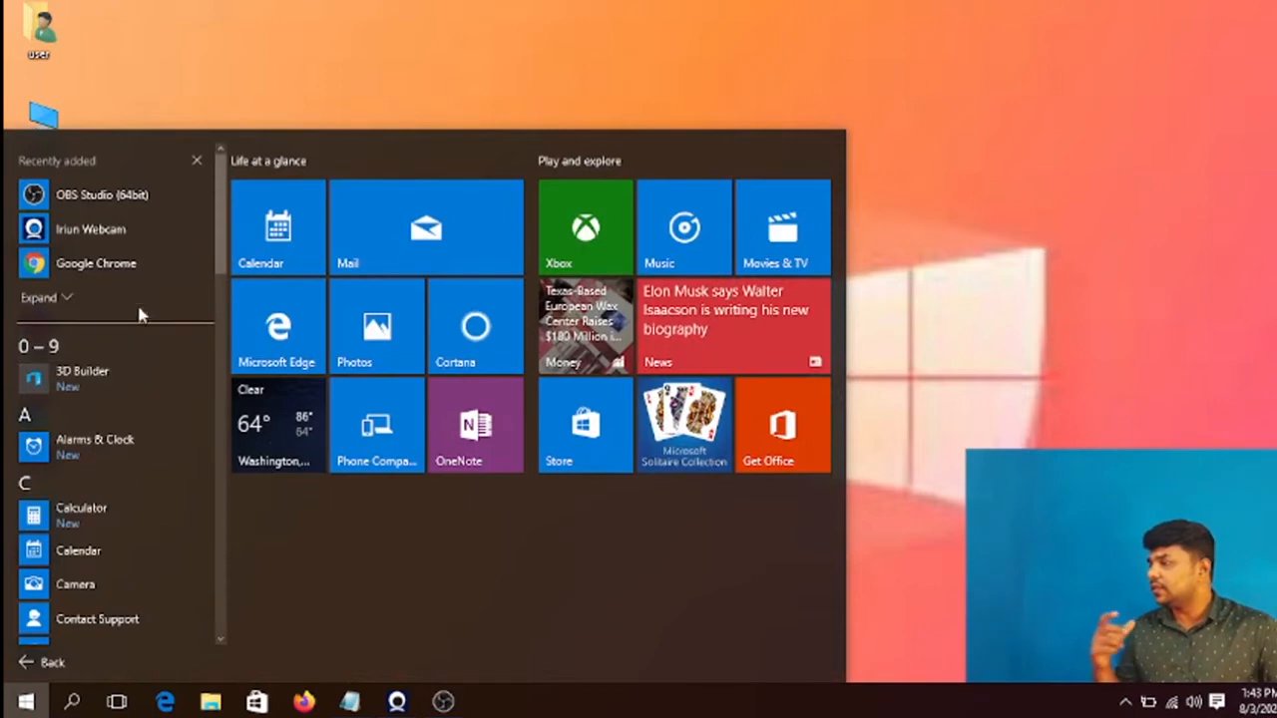
scroll(130, 419, down, 2)
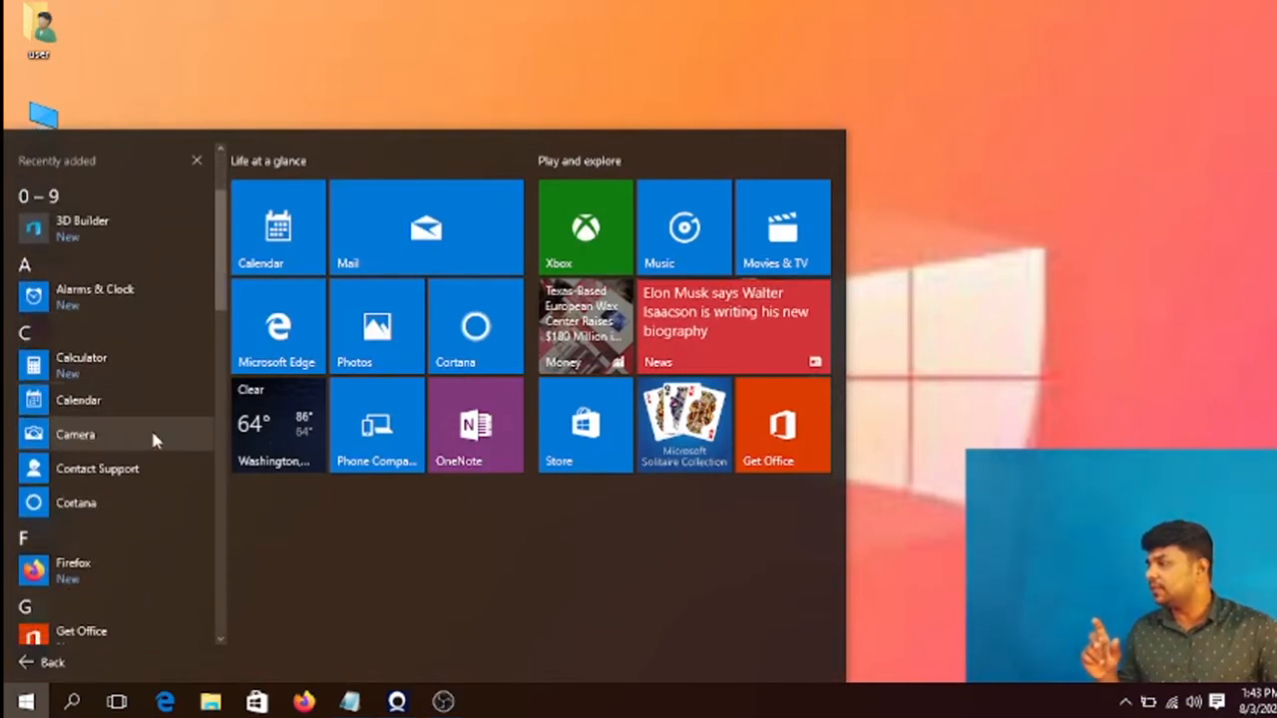
scroll(150, 429, down, 1)
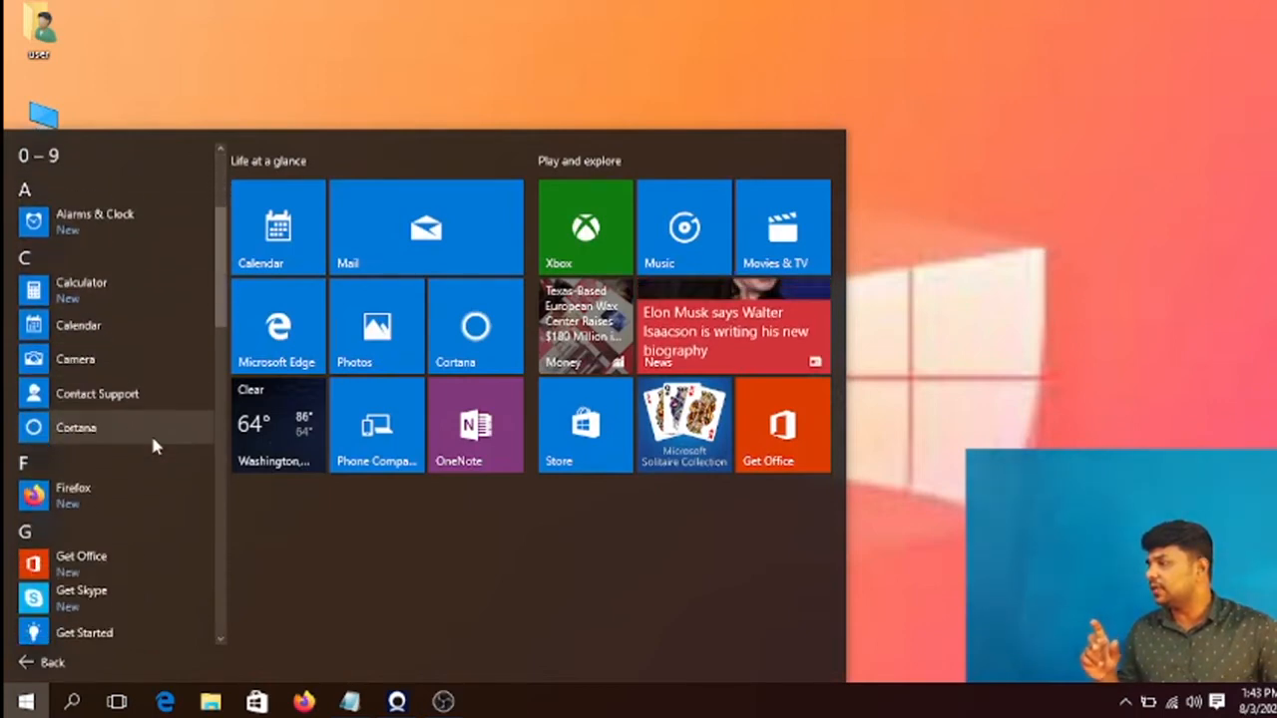
right_click(94, 285)
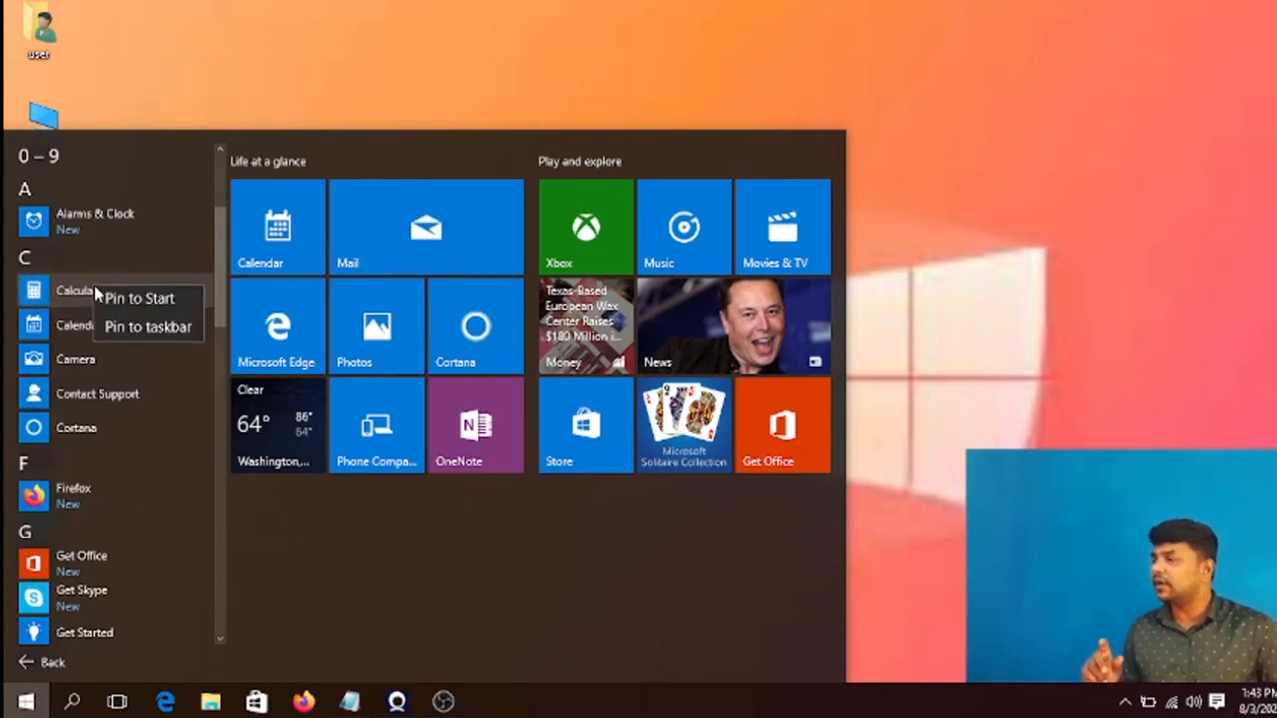
click(136, 333)
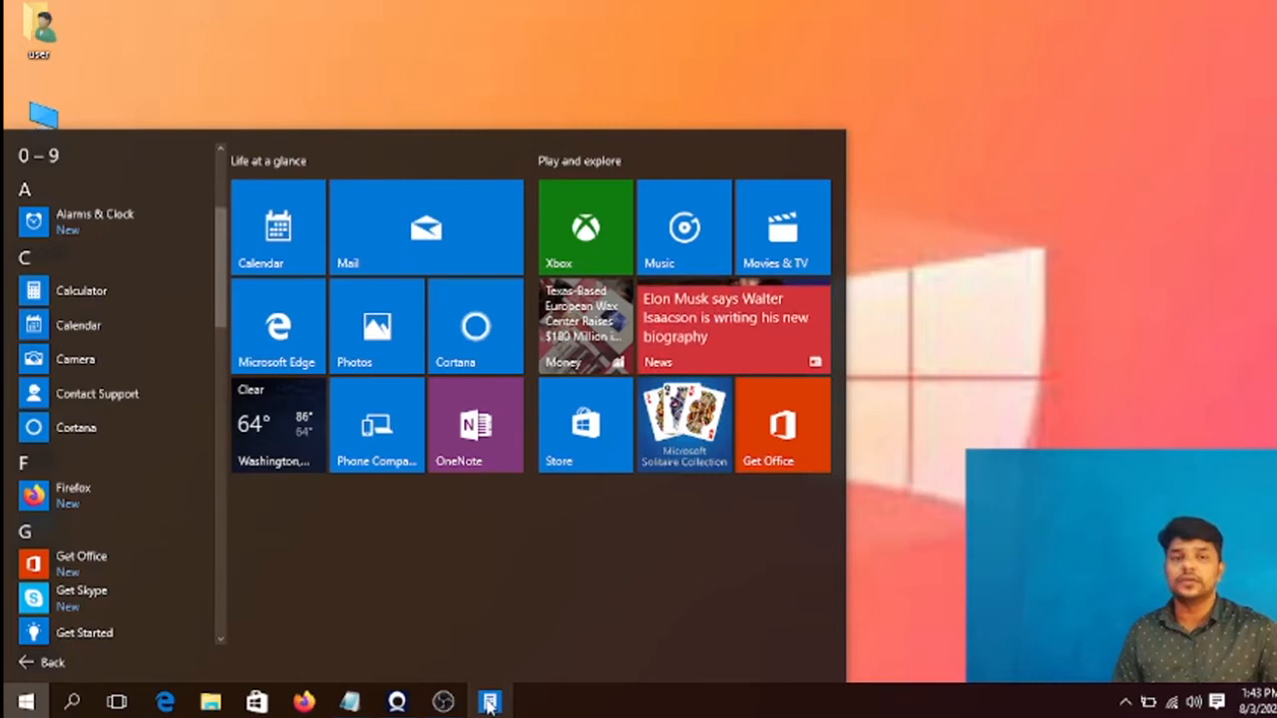
- Pin Camera to the taskbar, then check the pinning options for Firefox and return to the desktop
right_click(89, 369)
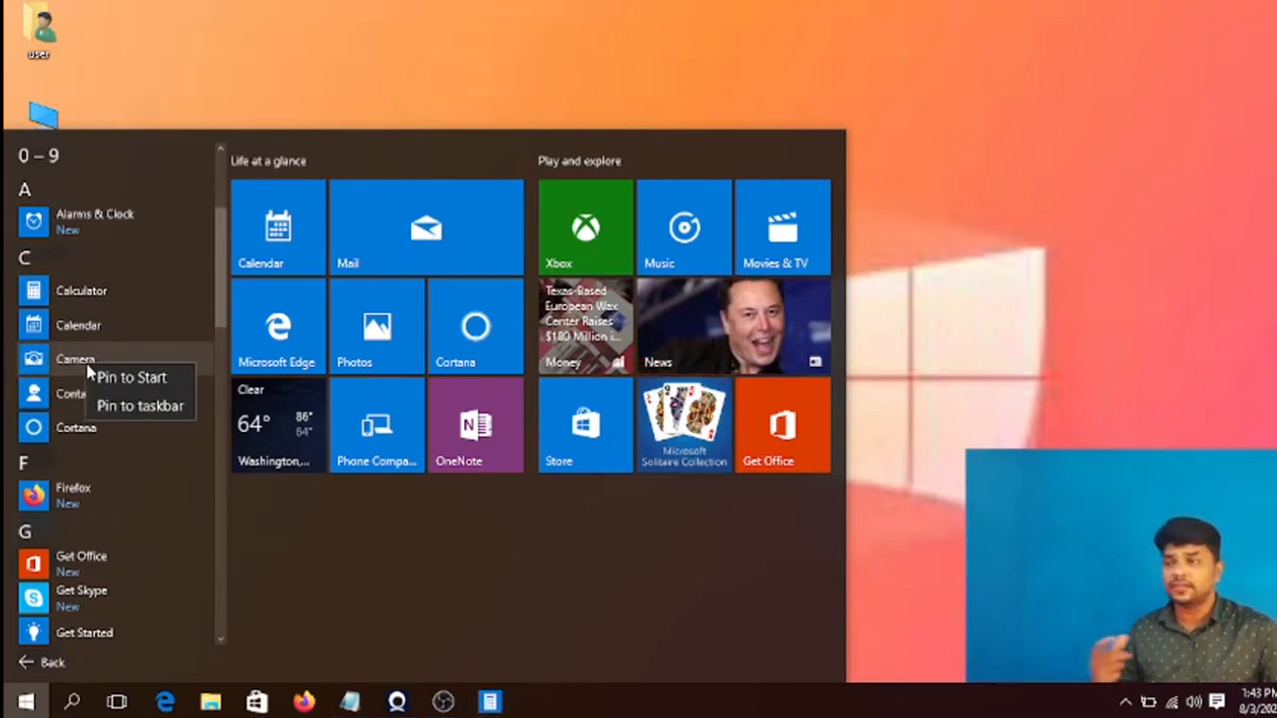
click(118, 405)
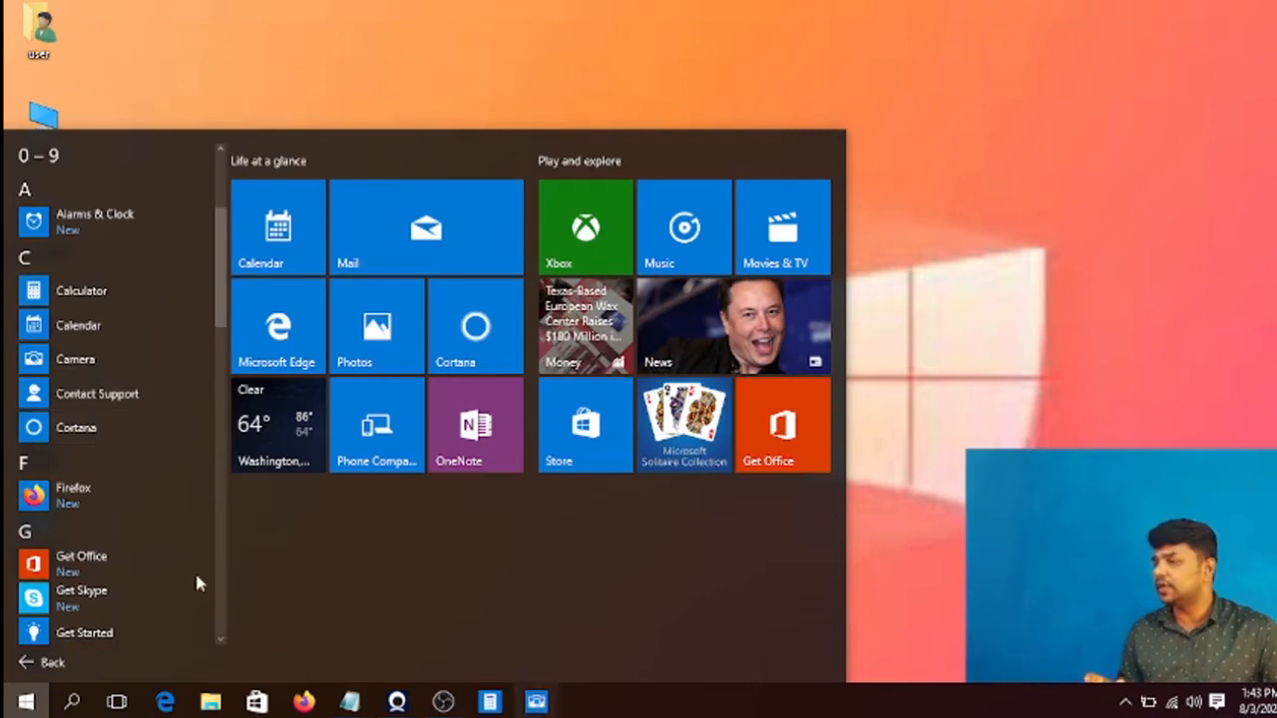
right_click(87, 495)
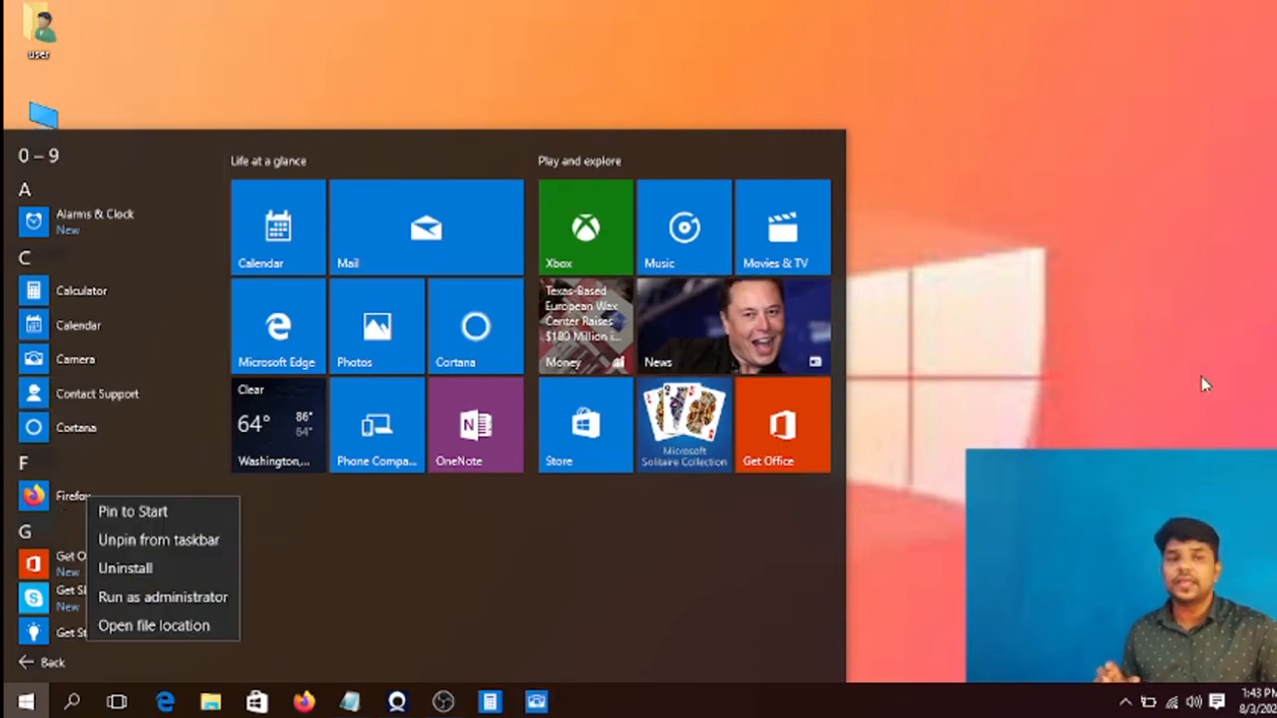
click(1134, 365)
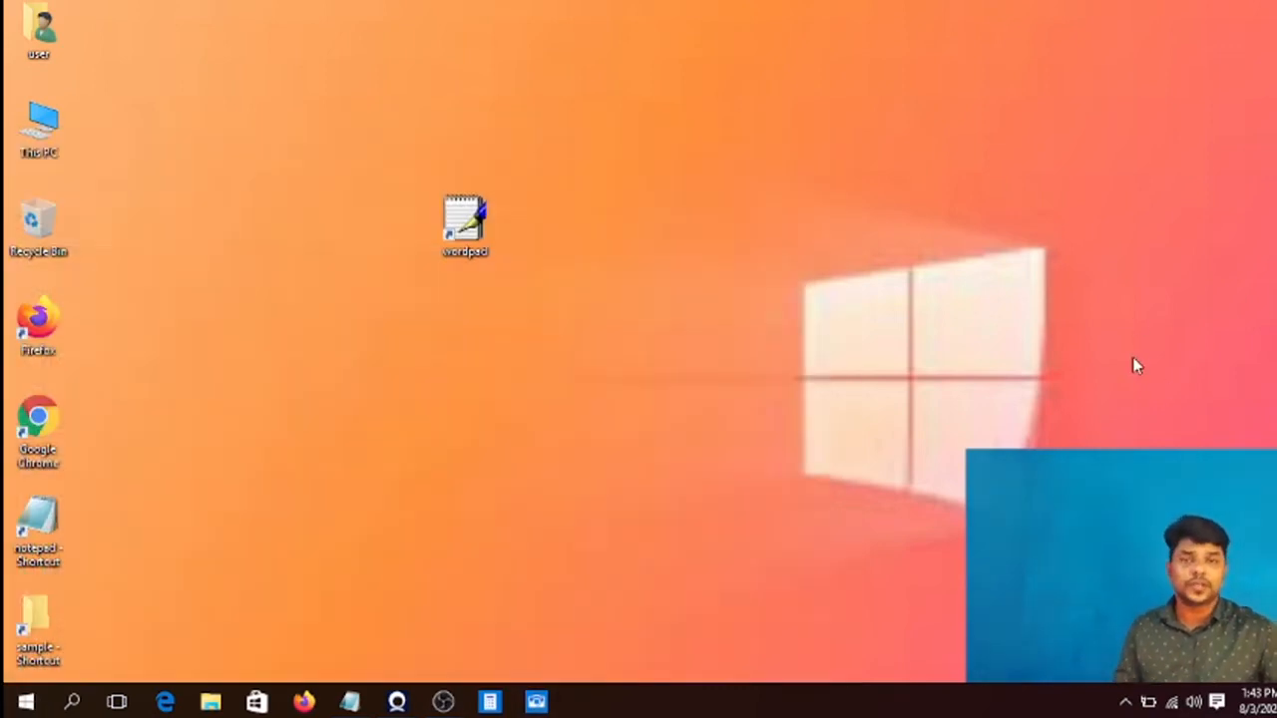
- Unpin Camera and Calculator from the taskbar
right_click(536, 704)
click(536, 658)
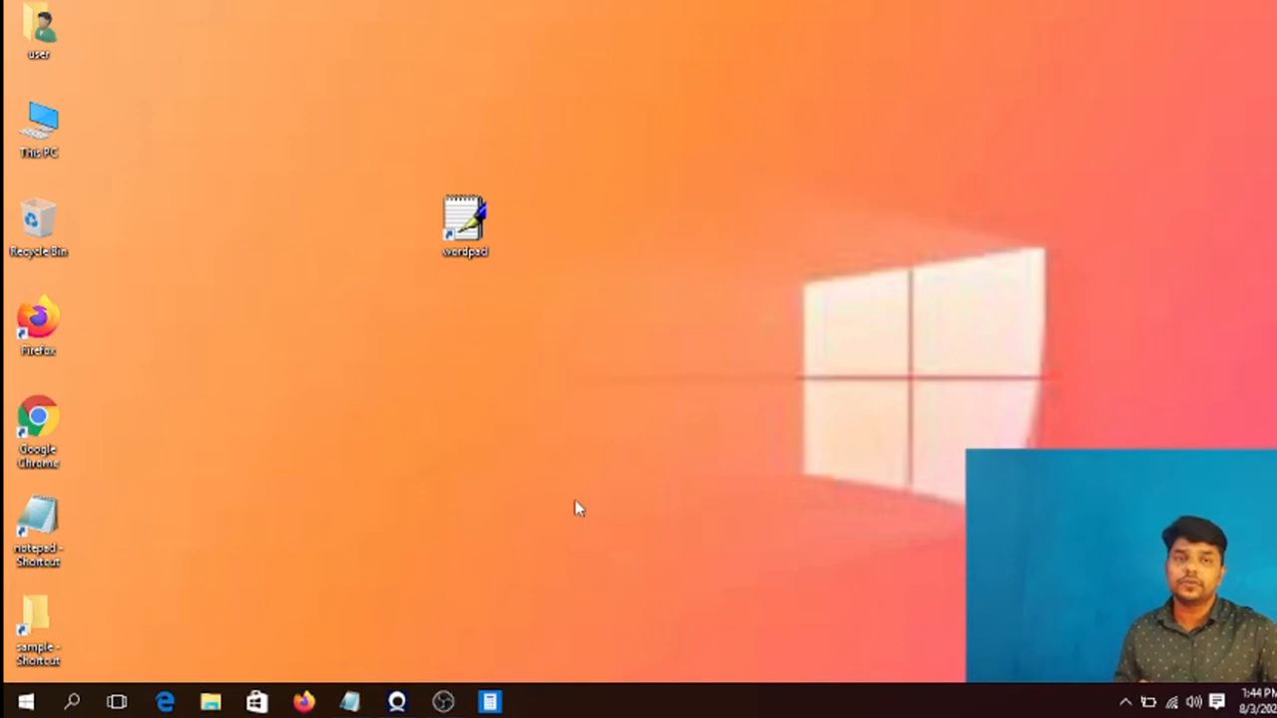
right_click(489, 702)
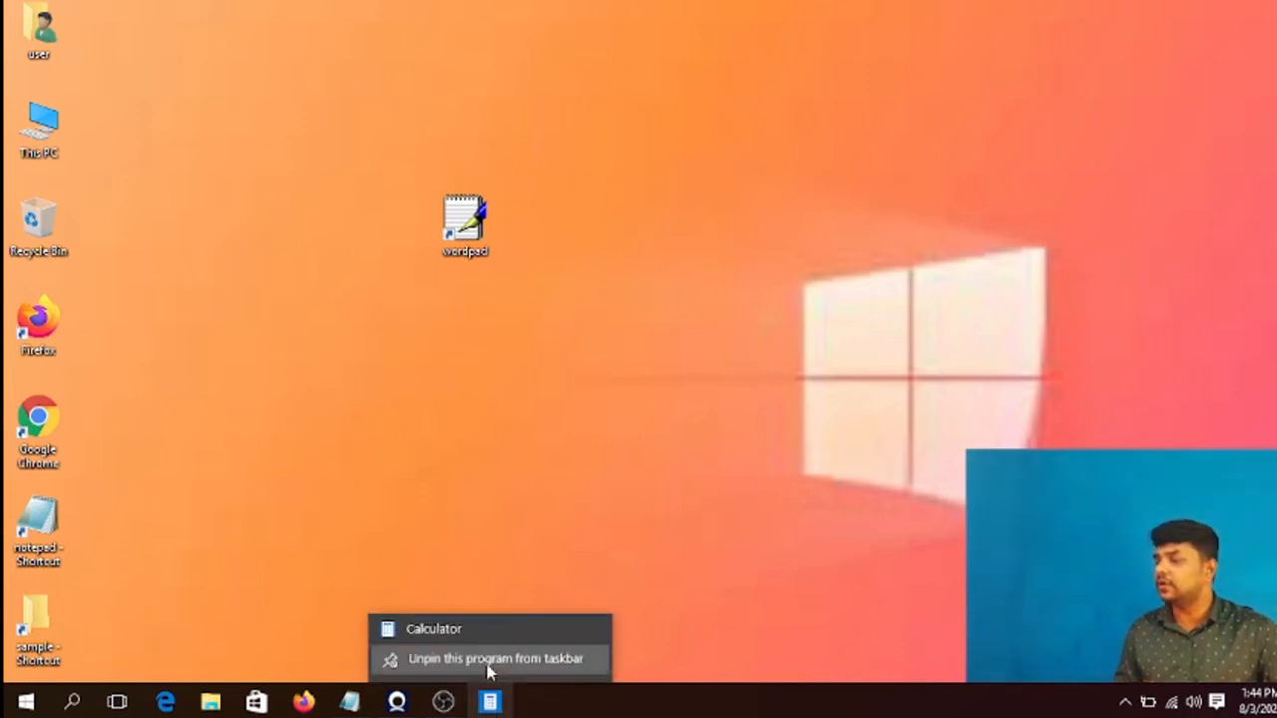
click(489, 660)
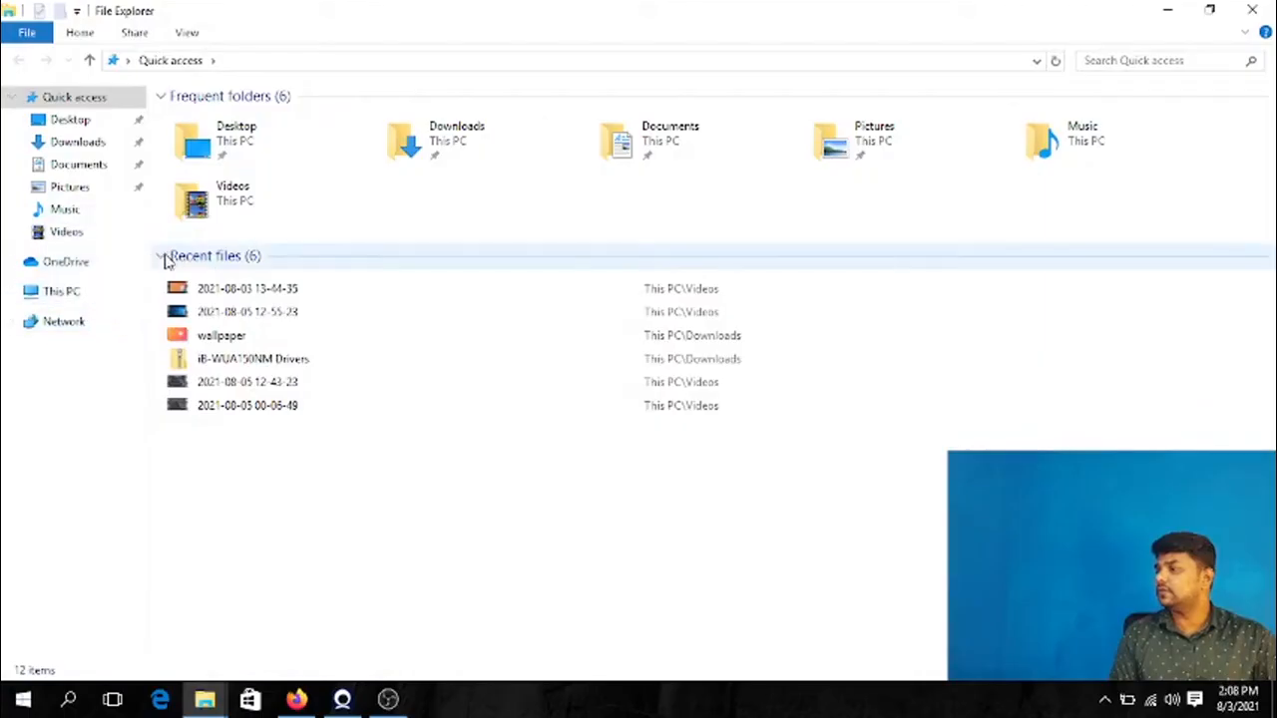
- Examine the Local Disk (C:) and data (D:) drives under This PC, then close File Explorer
click(166, 257)
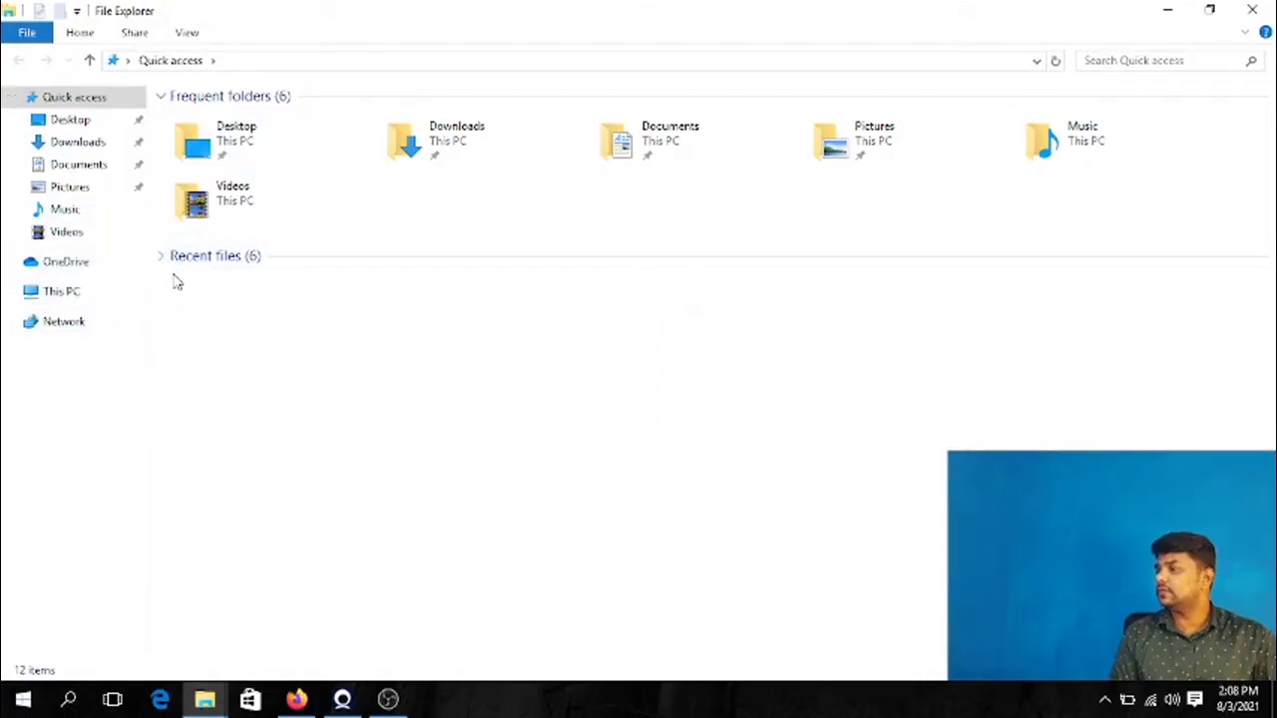
click(76, 297)
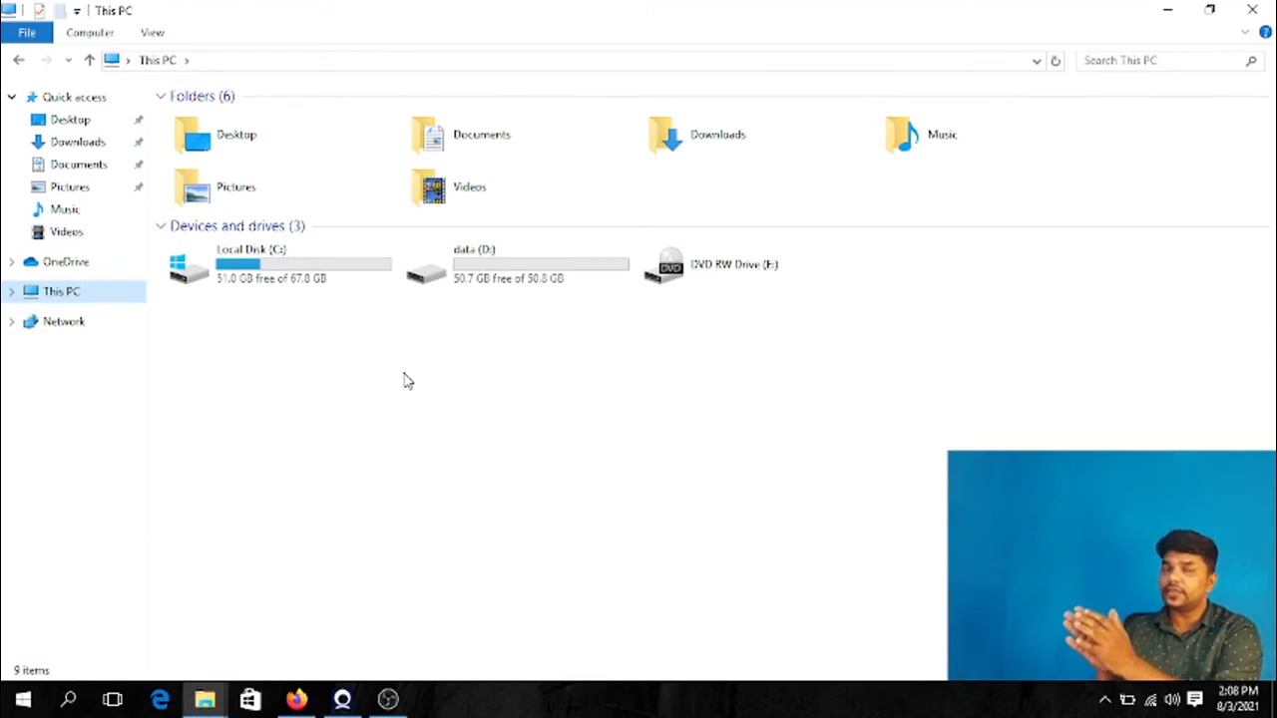
click(309, 284)
click(467, 283)
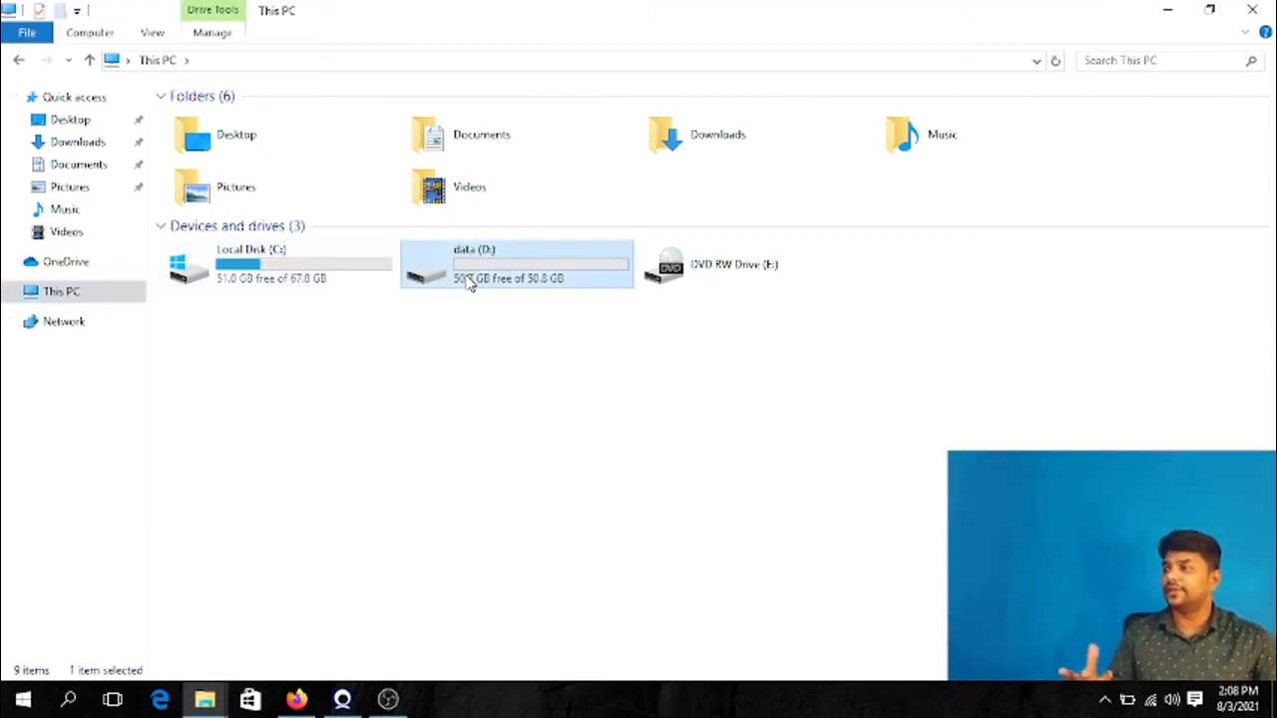
mouse_move(469, 283)
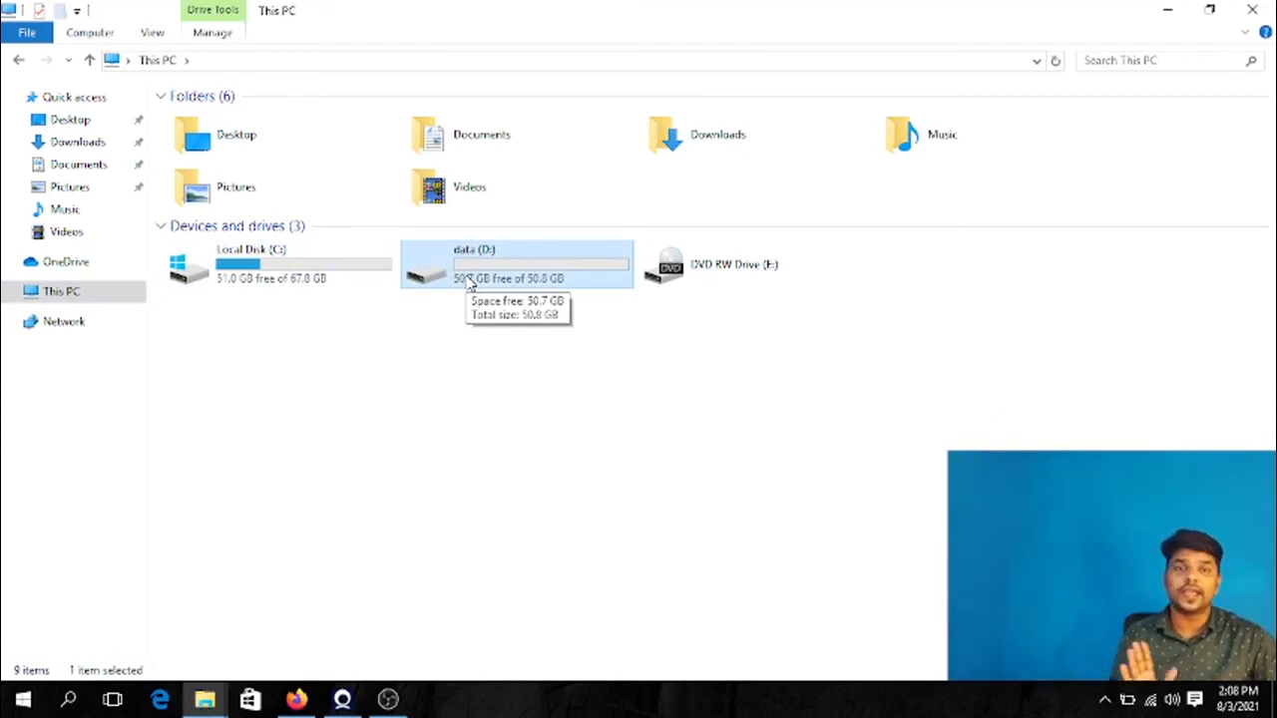
click(1252, 9)
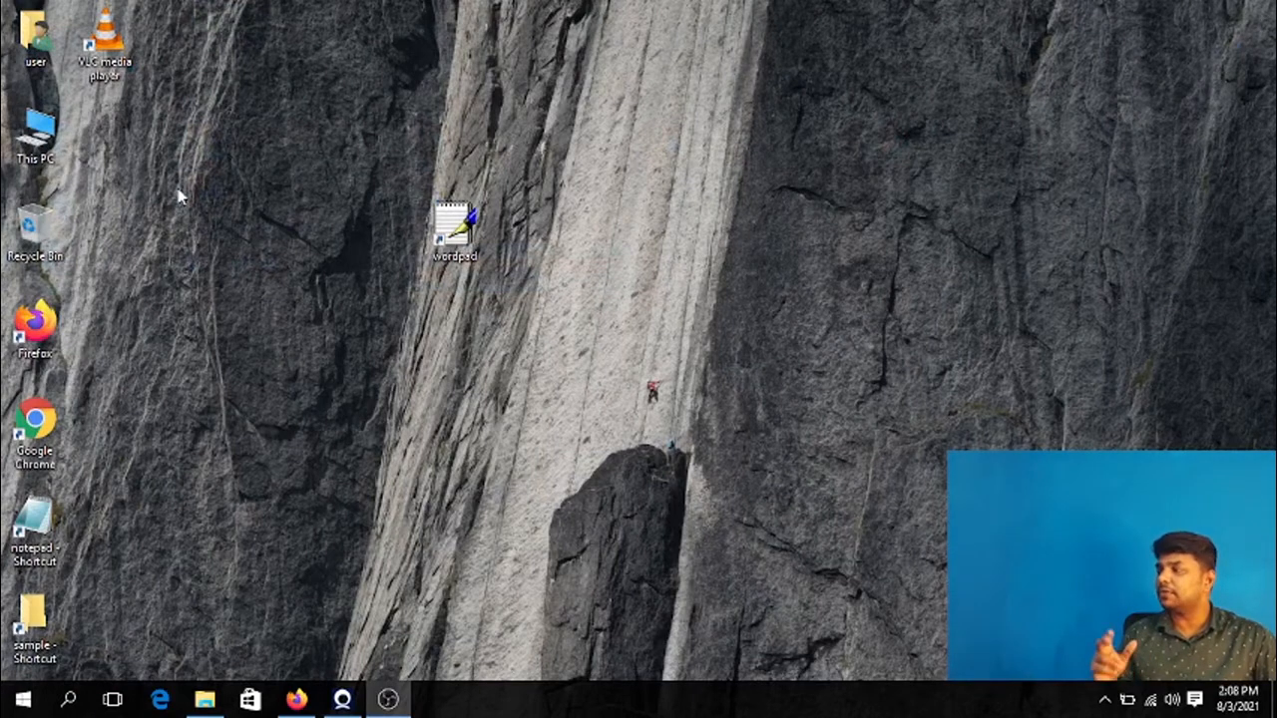
- Open Computer Management from This PC in a maximized window and select the data (D:) partition in Disk Management
right_click(37, 144)
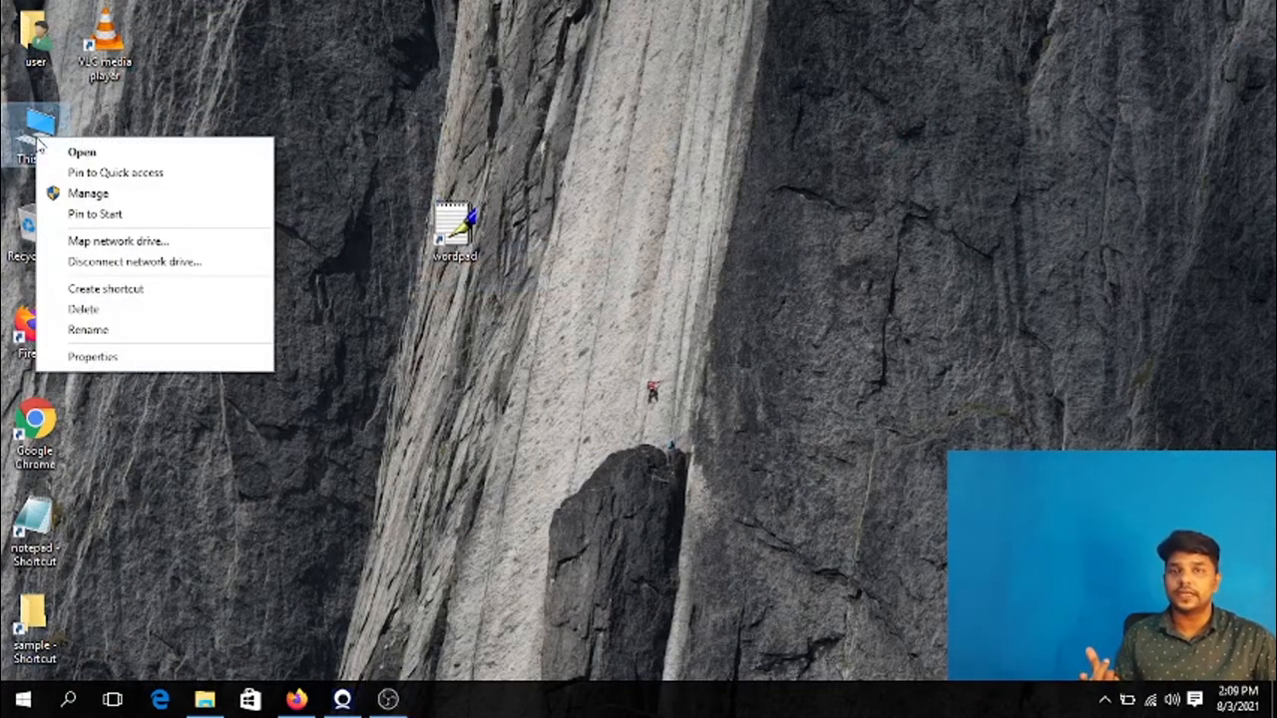
click(93, 195)
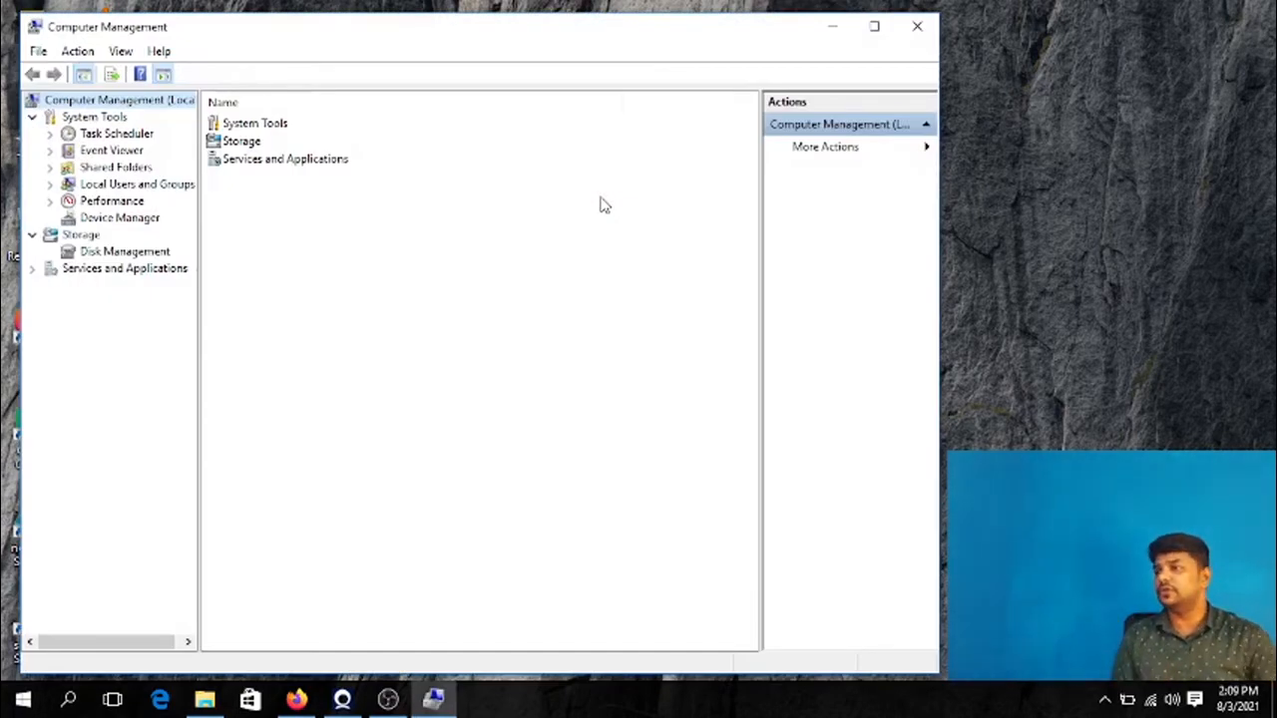
click(873, 26)
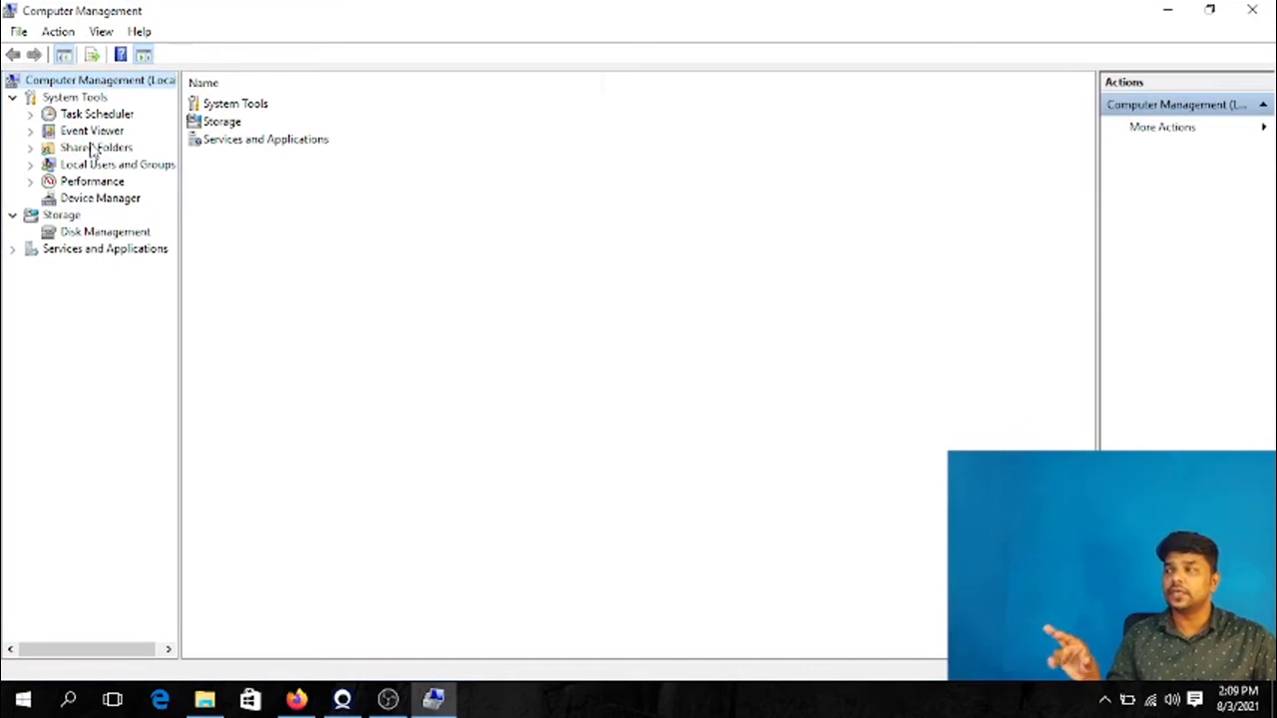
click(100, 232)
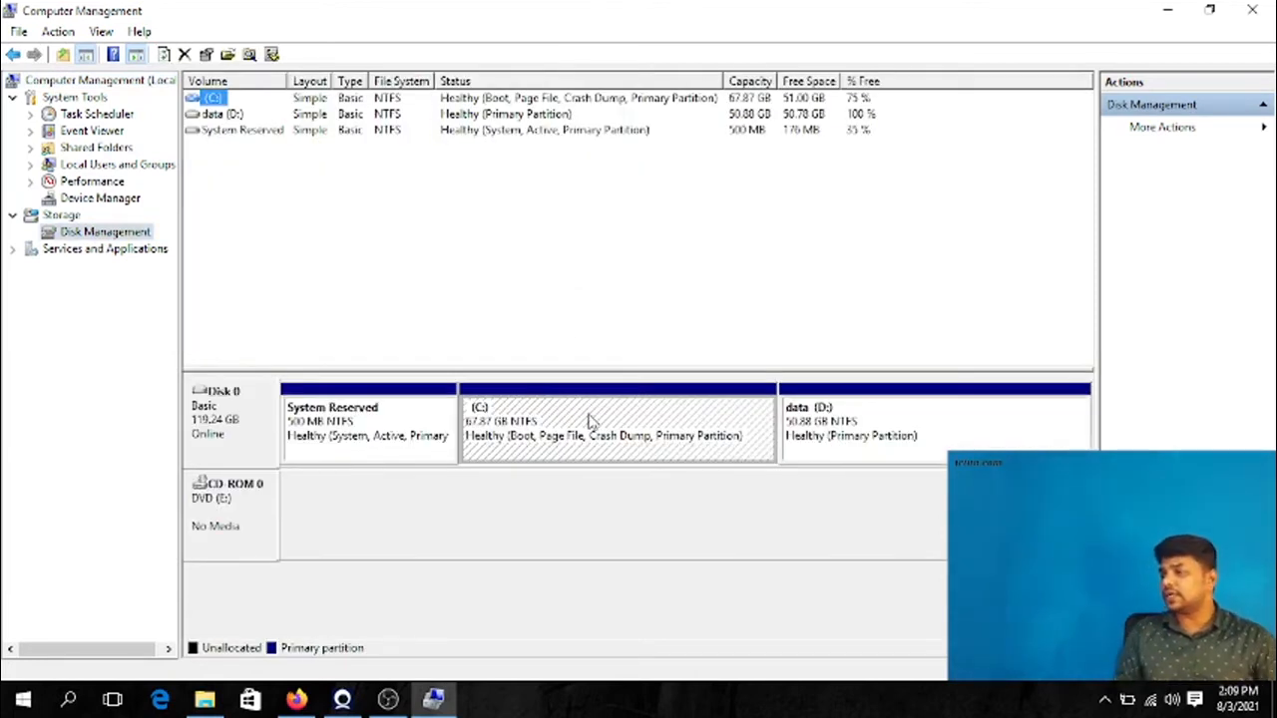
click(847, 427)
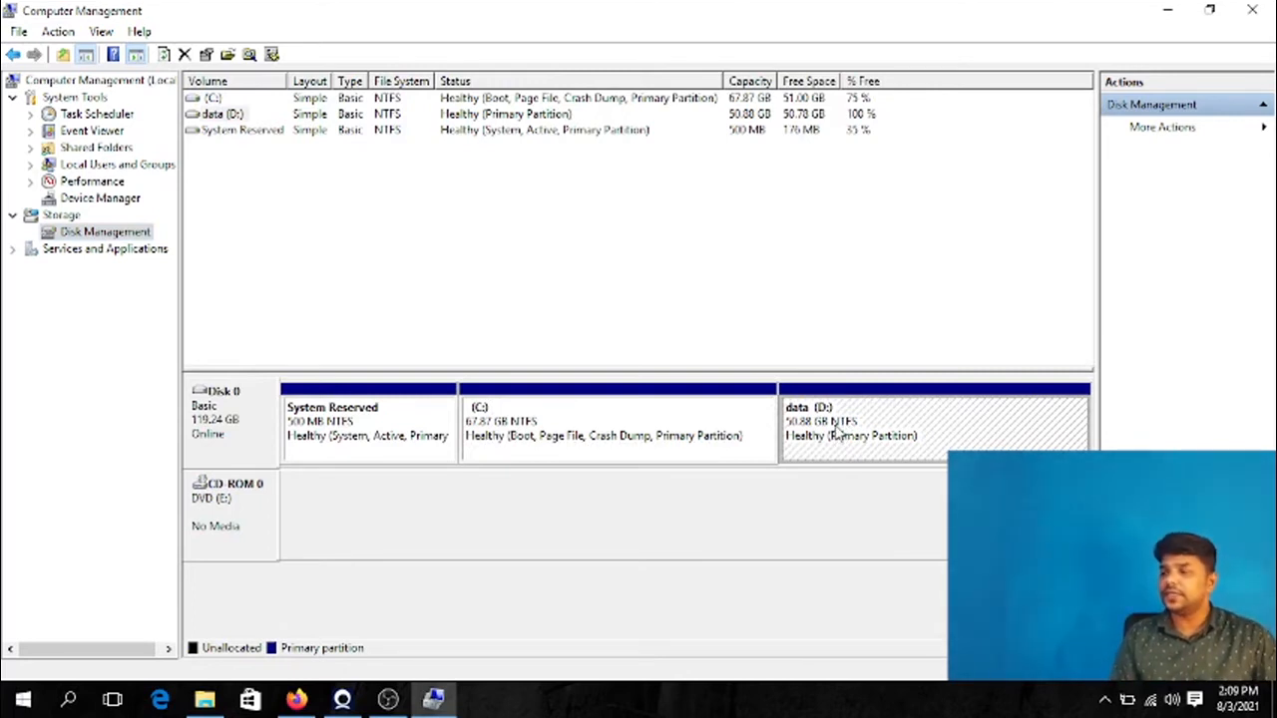
- Change the drive letter of the data (D:) partition to H and accept the warnings
right_click(838, 431)
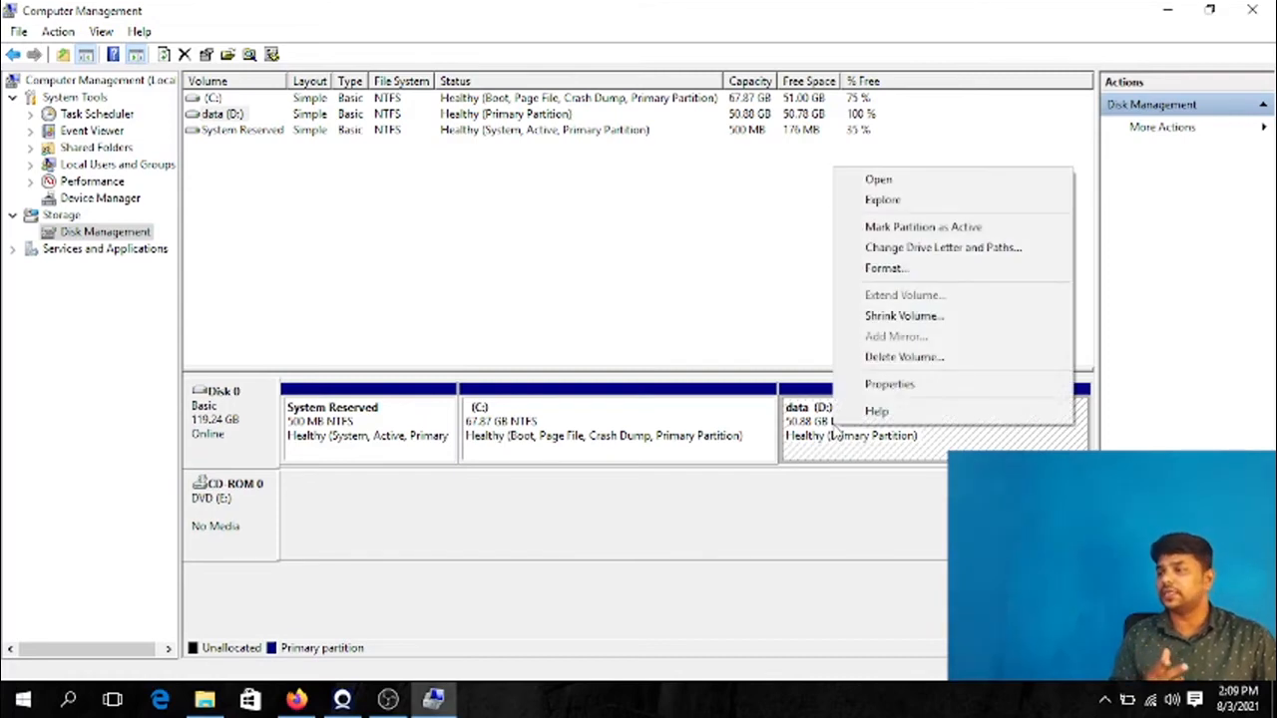
click(926, 257)
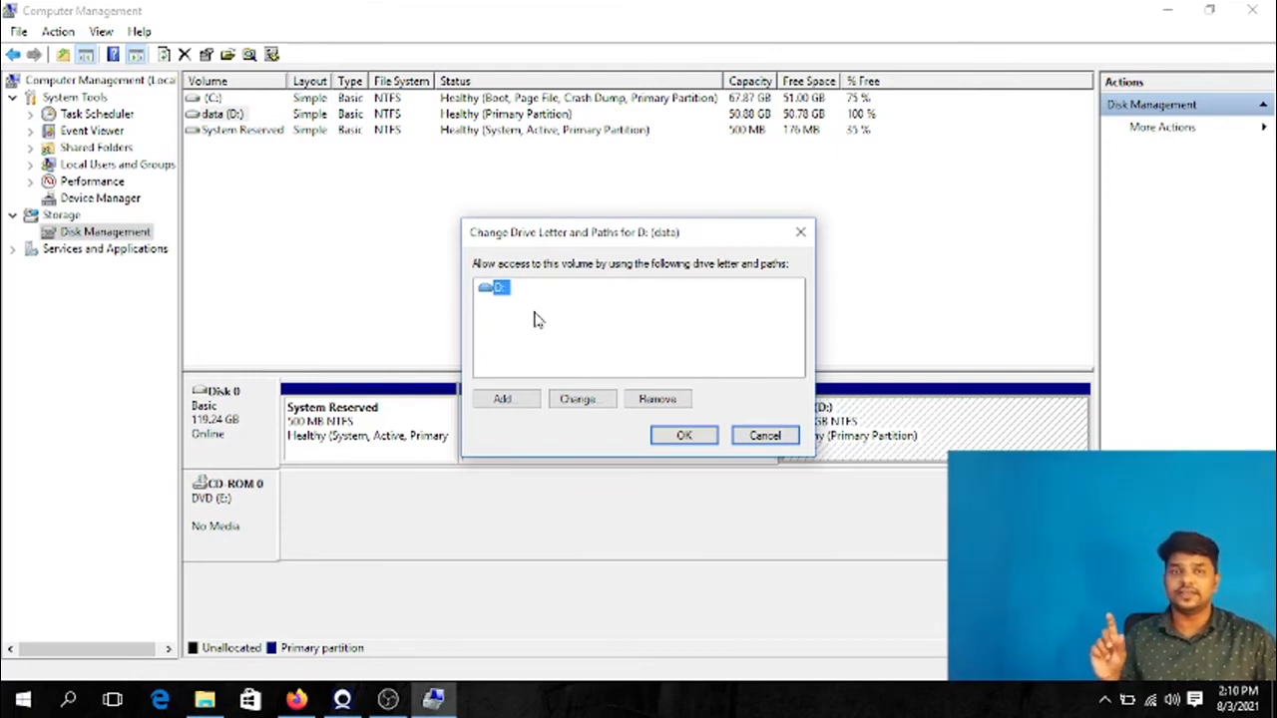
click(588, 401)
click(795, 317)
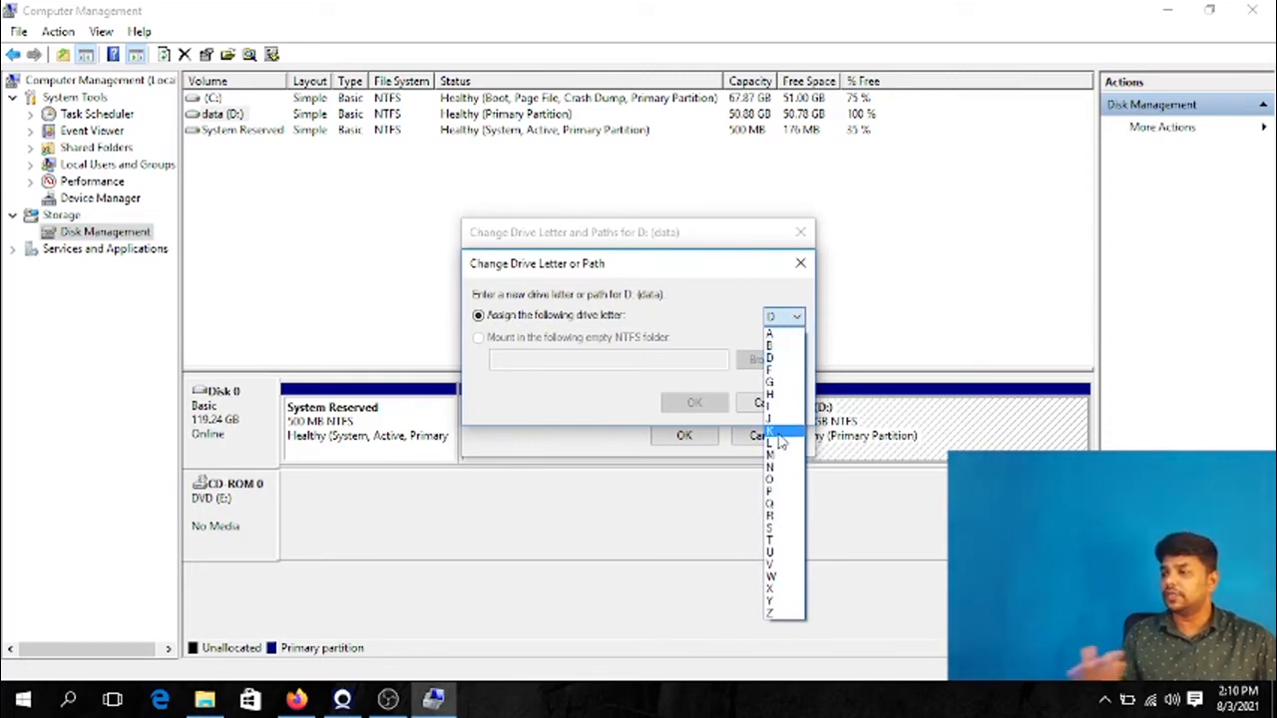
click(774, 394)
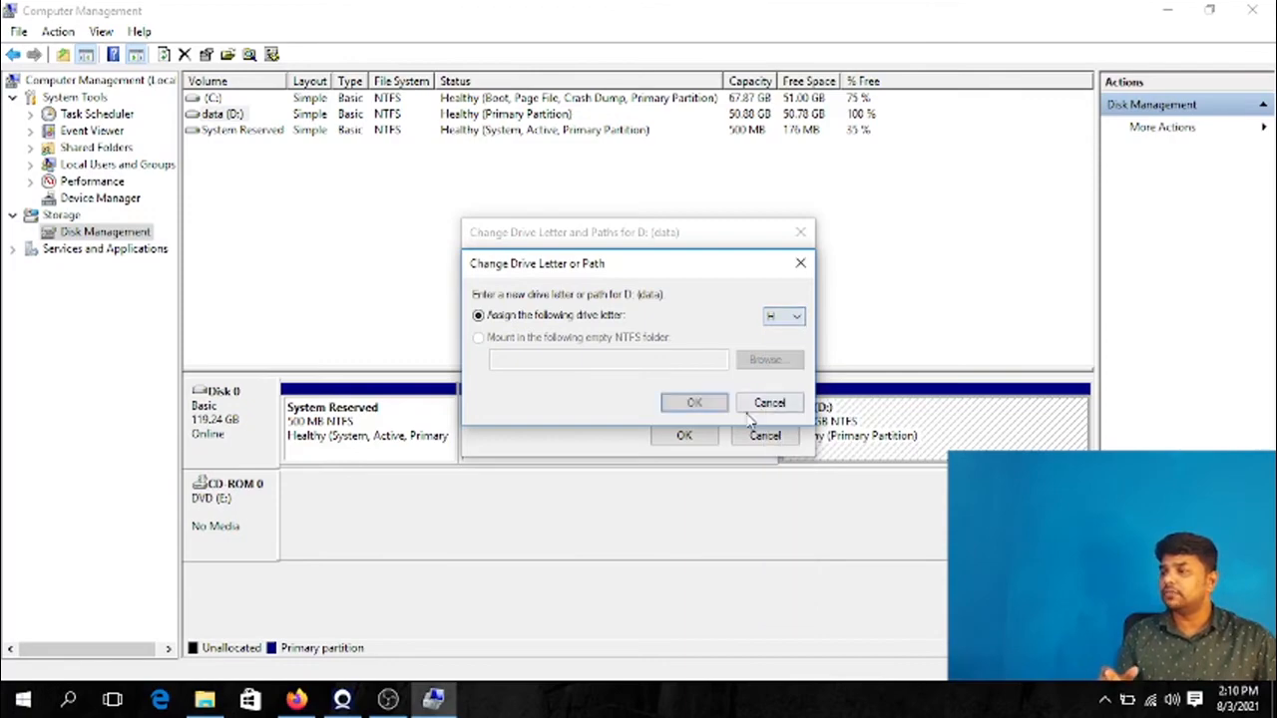
click(696, 403)
click(725, 420)
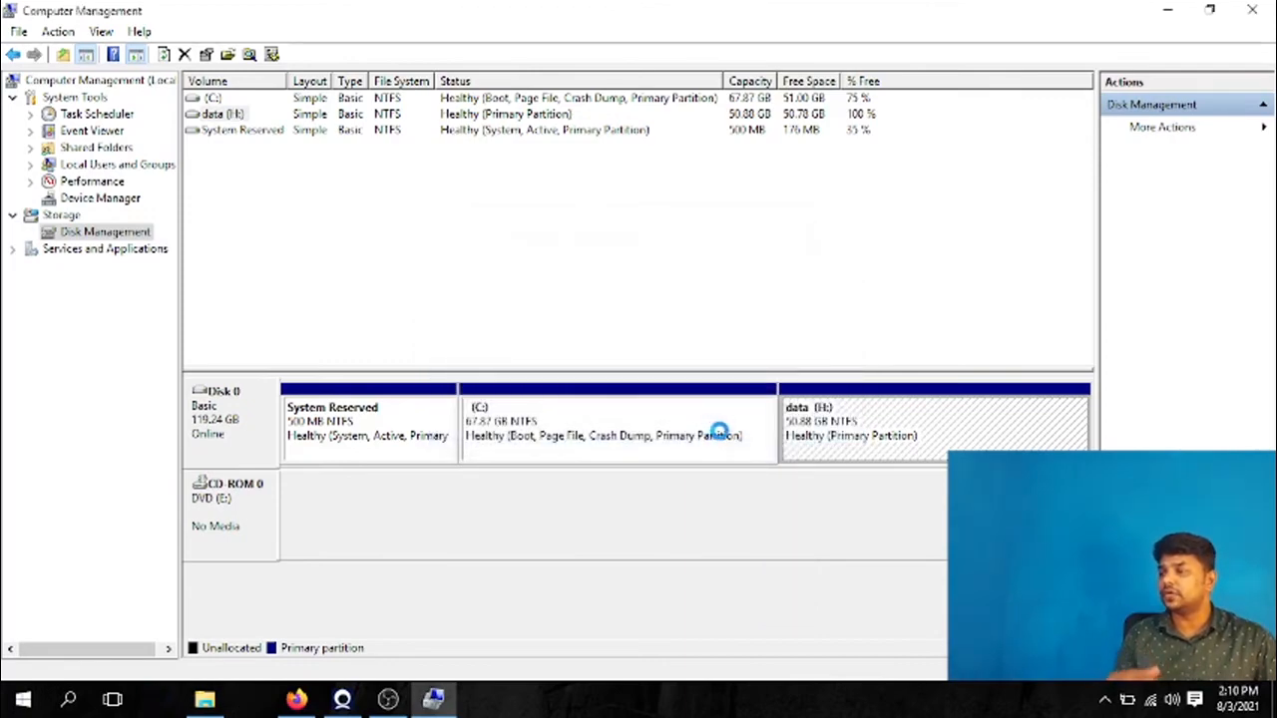
- Close Computer Management, check the data drive's letter under This PC, and close File Explorer
click(1252, 10)
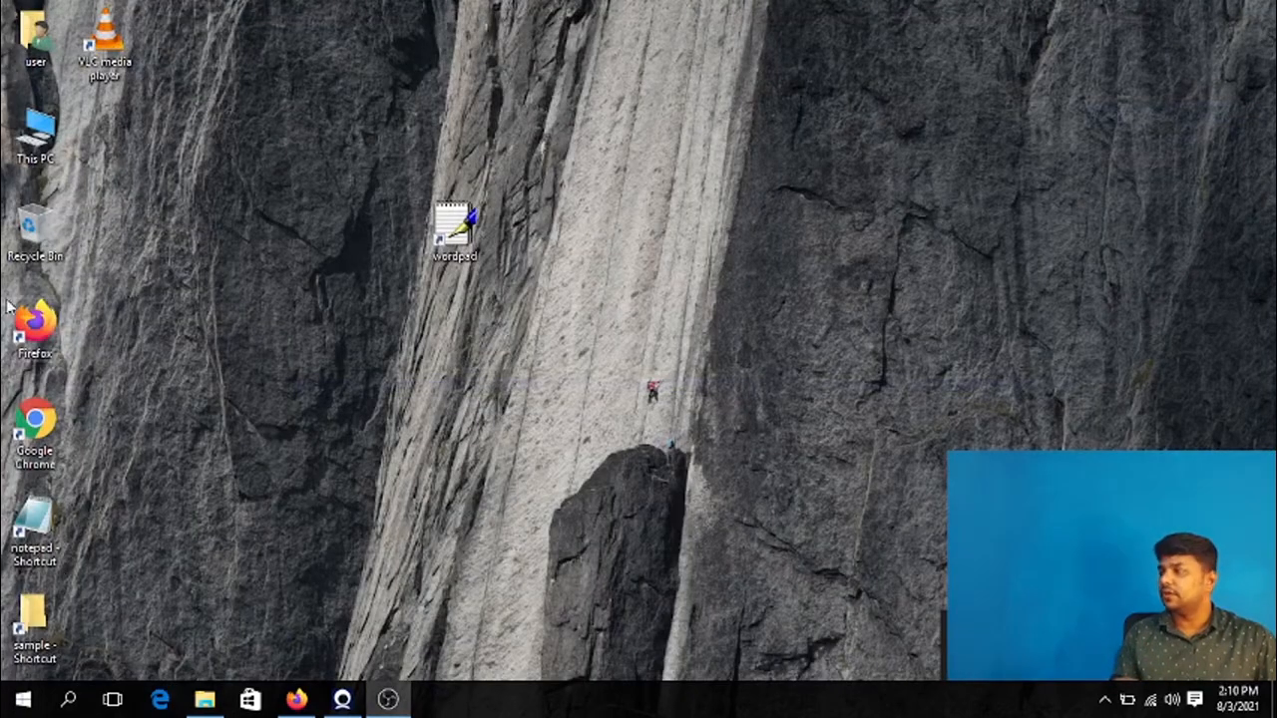
double_click(36, 134)
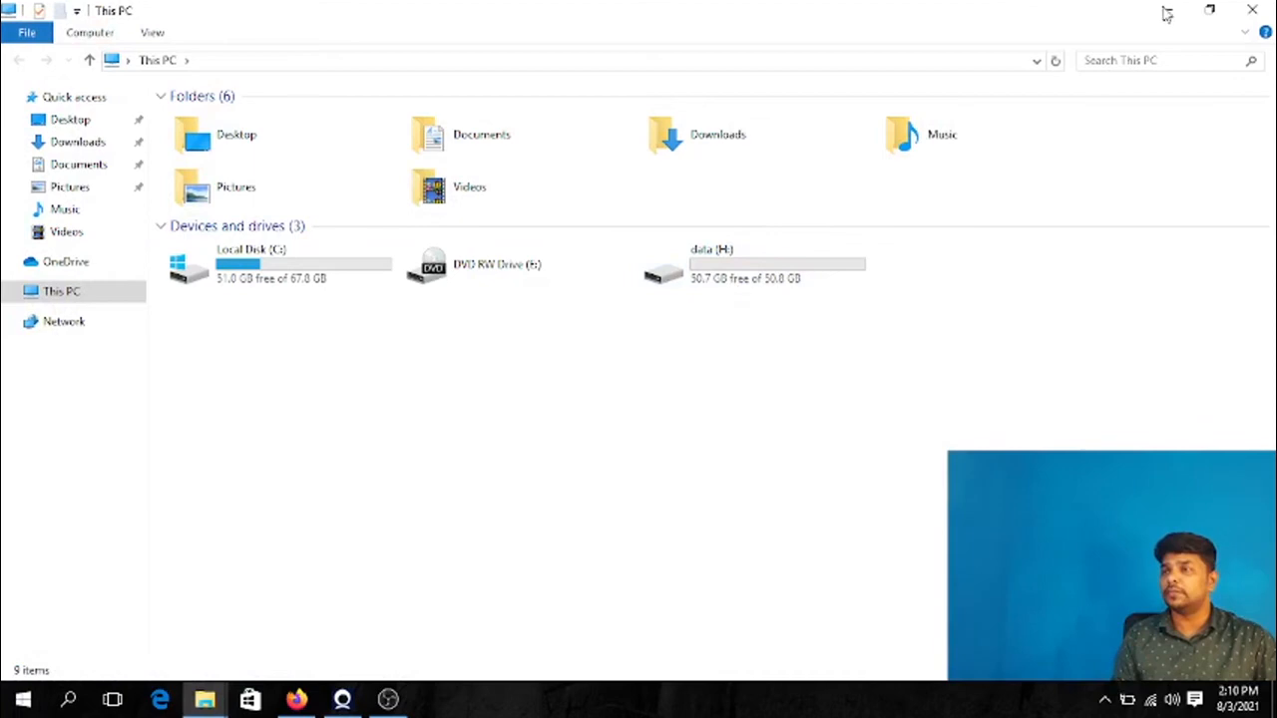
click(1251, 11)
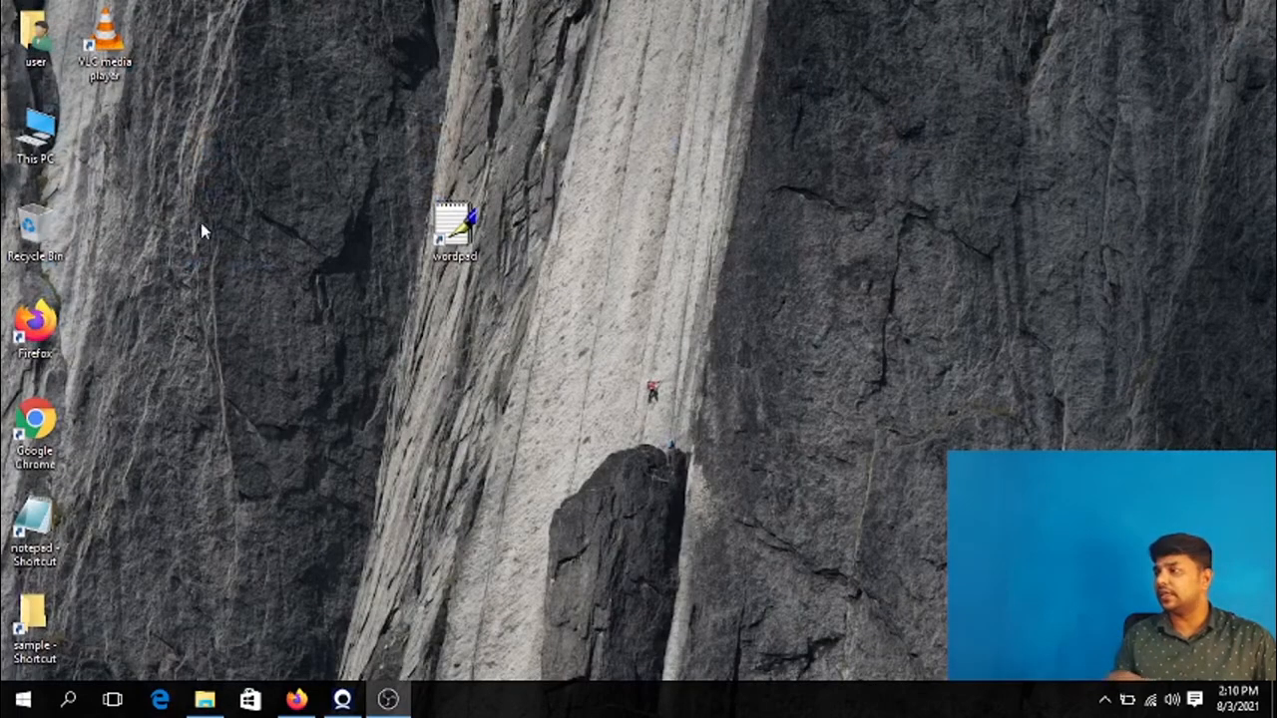
- Reopen Disk Management from This PC and remove the drive letter of the data (H:) partition
right_click(25, 149)
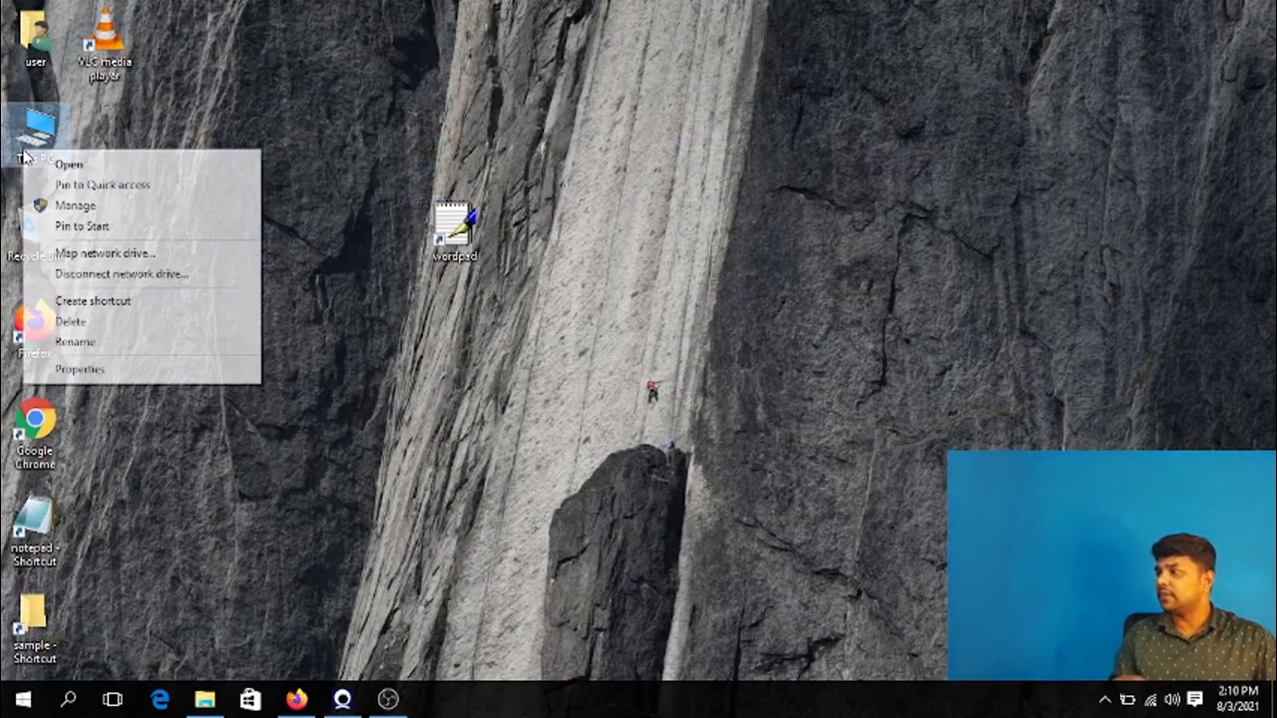
click(84, 207)
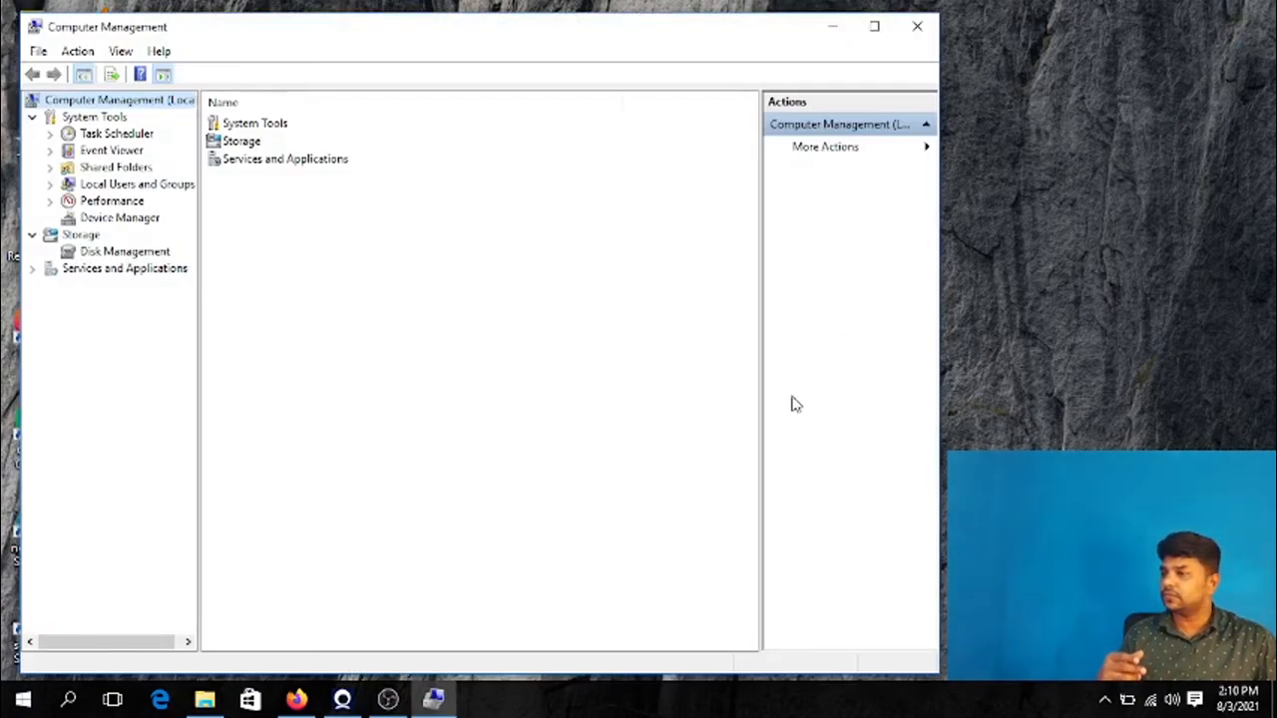
click(109, 253)
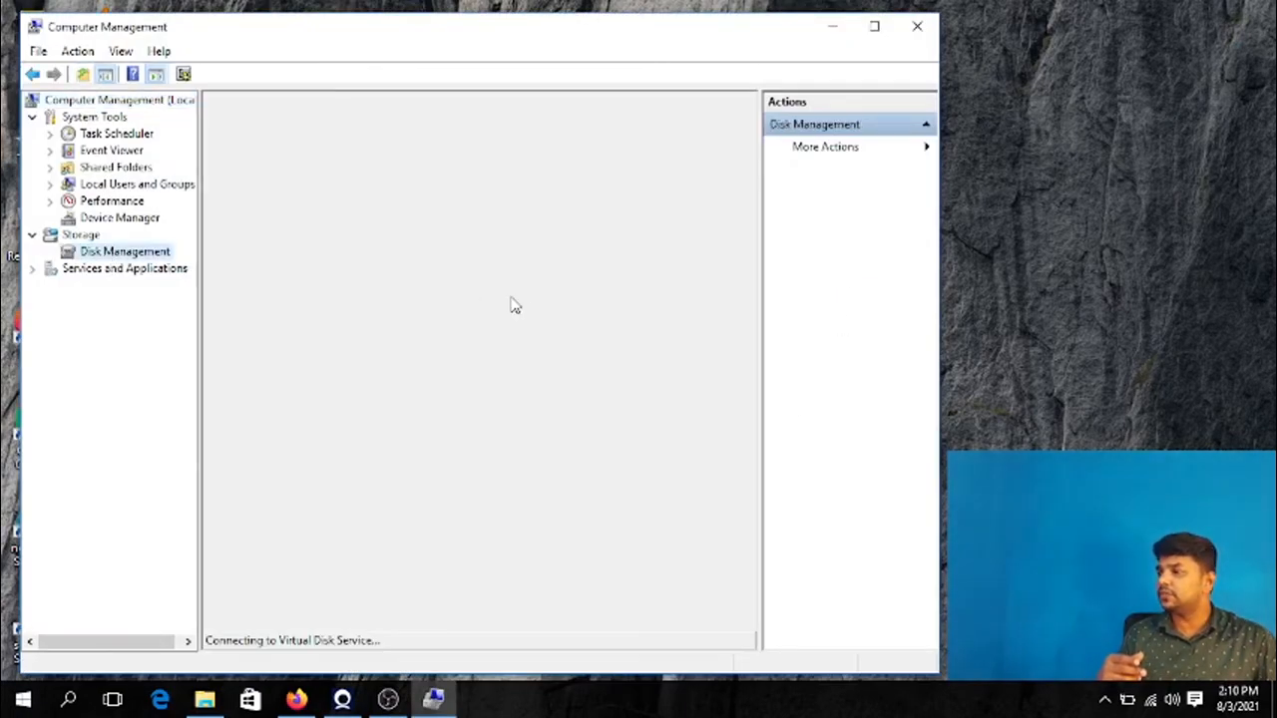
right_click(651, 439)
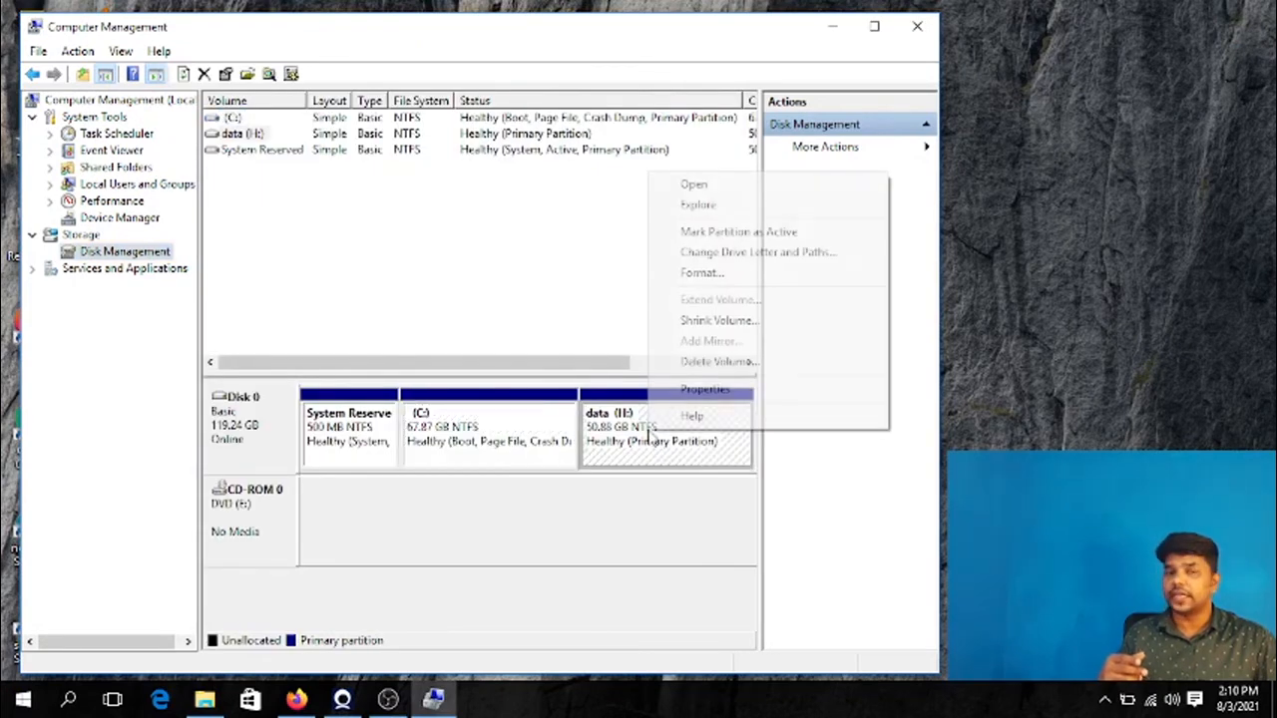
click(727, 256)
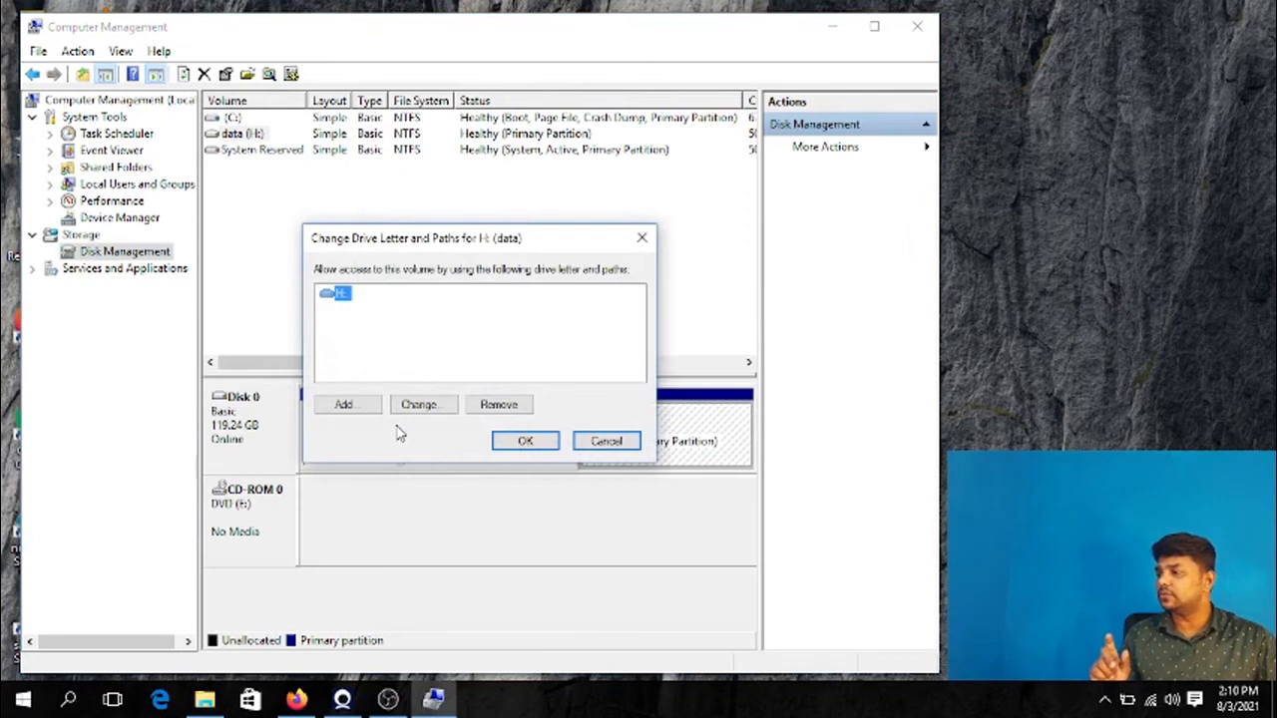
click(487, 410)
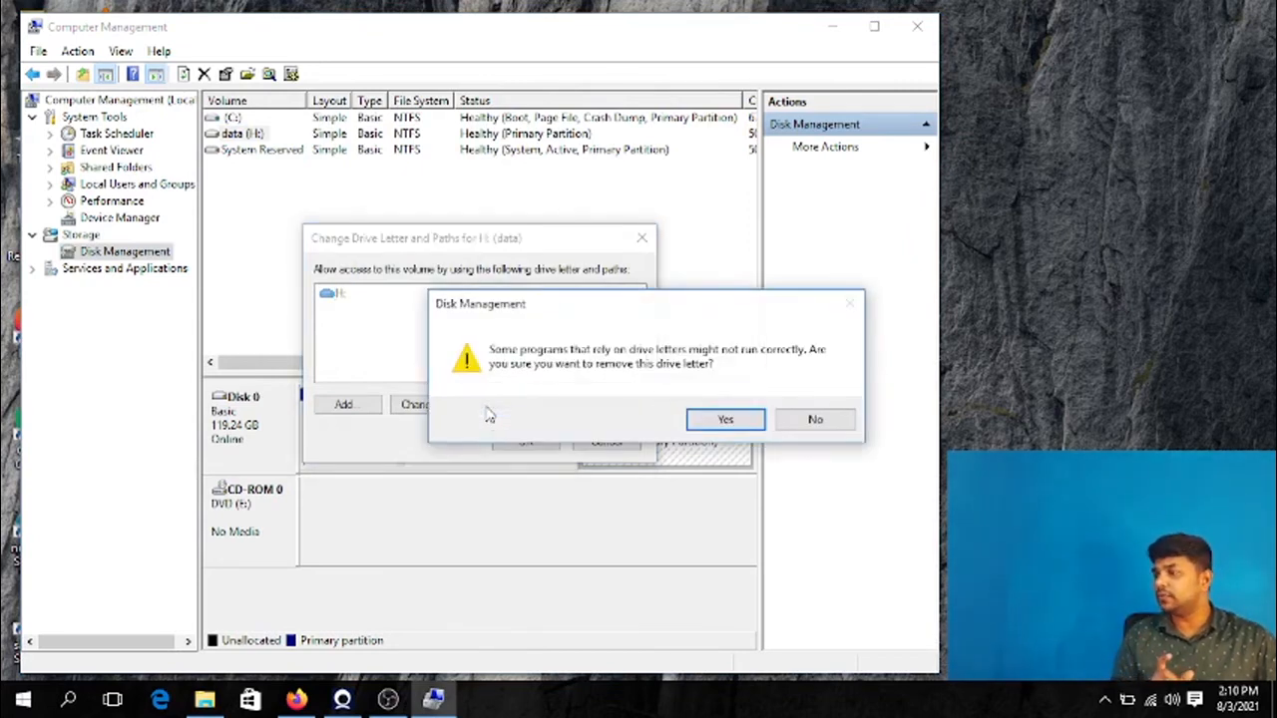
click(724, 424)
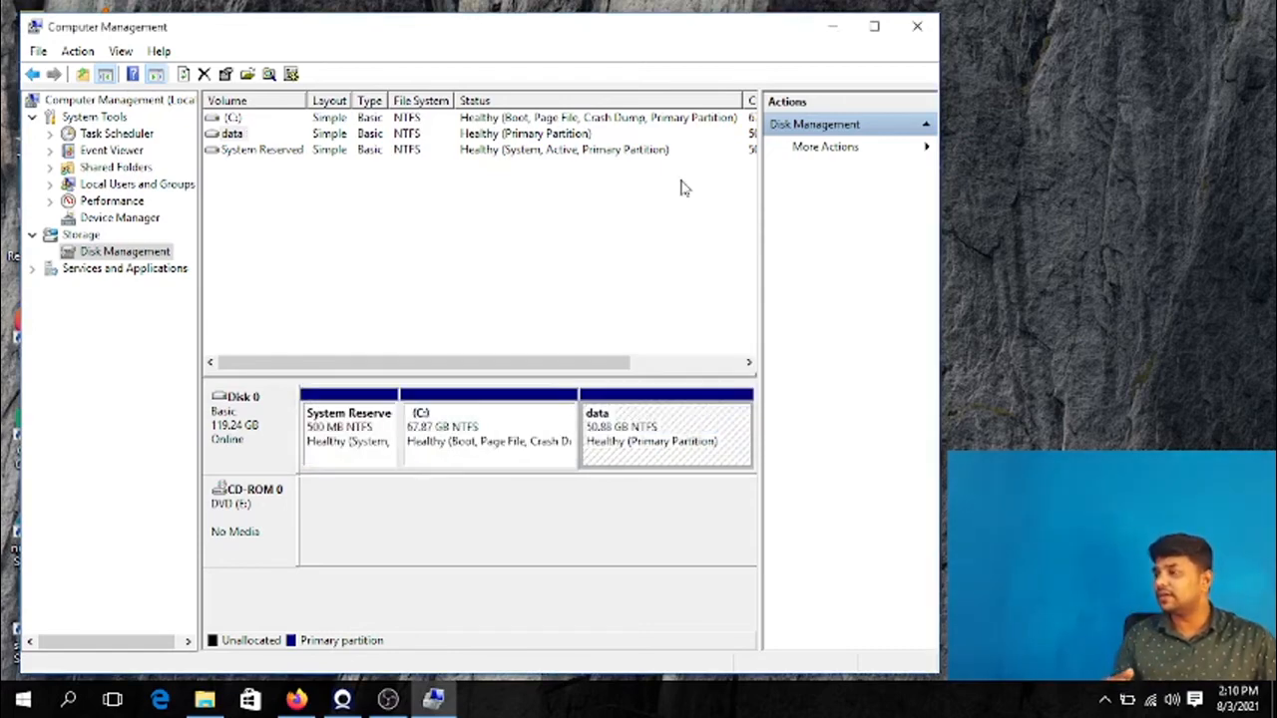
- Close Computer Management, check whether the data drive is listed under This PC, and close File Explorer
click(918, 25)
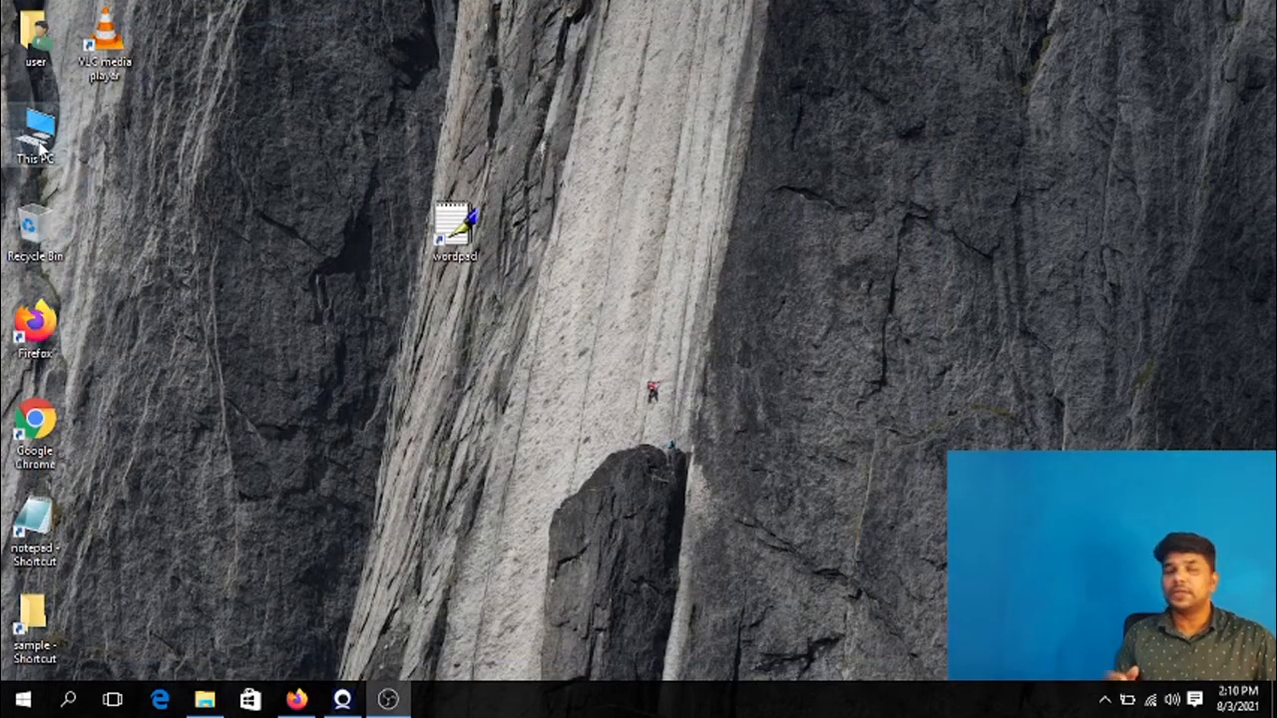
double_click(40, 145)
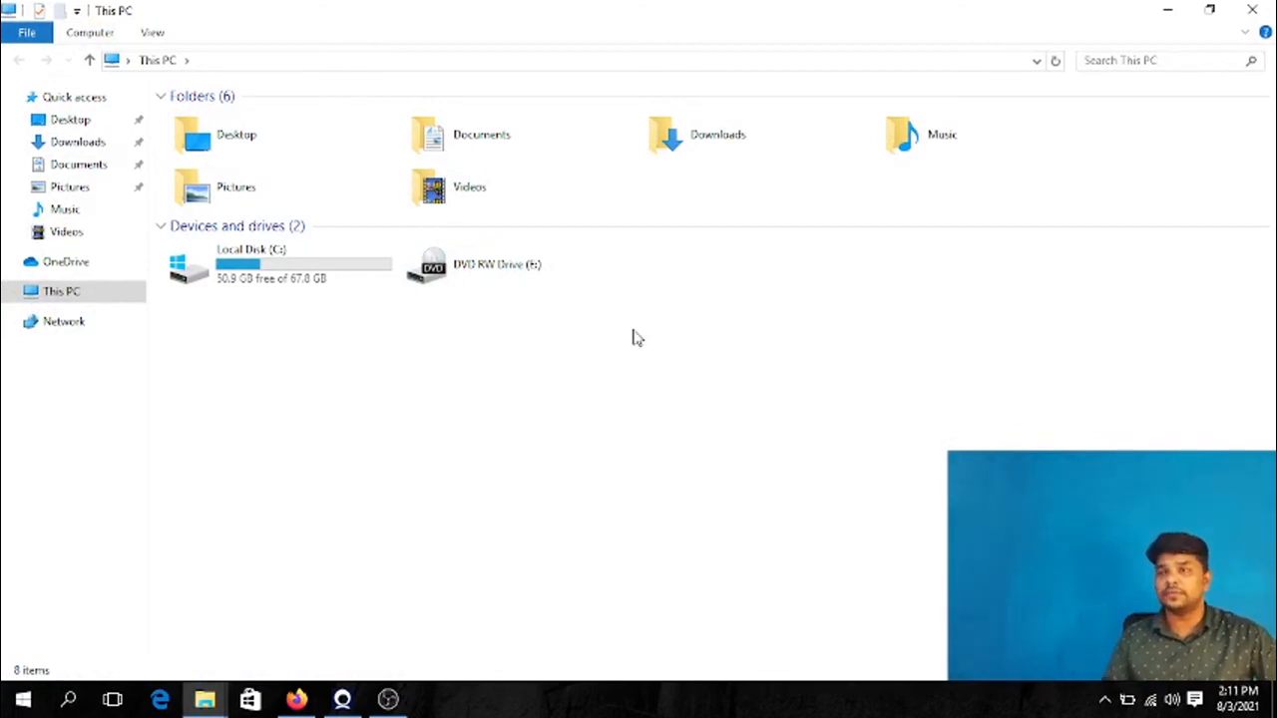
click(1252, 9)
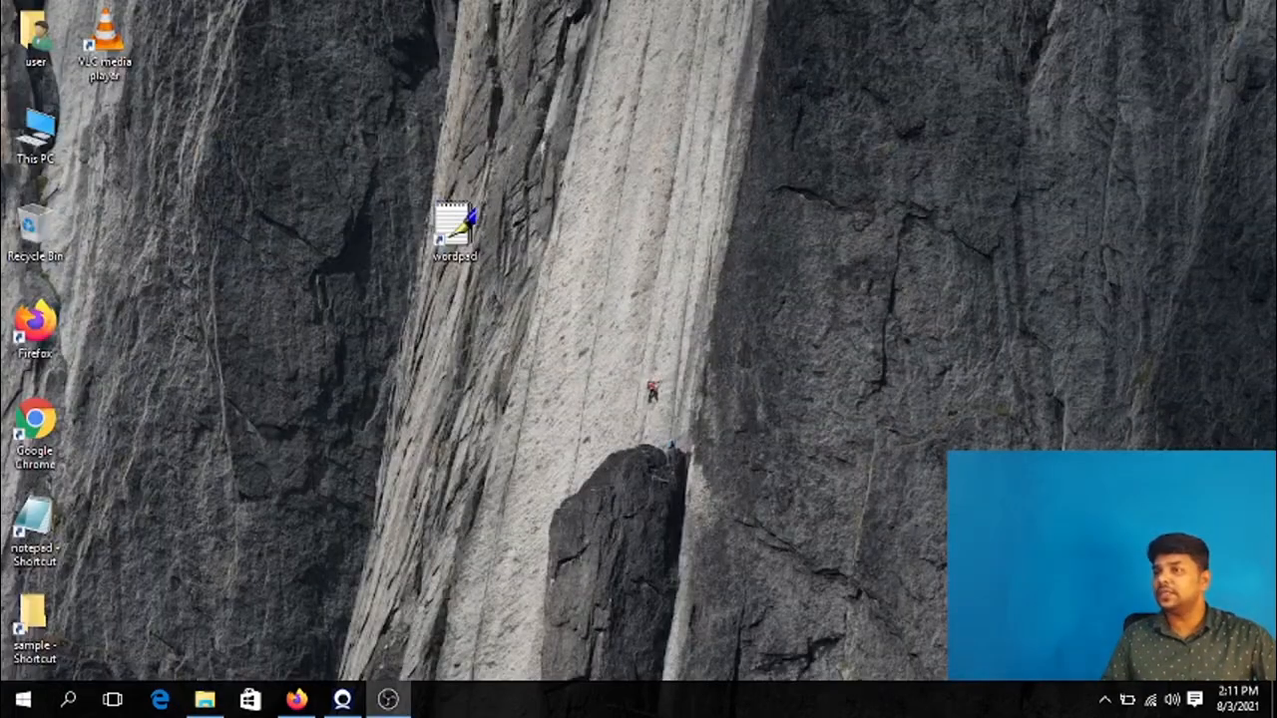
- Open Computer Management from This PC and show Disk Management in a maximized window
right_click(36, 139)
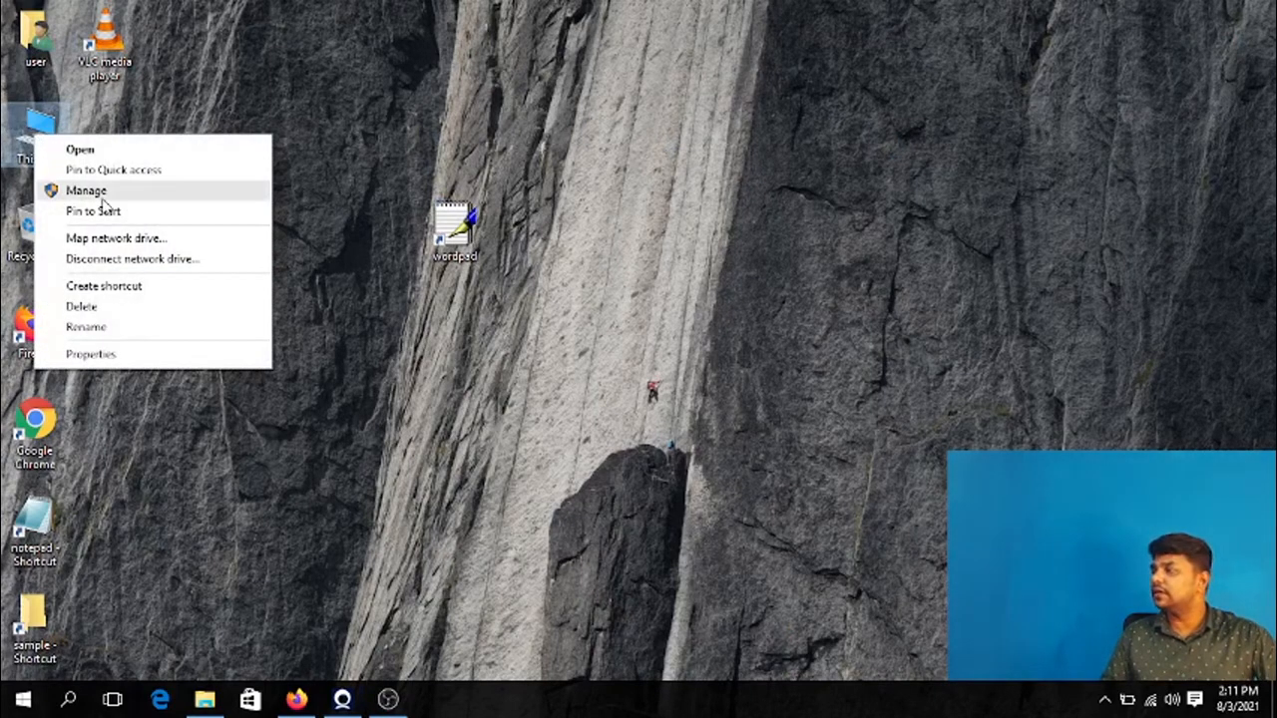
click(703, 274)
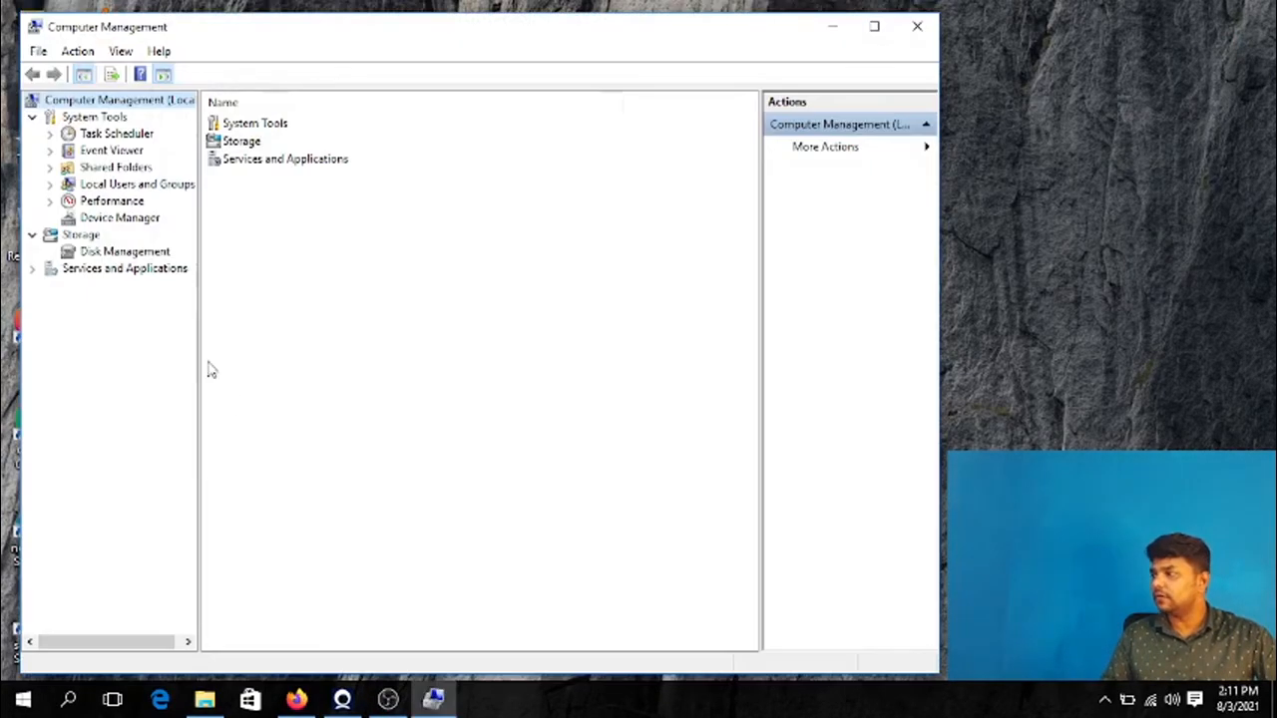
click(157, 258)
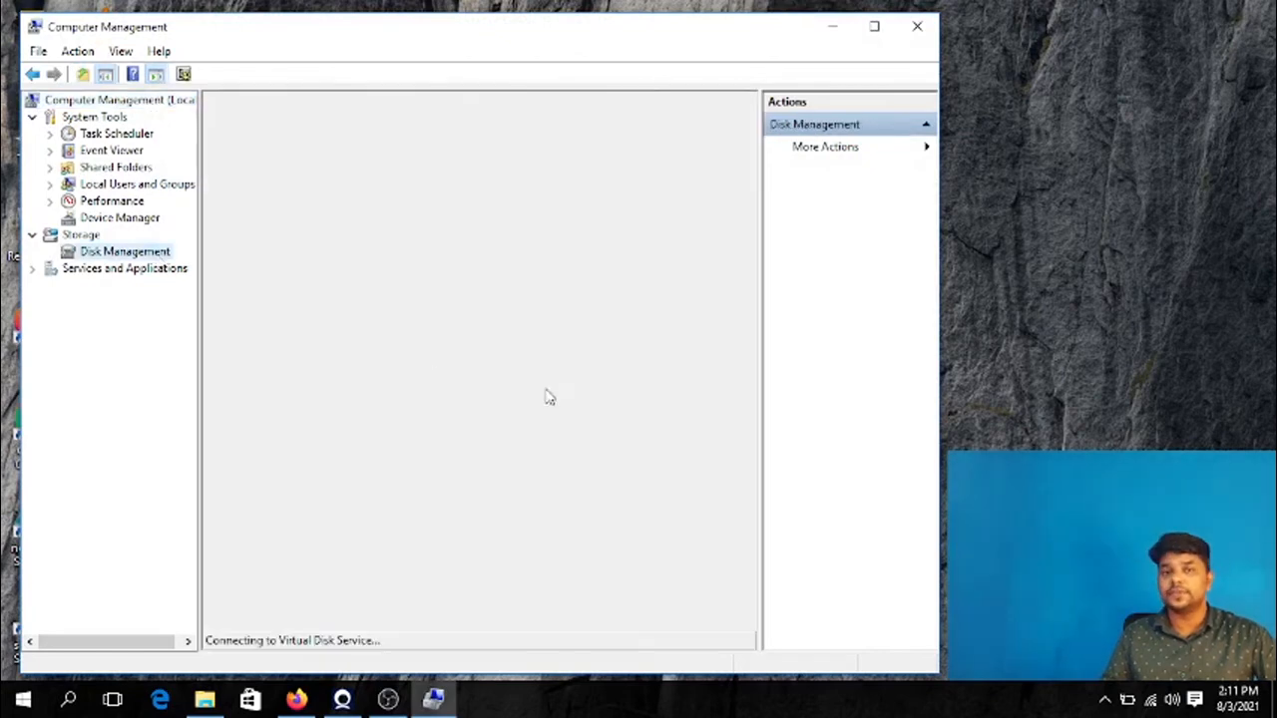
click(874, 26)
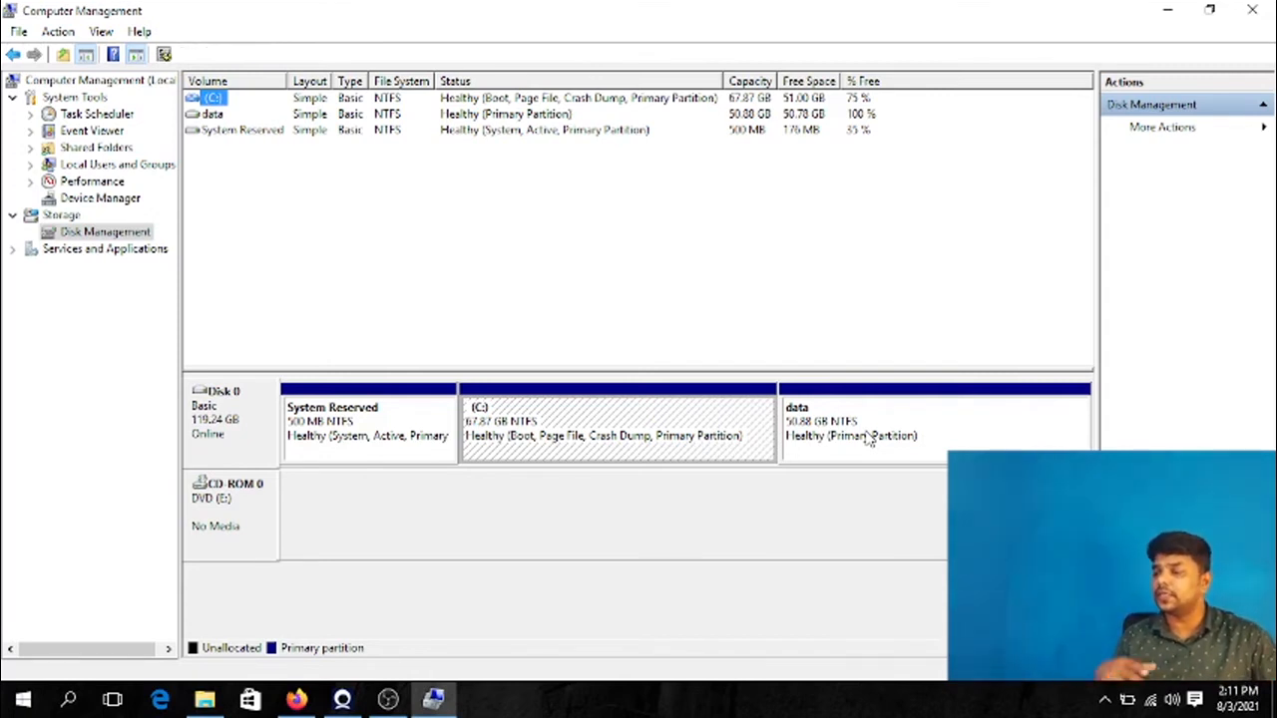
- Assign the drive letter D to the data partition that has no letter
right_click(868, 440)
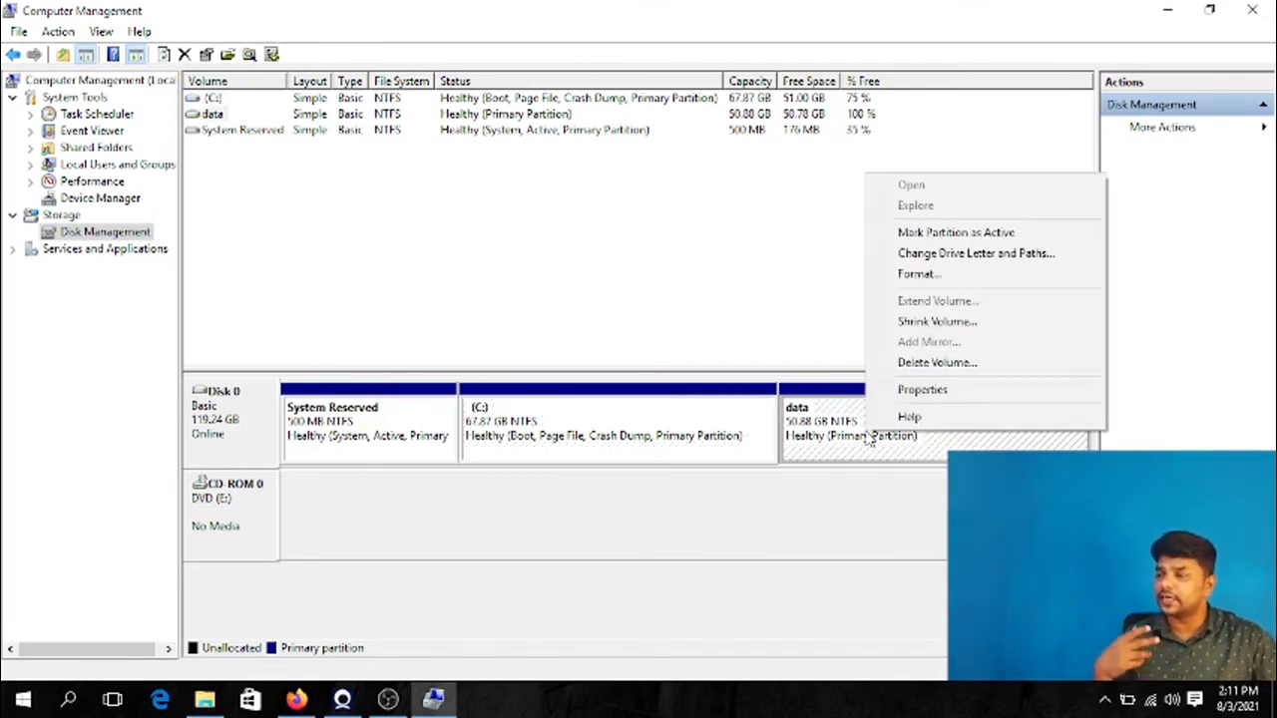
click(933, 256)
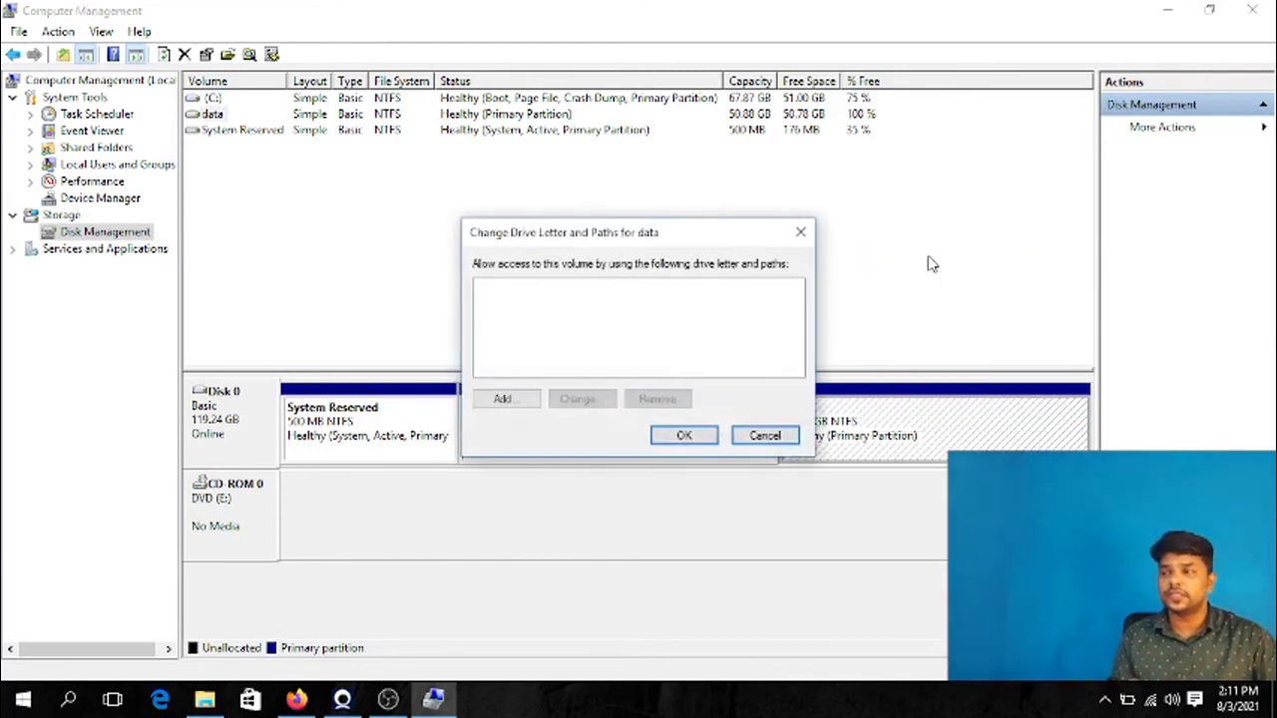
click(509, 401)
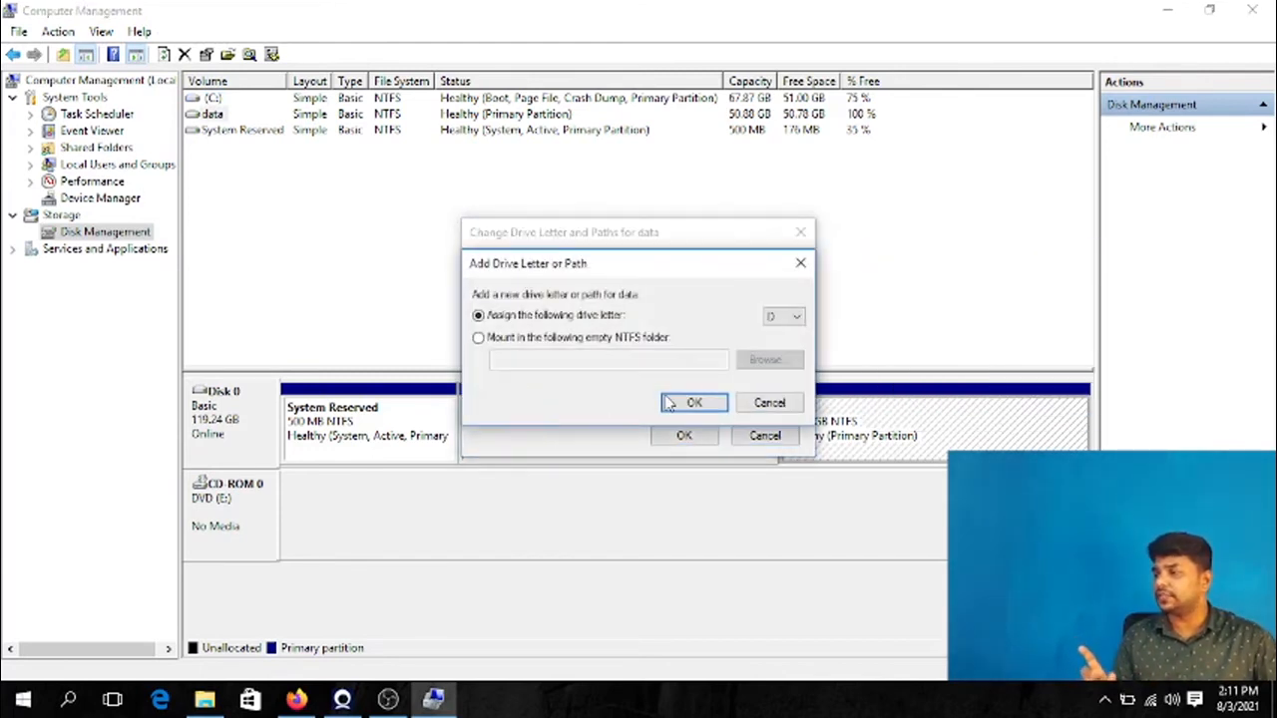
click(784, 316)
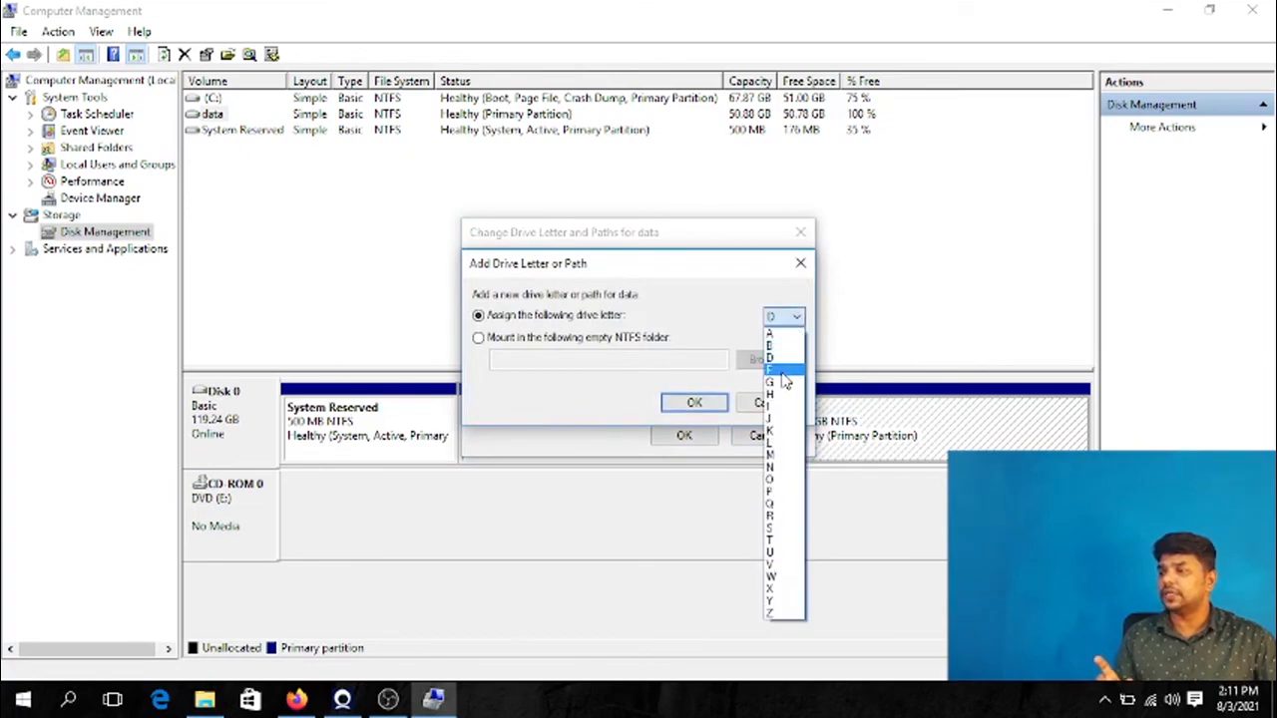
click(785, 363)
click(694, 402)
click(698, 435)
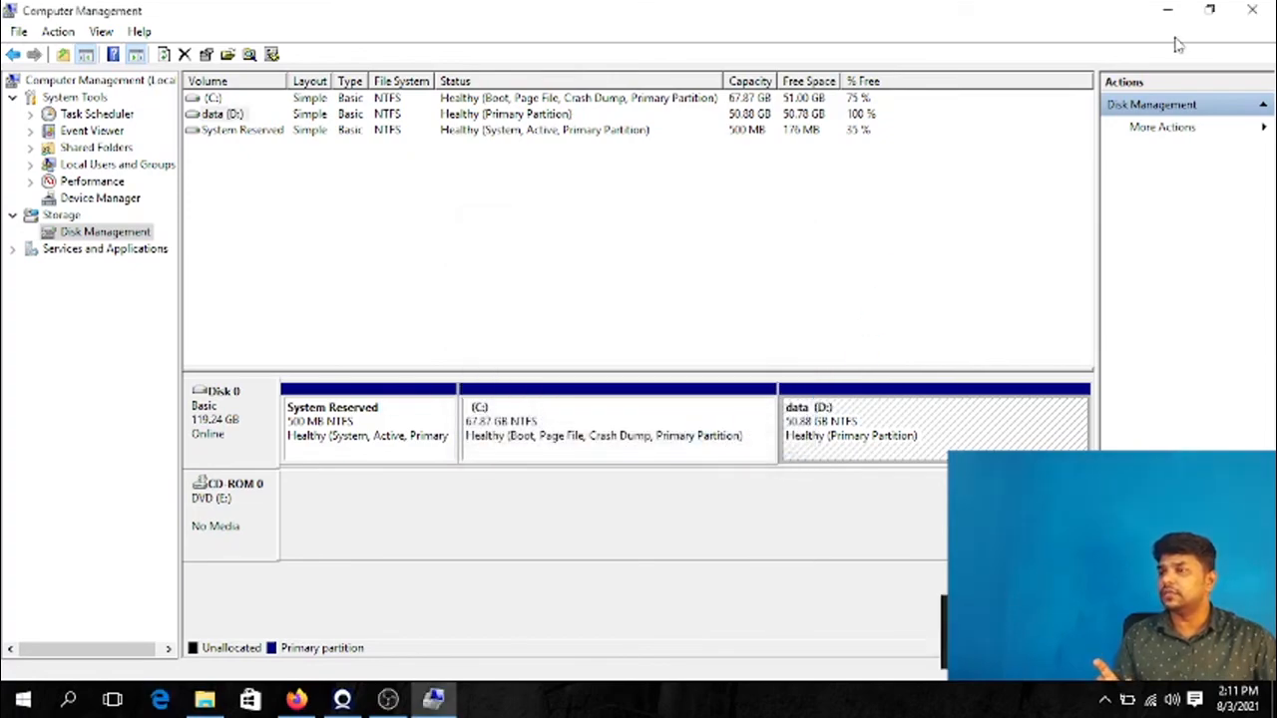
- Close Computer Management, open the data (D:) drive from This PC to check it, and close File Explorer
click(1255, 9)
double_click(64, 120)
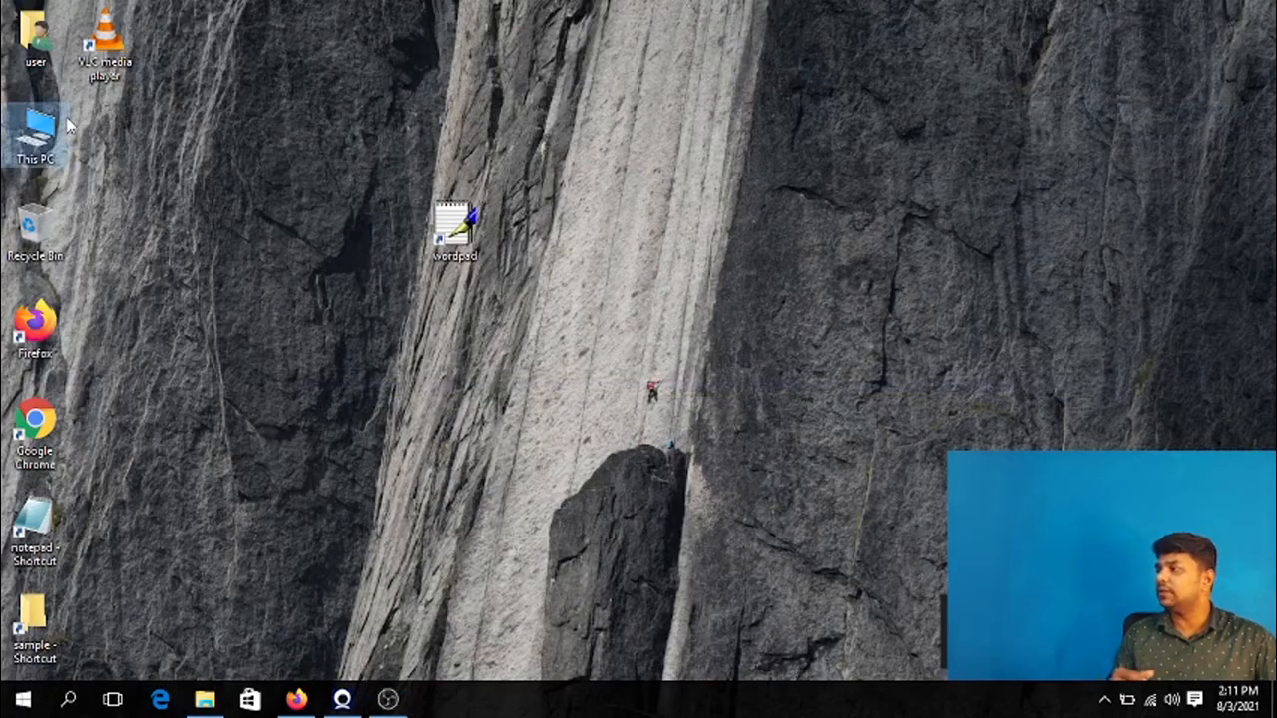
double_click(555, 280)
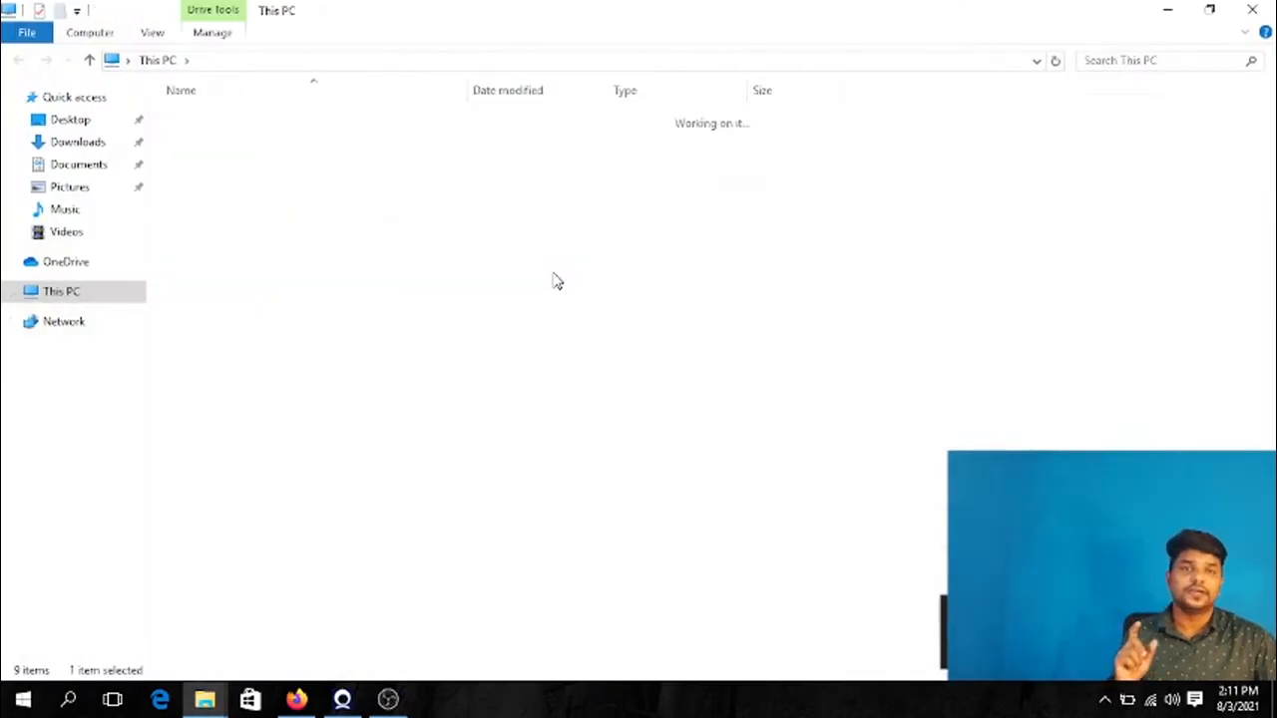
click(1253, 9)
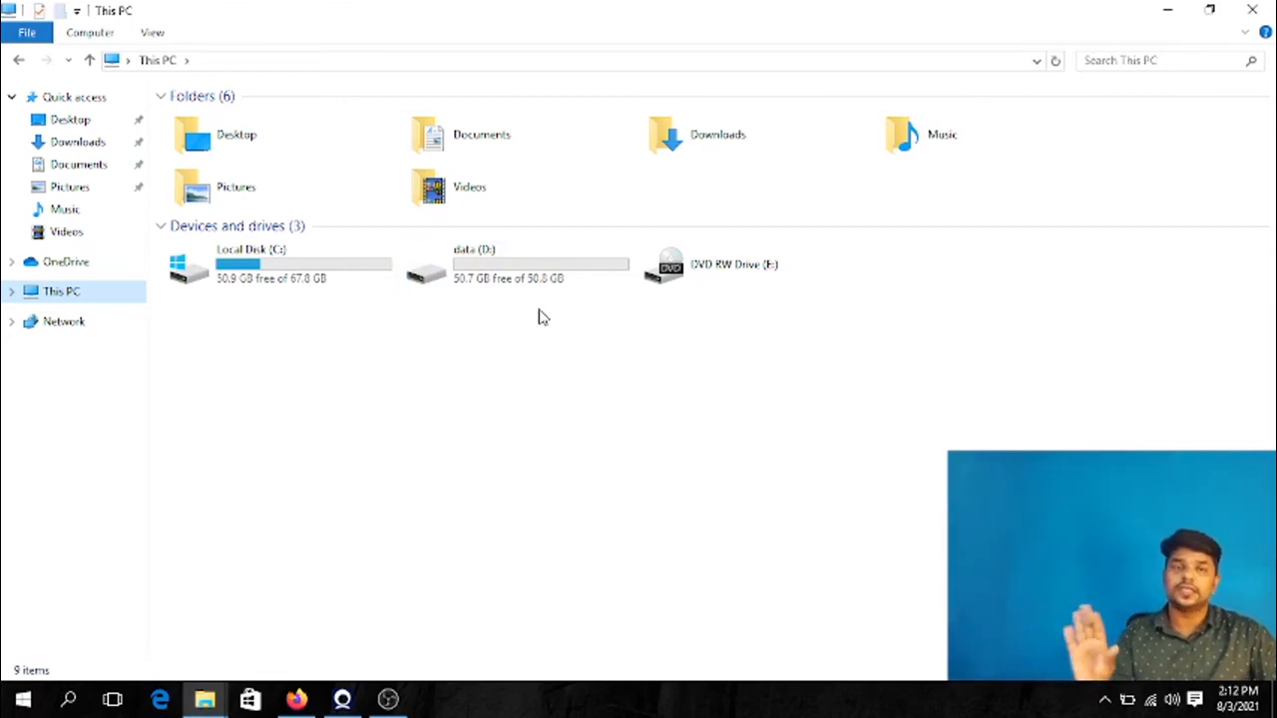
click(1252, 9)
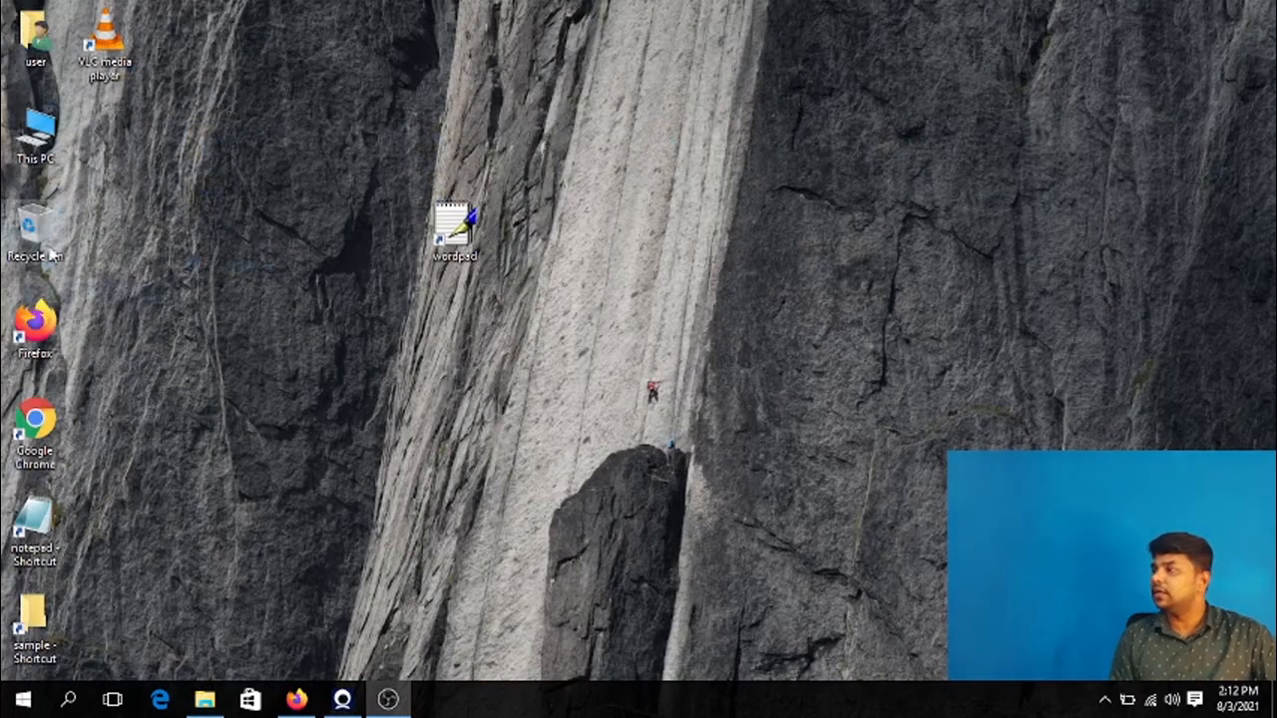
- Bring up Disk Management again through This PC's management console and maximize the window
right_click(33, 151)
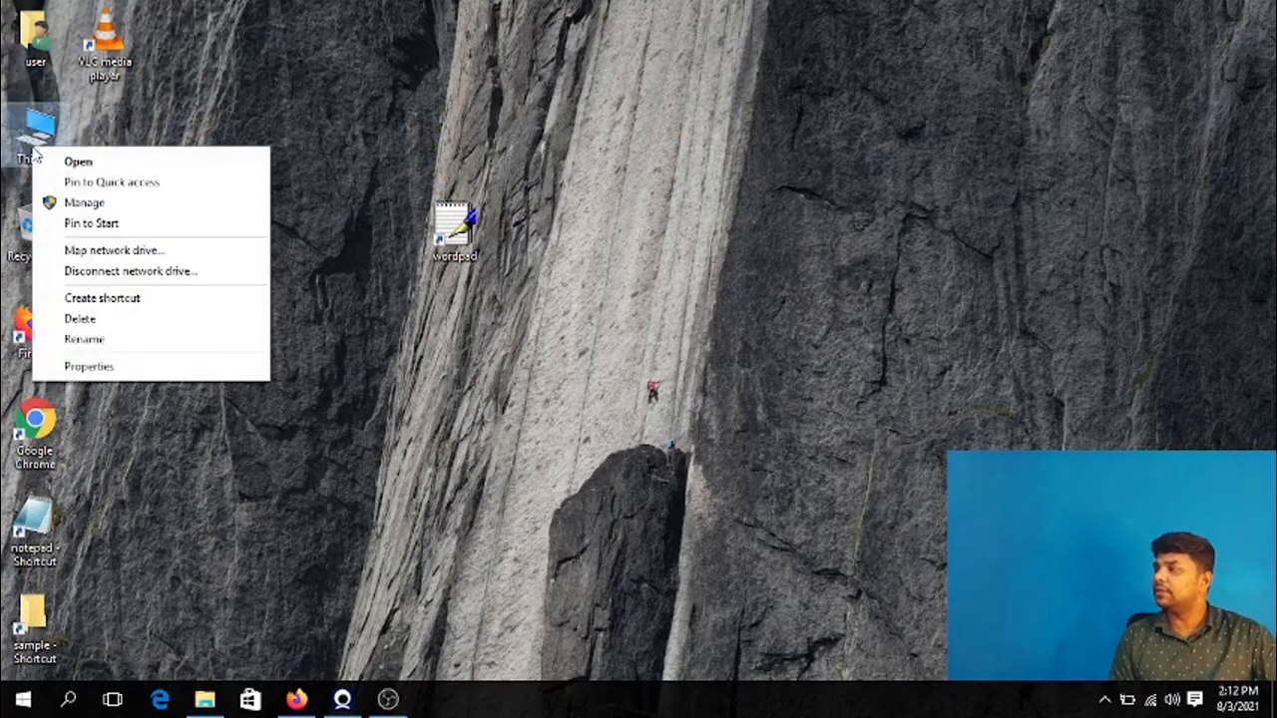
click(75, 201)
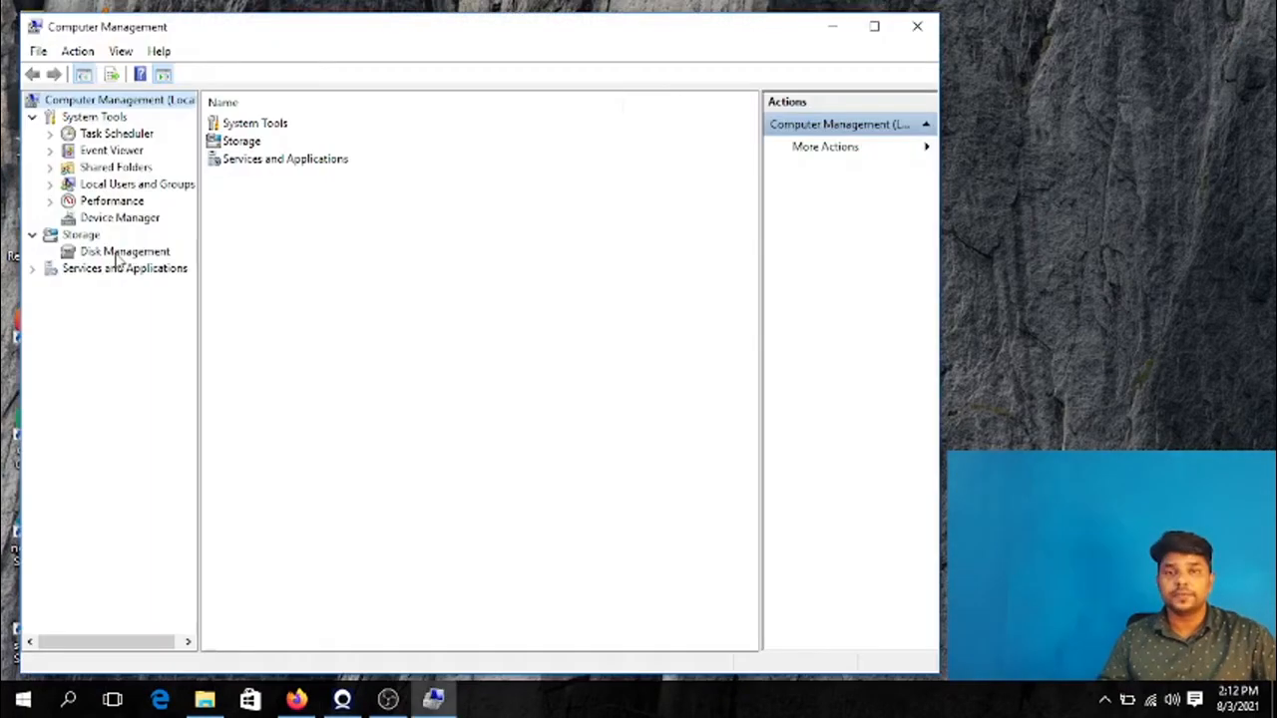
click(116, 252)
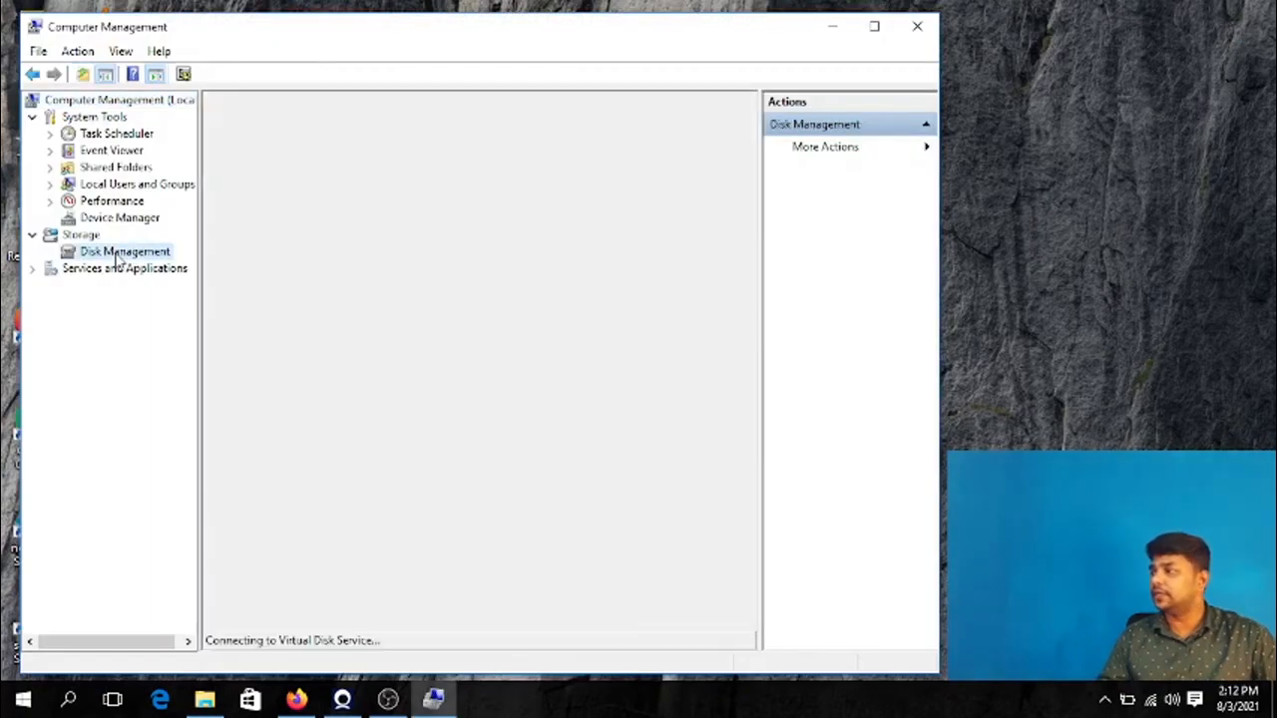
click(874, 26)
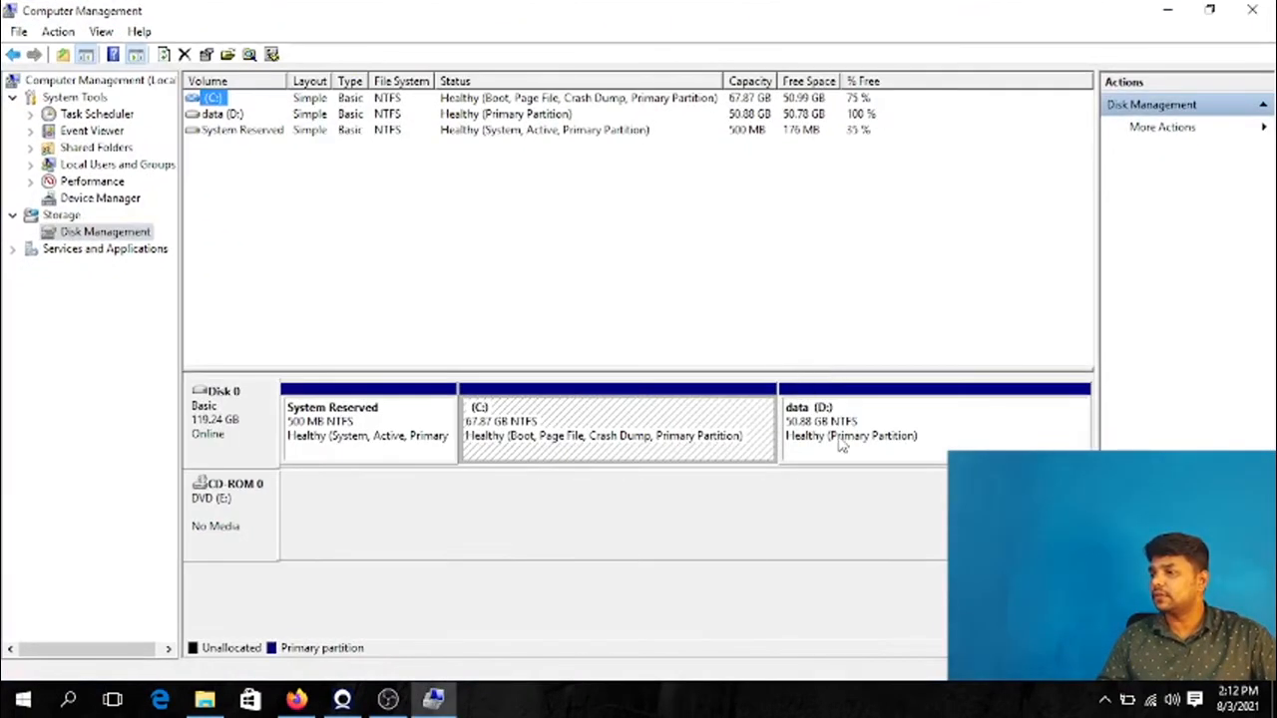
- Shrink the data (D:) volume by 20000 MB
right_click(862, 429)
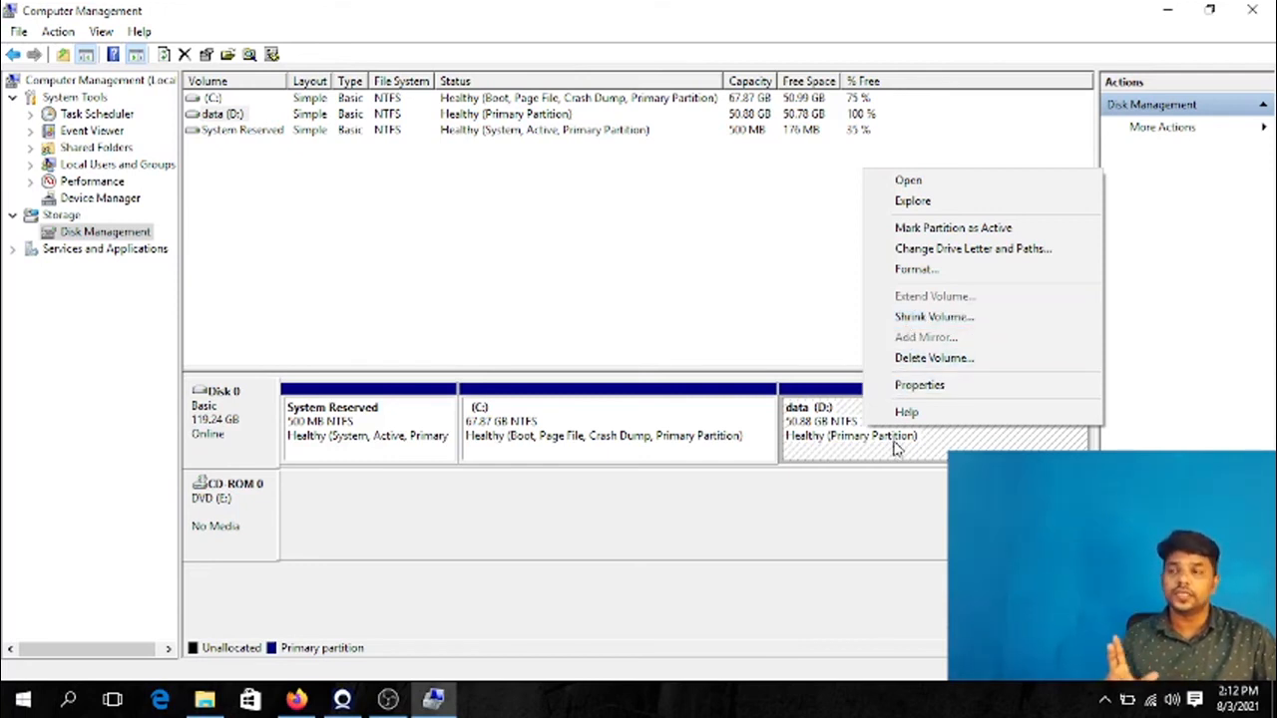
click(936, 317)
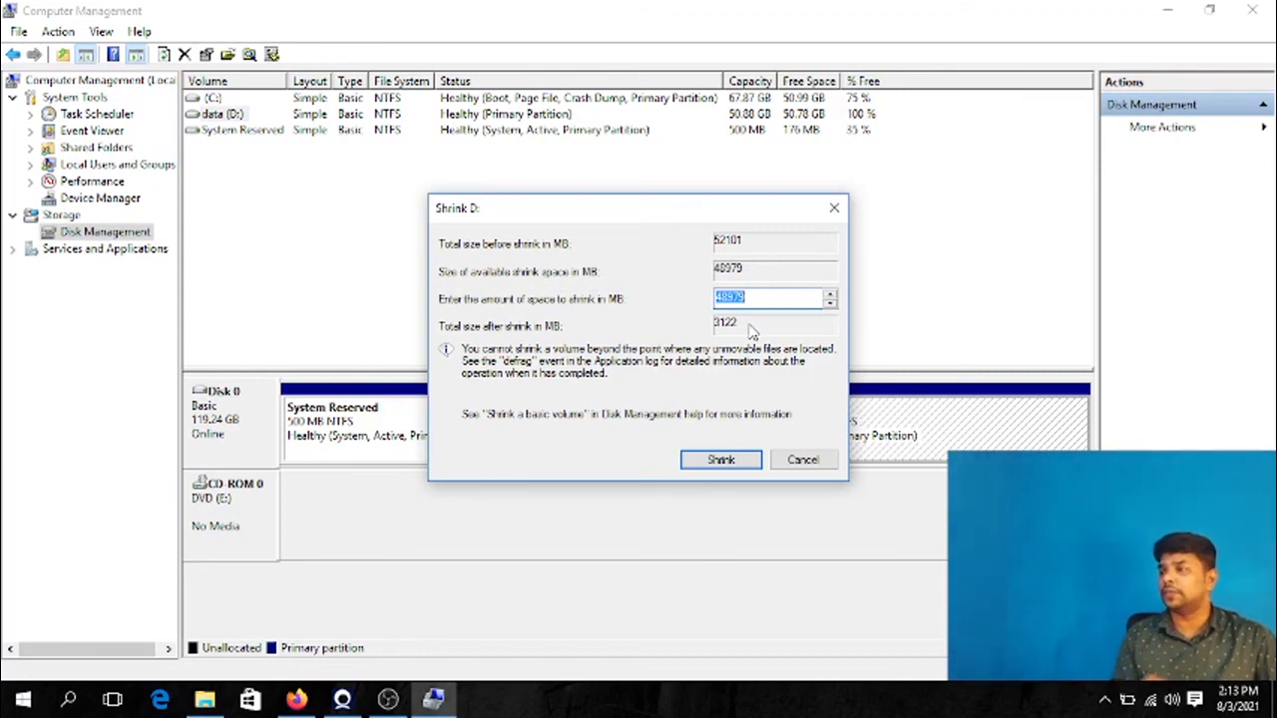
key(BackSpace)
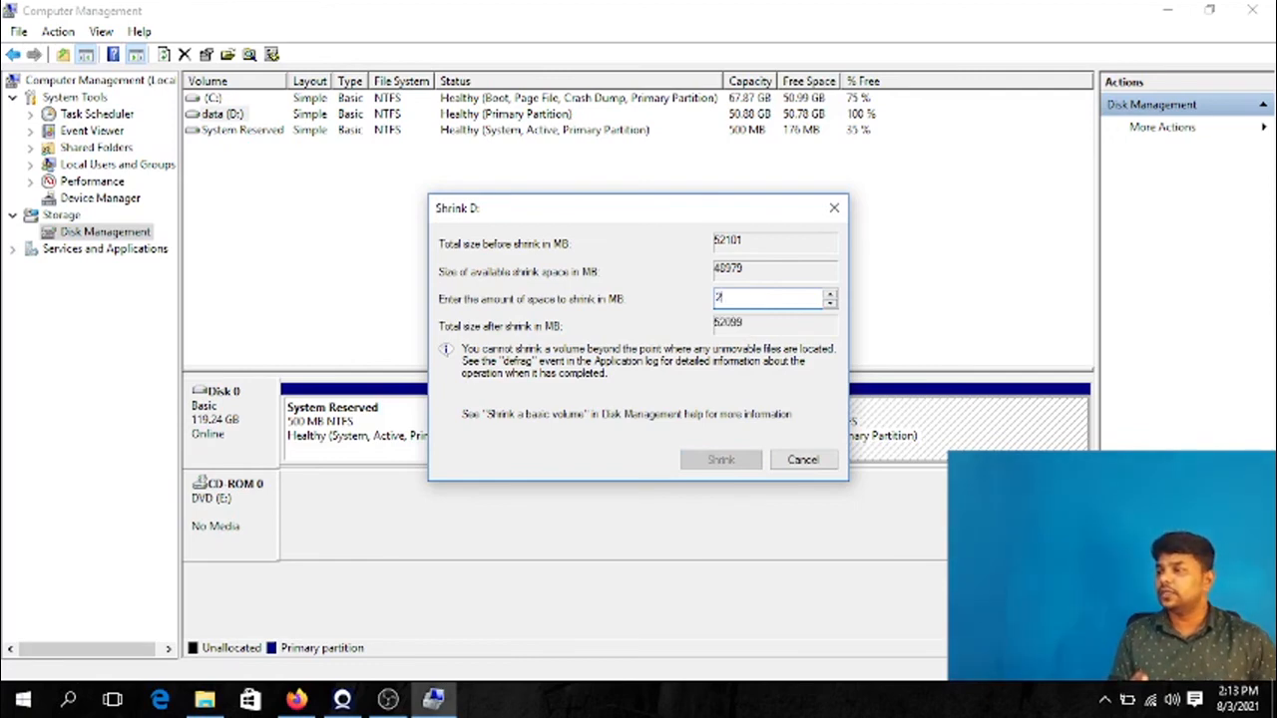
text(20000)
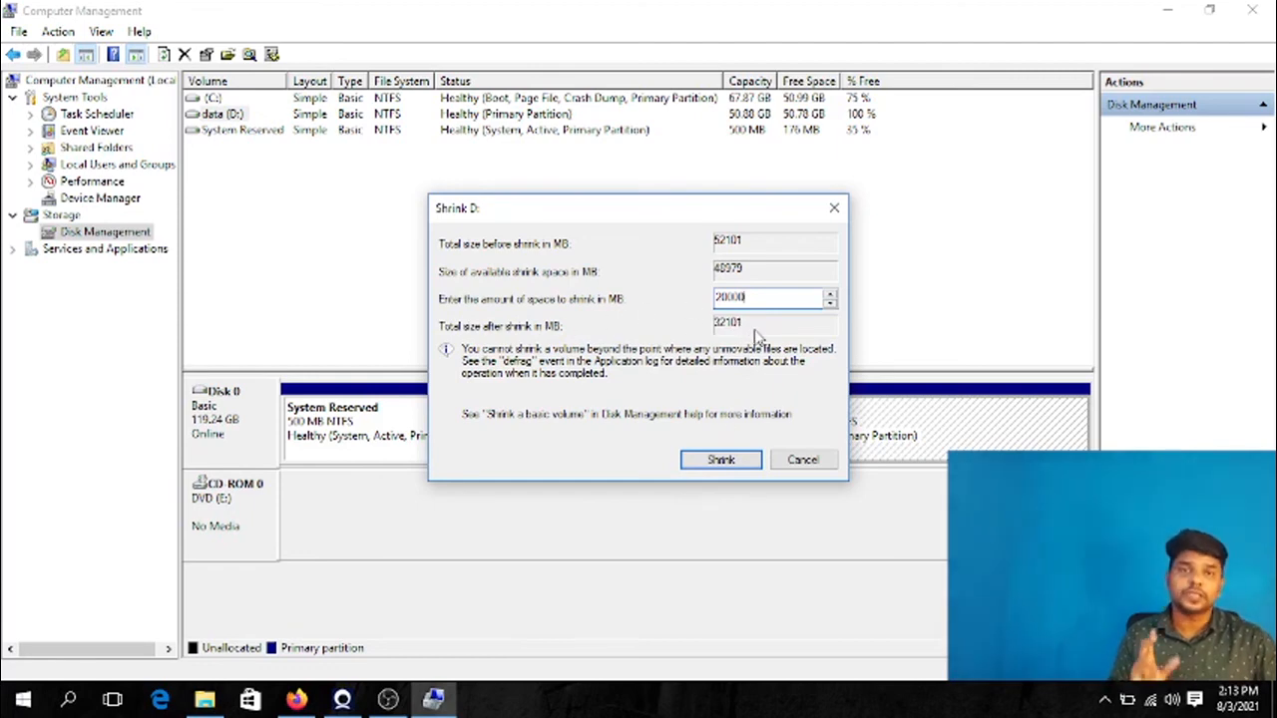
click(723, 460)
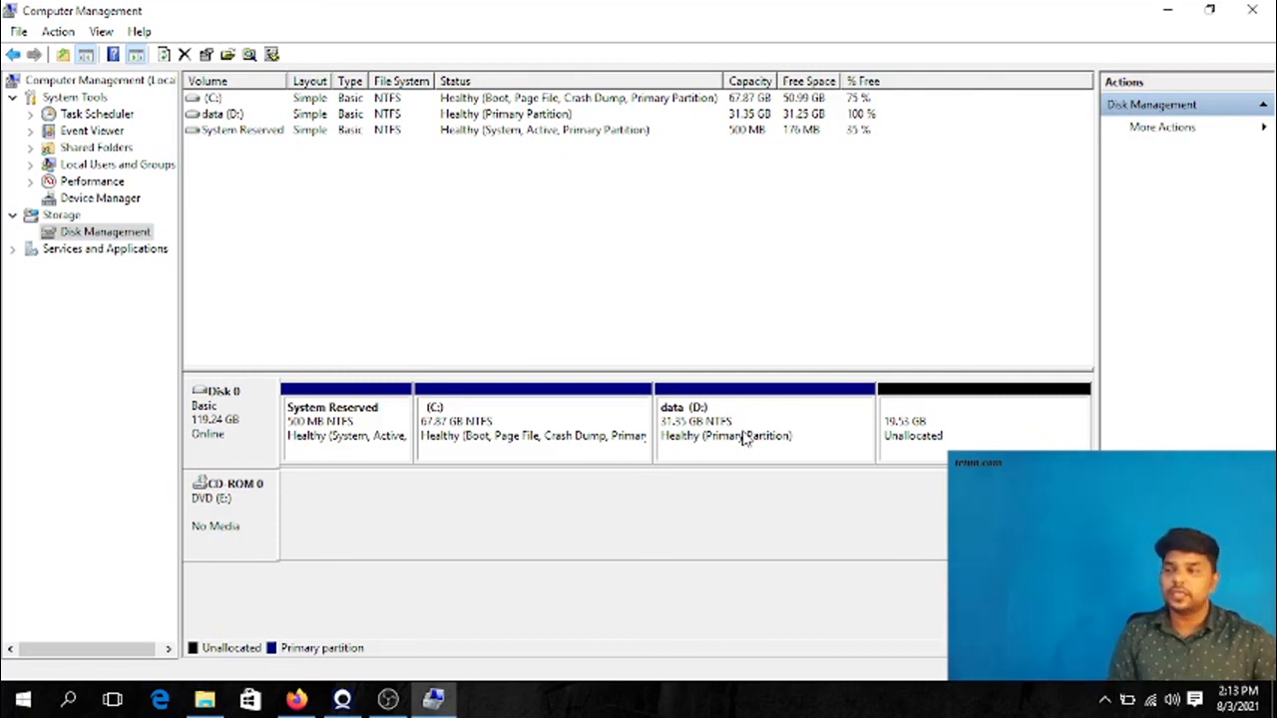
- Create a simple volume in the unallocated space with drive letter F, quick-formatted as NTFS with the label New Volume
right_click(960, 440)
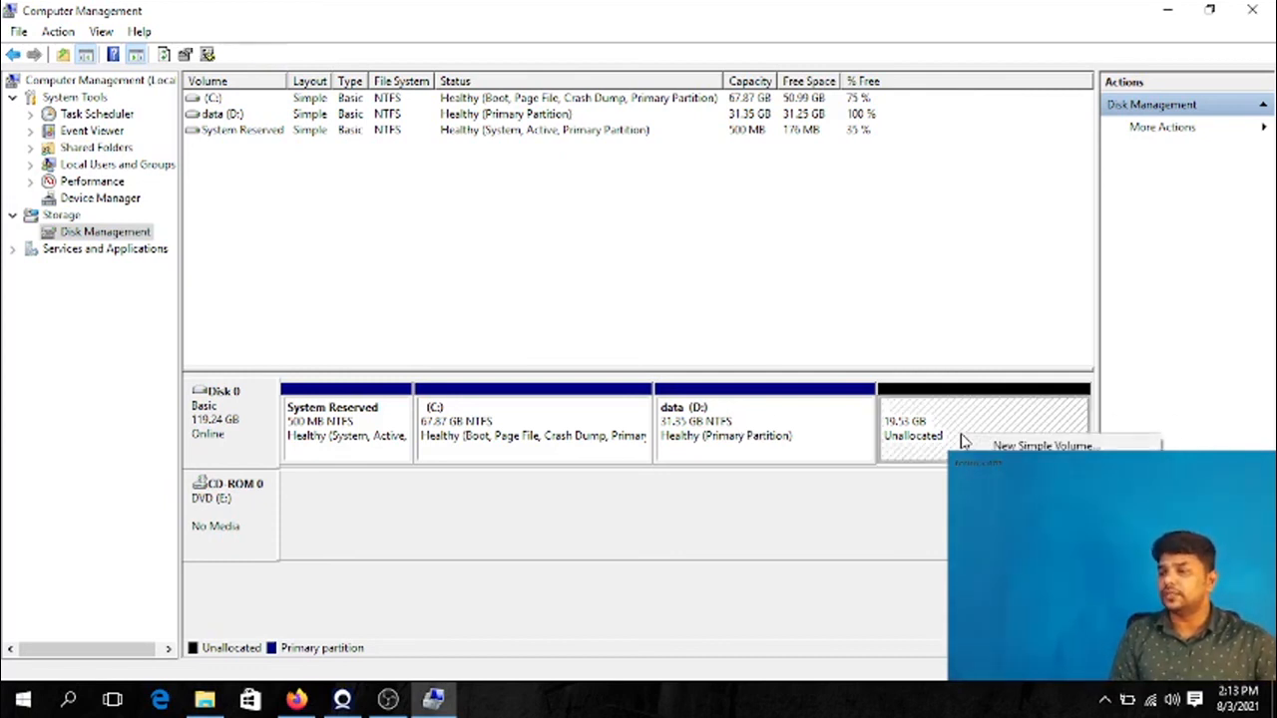
click(1043, 446)
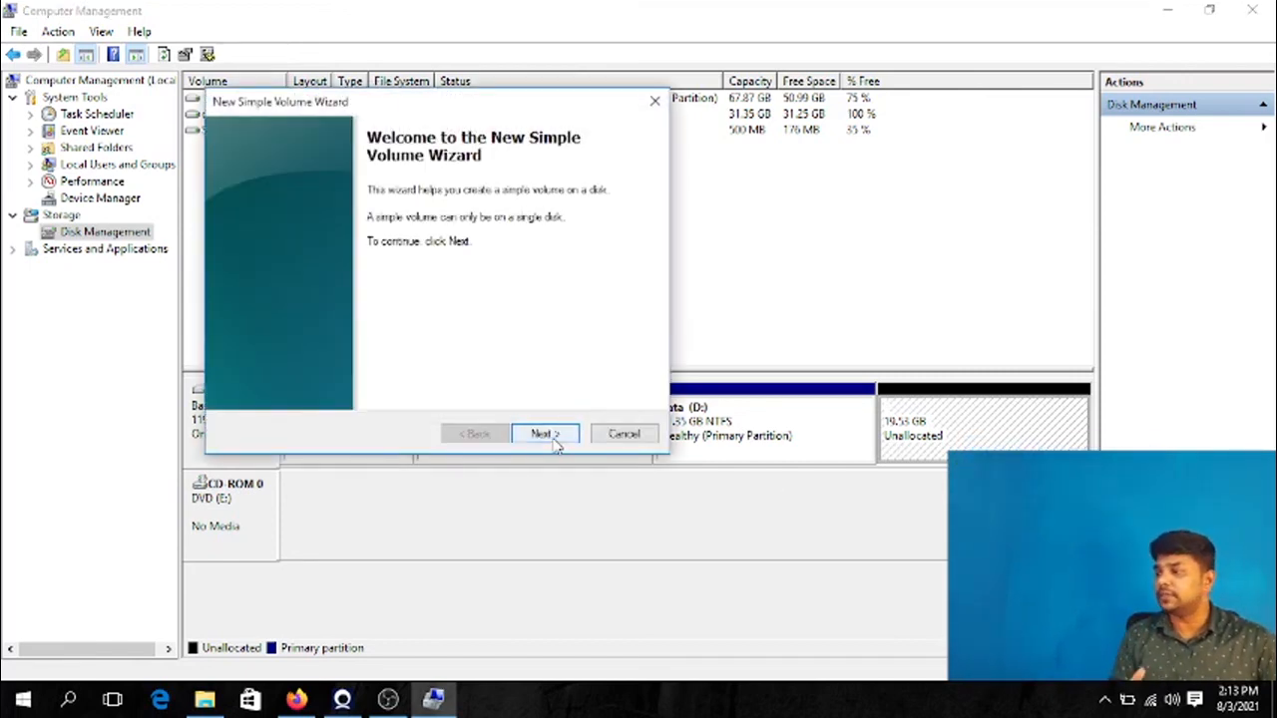
click(544, 435)
click(554, 441)
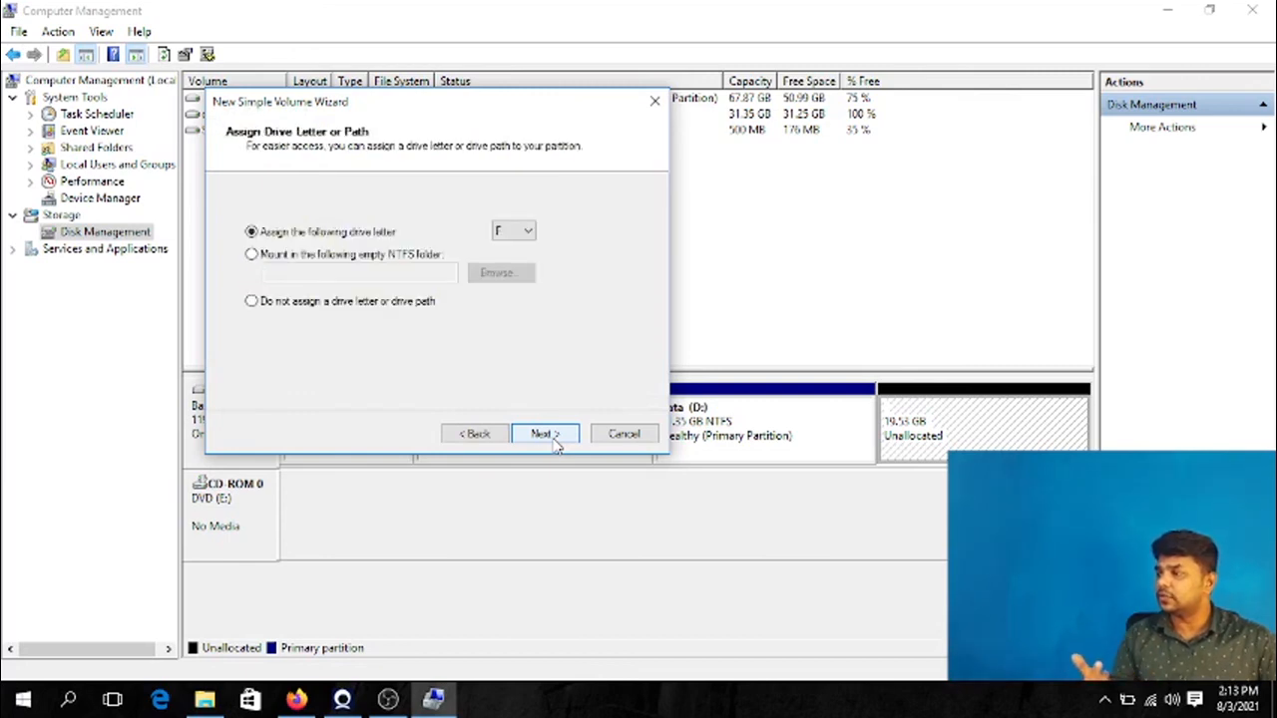
click(526, 234)
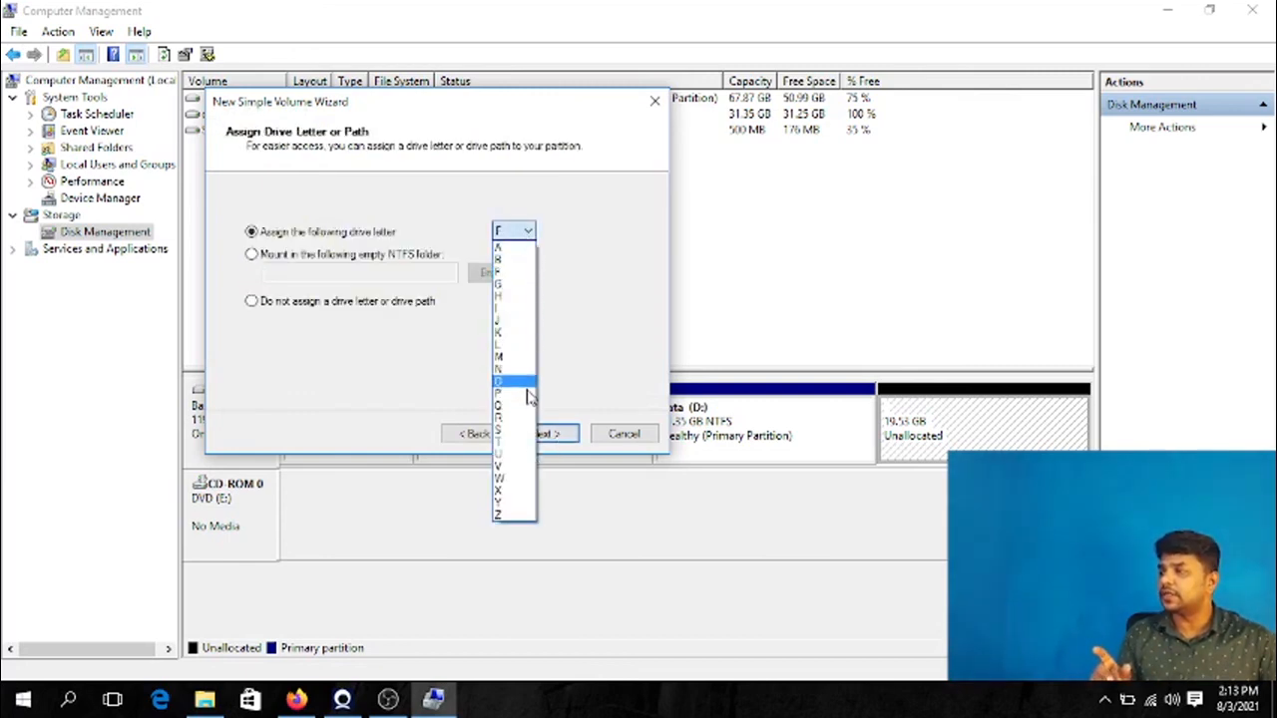
click(523, 278)
click(545, 434)
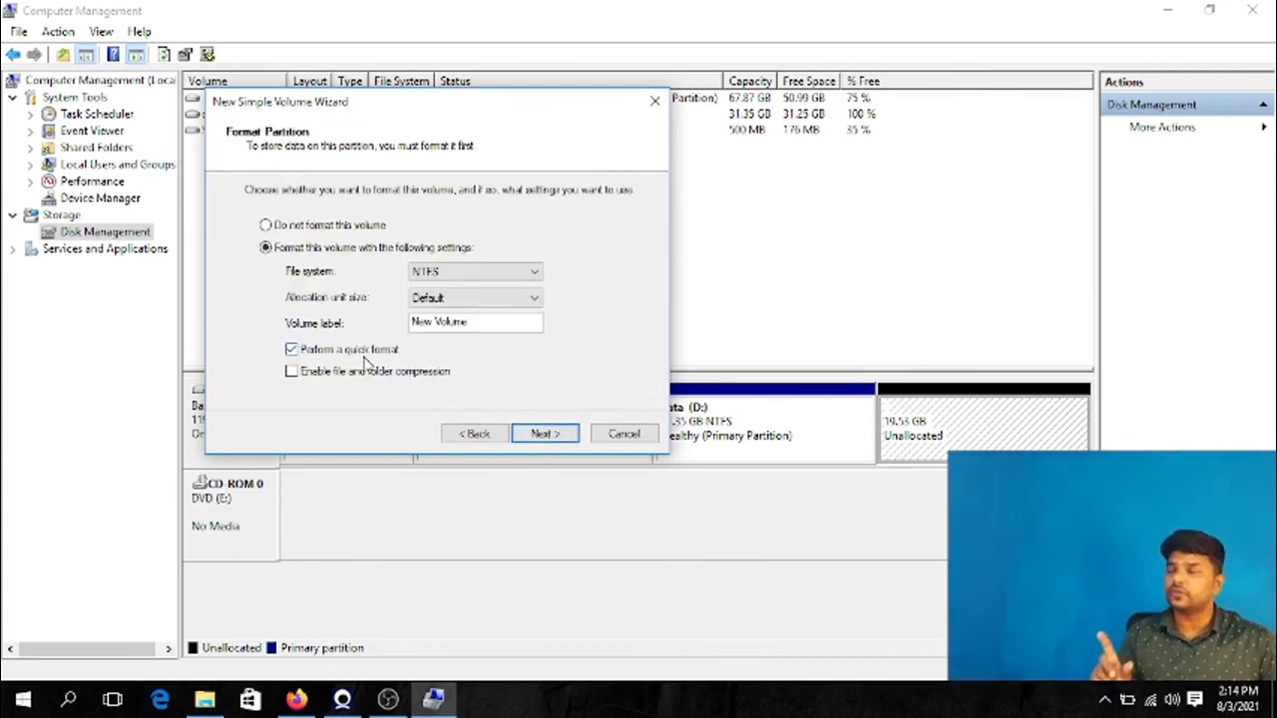
click(544, 435)
click(556, 435)
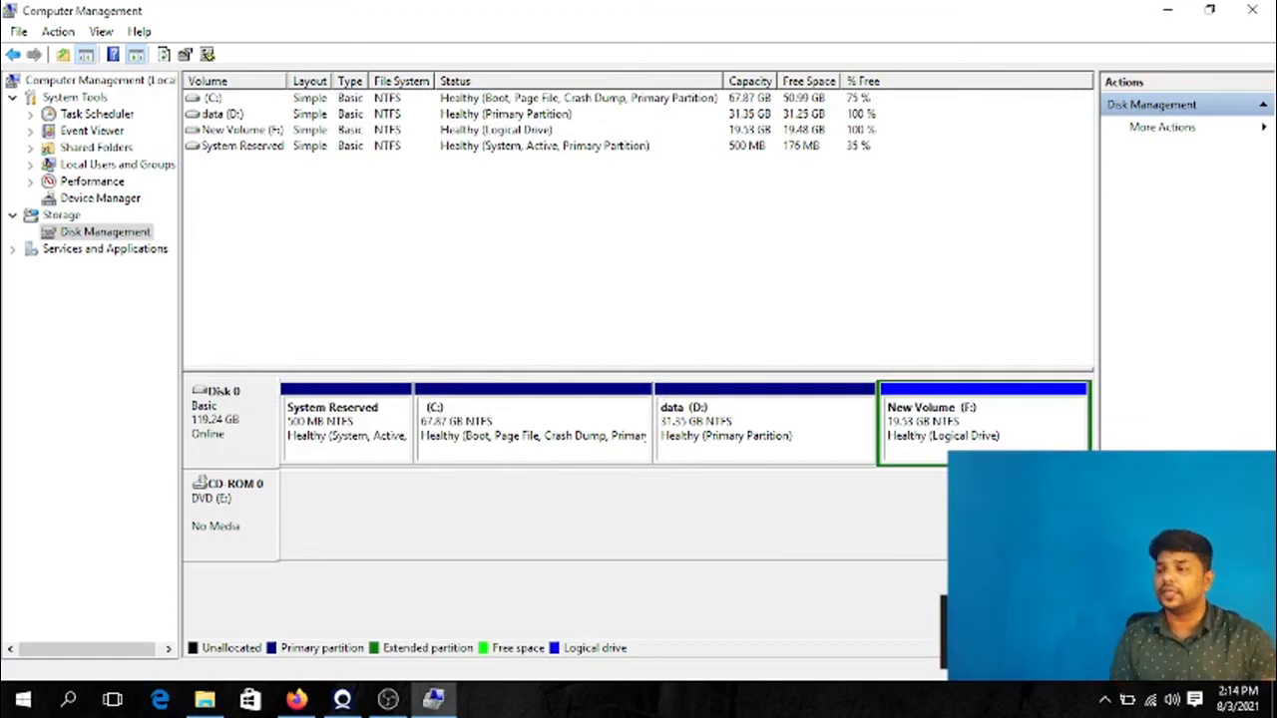
- Close Computer Management, open New Volume (F:) from This PC to check it, return to This PC and minimize the window
click(1251, 10)
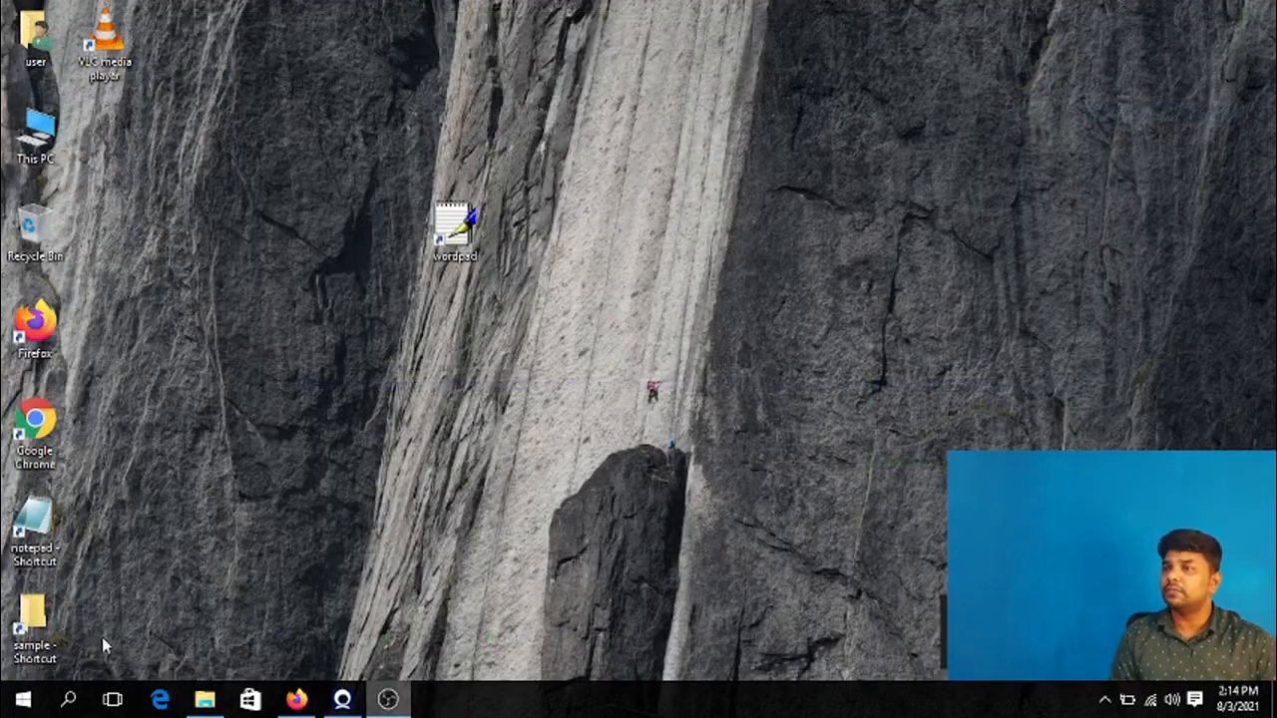
double_click(32, 122)
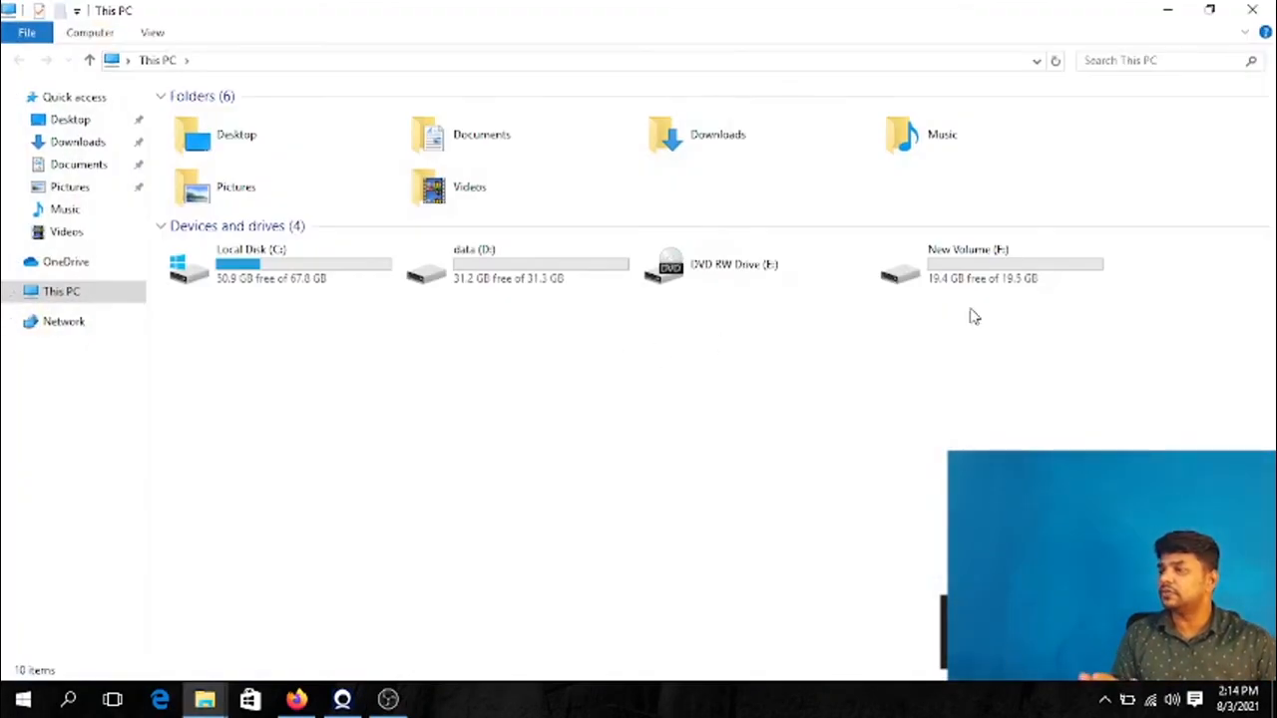
click(992, 279)
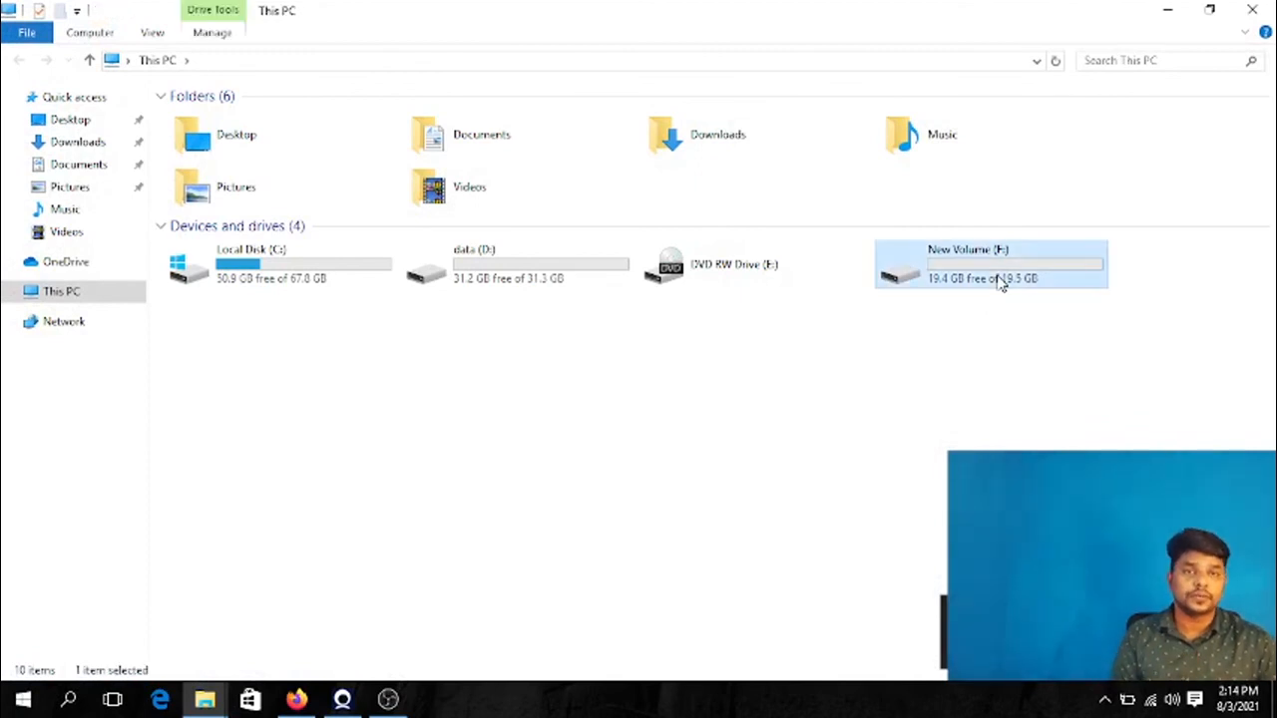
double_click(997, 280)
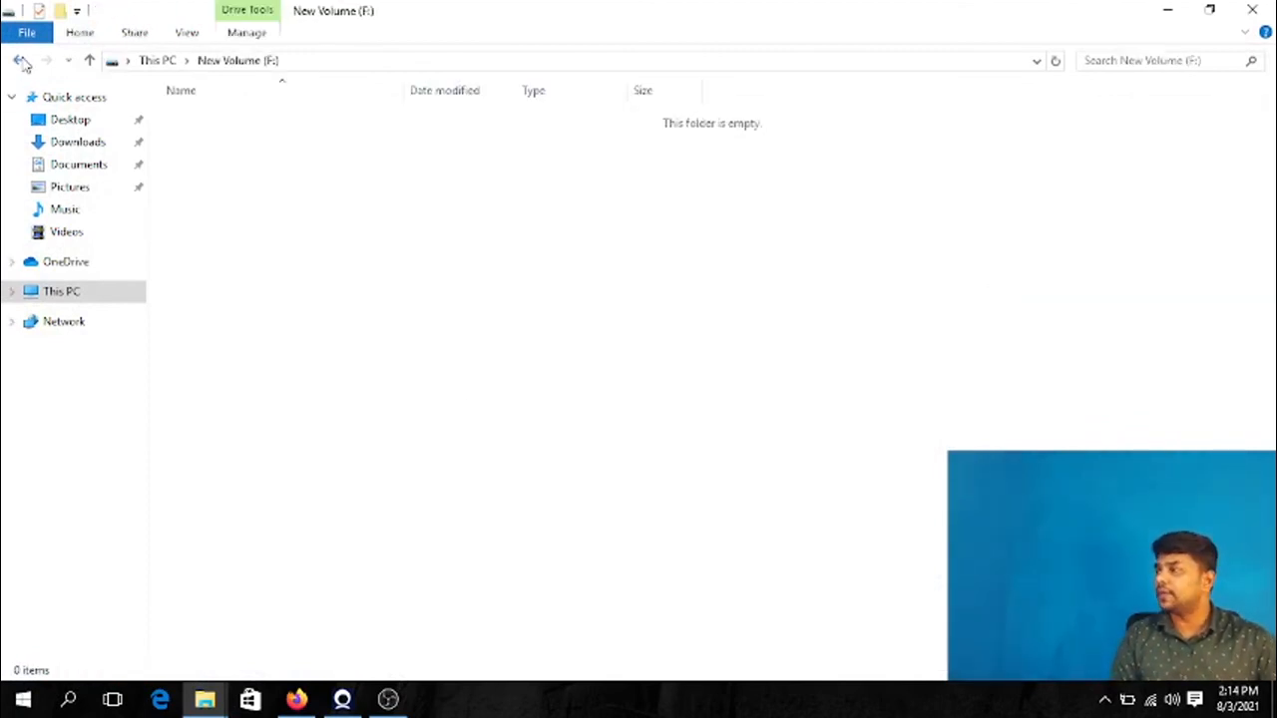
click(20, 60)
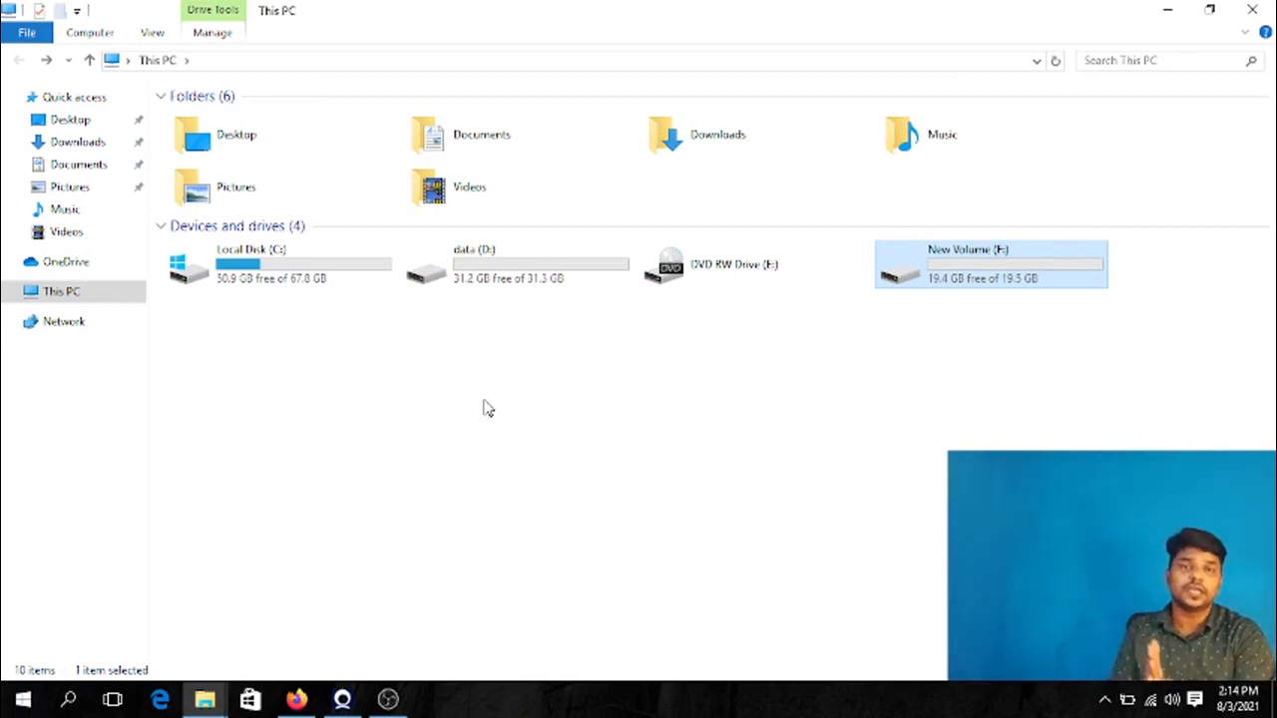
click(1167, 10)
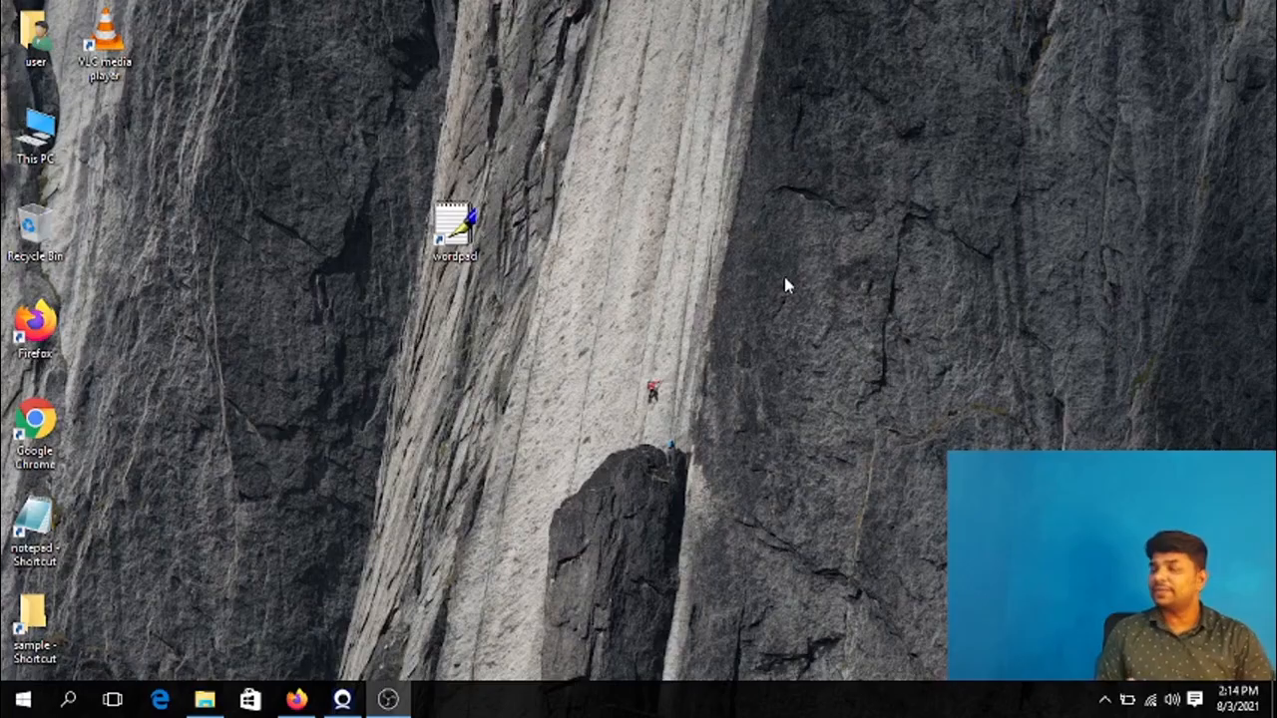